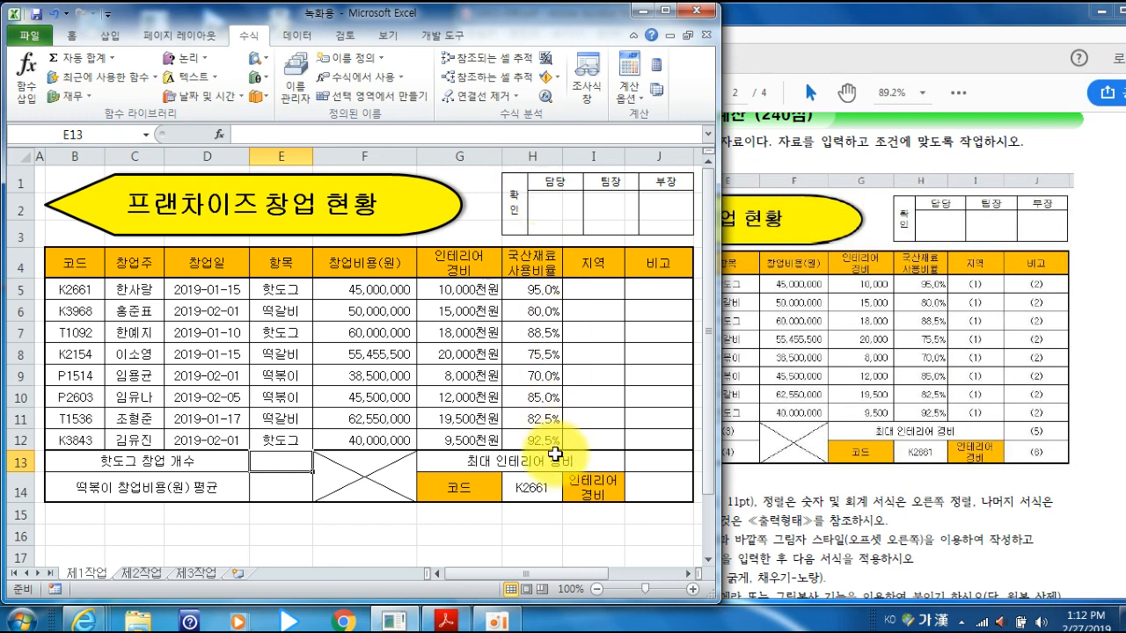
Switch to the exam PDF and read condition (1) for the 지역 column, including its CHOOSE and MID functions.
click(1106, 249)
scroll(1105, 248, down, 10)
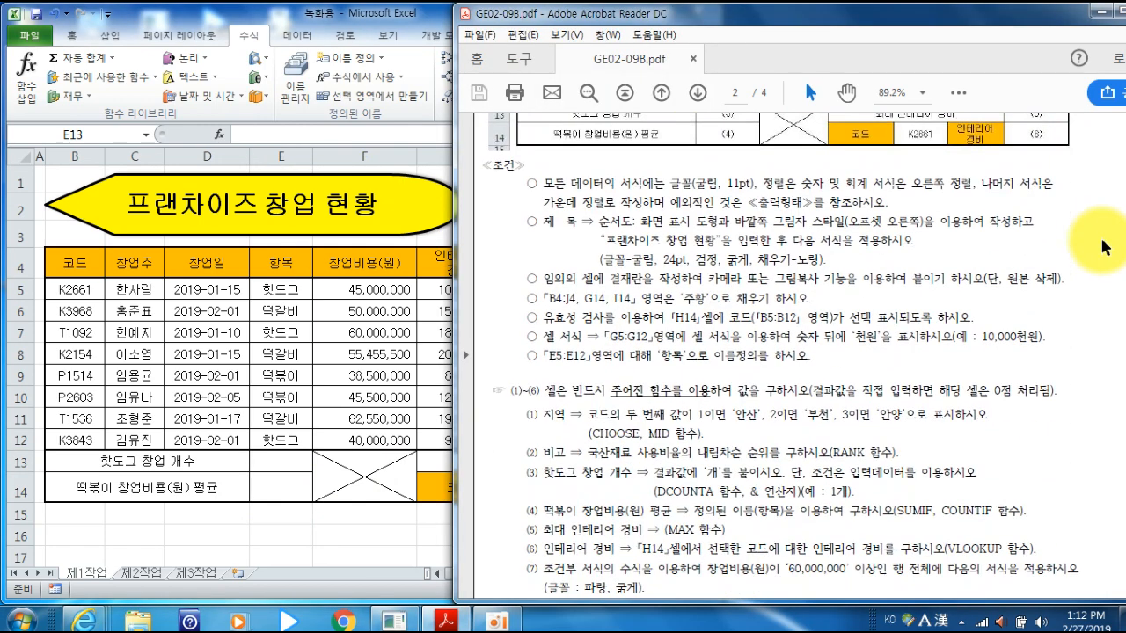
drag(526, 296, 563, 304)
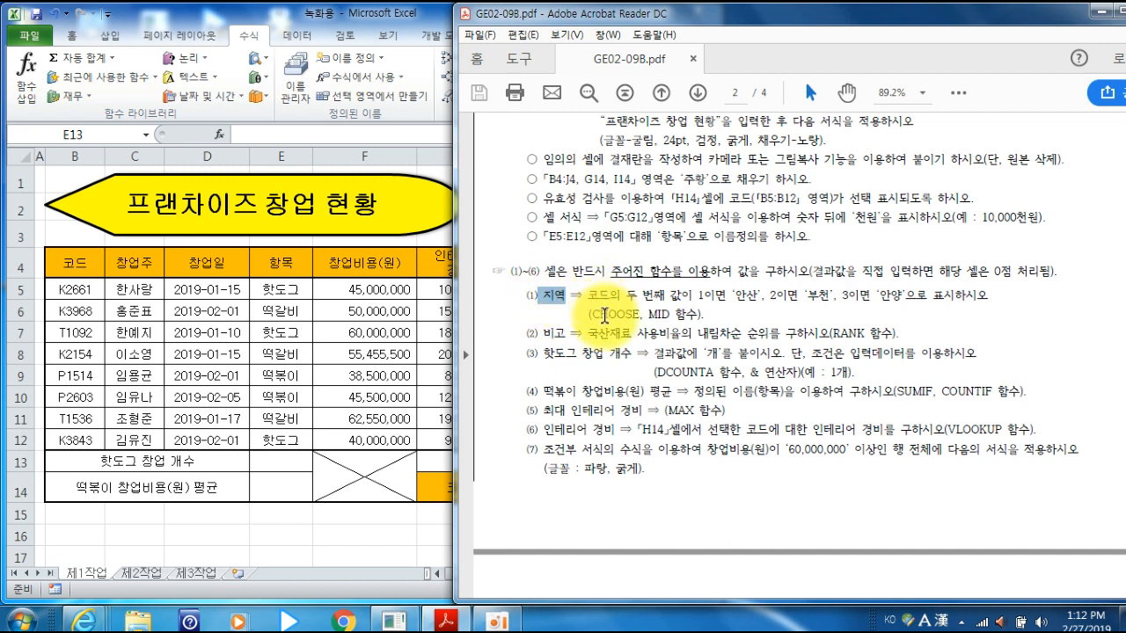
drag(648, 314, 701, 316)
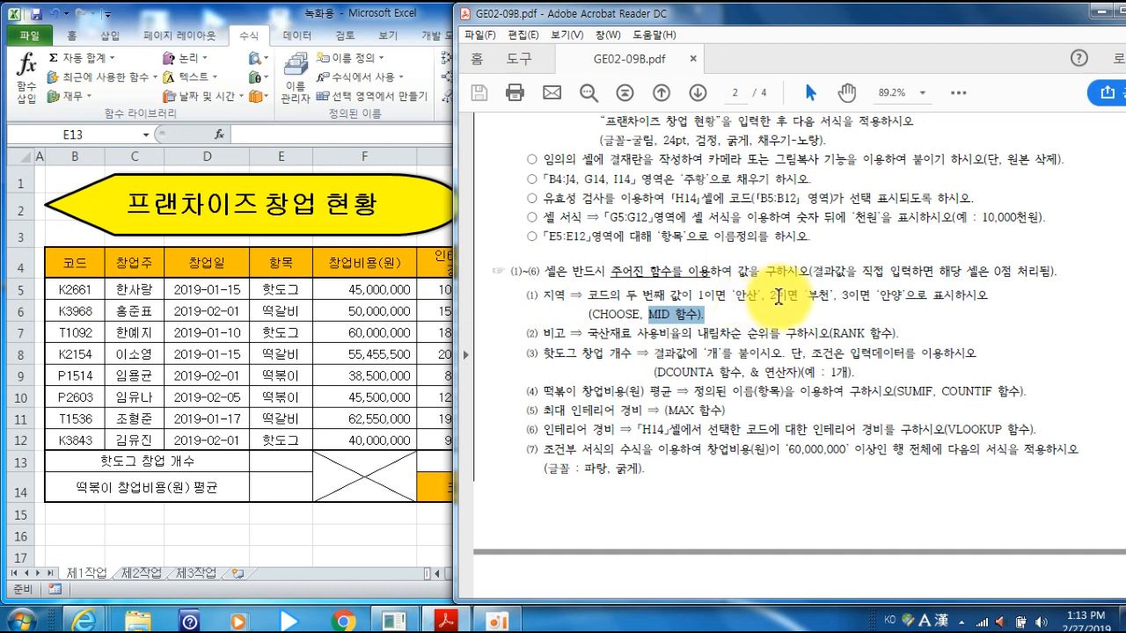
click(657, 315)
drag(648, 314, 666, 315)
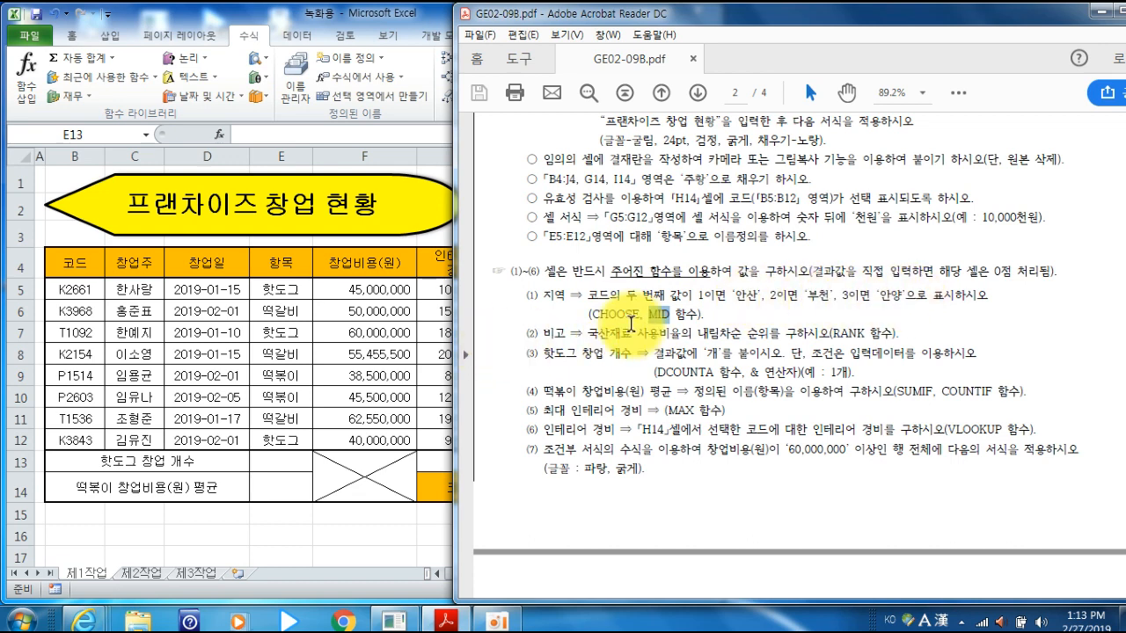
Switch to Excel, select I5:I12 and insert a MID function with Text B5, Start_num 2 and Num_chars 1.
click(428, 22)
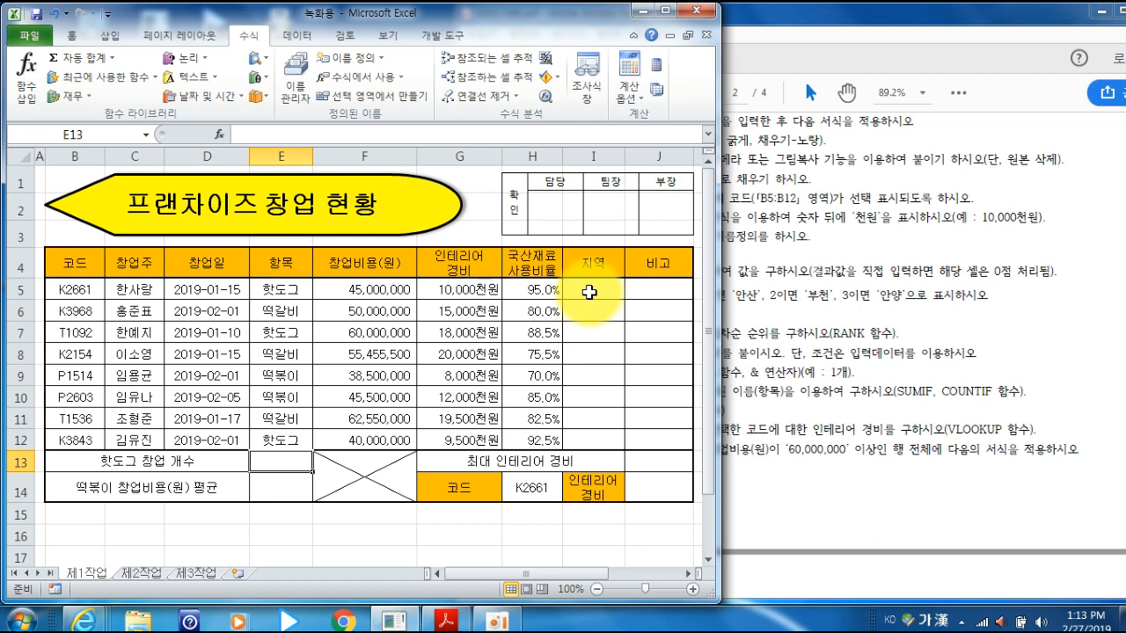
drag(591, 290, 591, 431)
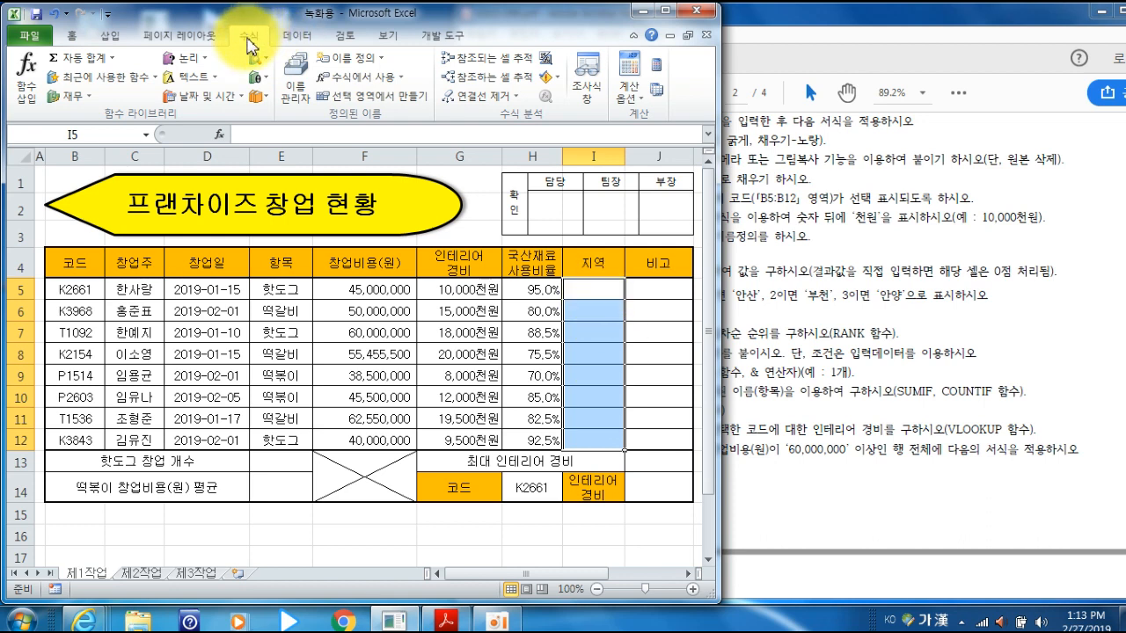
click(195, 77)
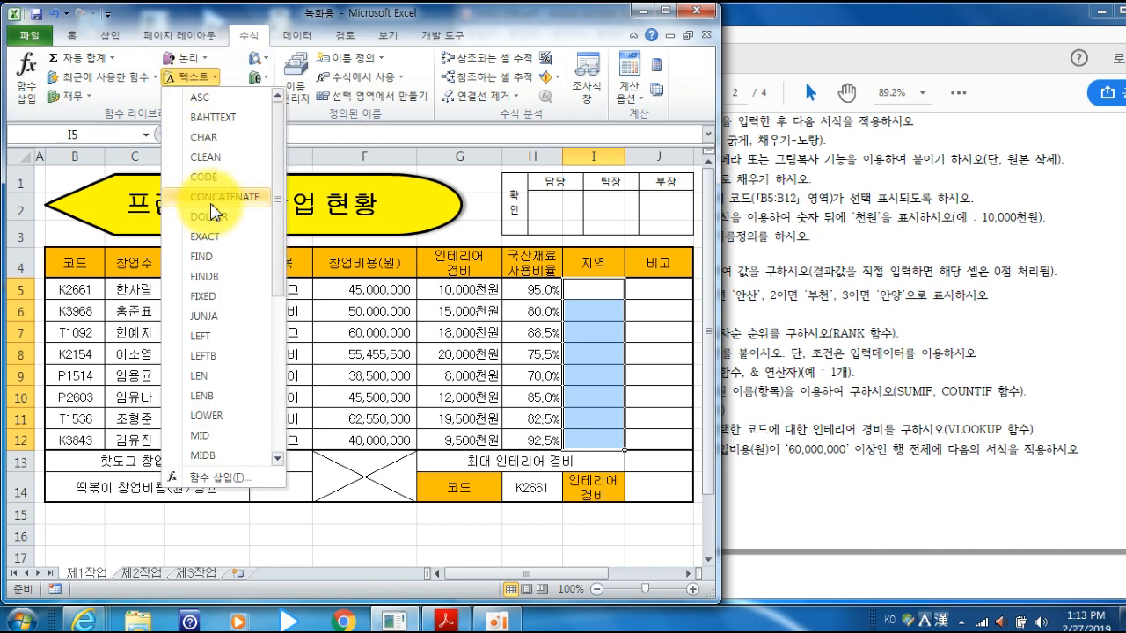
click(217, 445)
drag(336, 54, 337, 34)
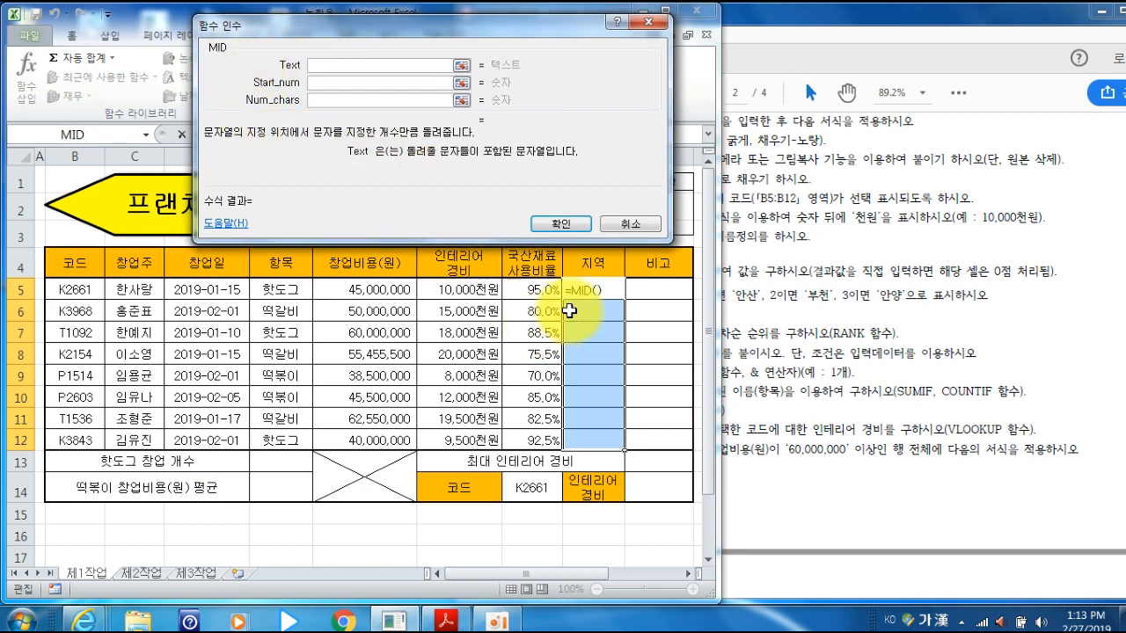
click(68, 289)
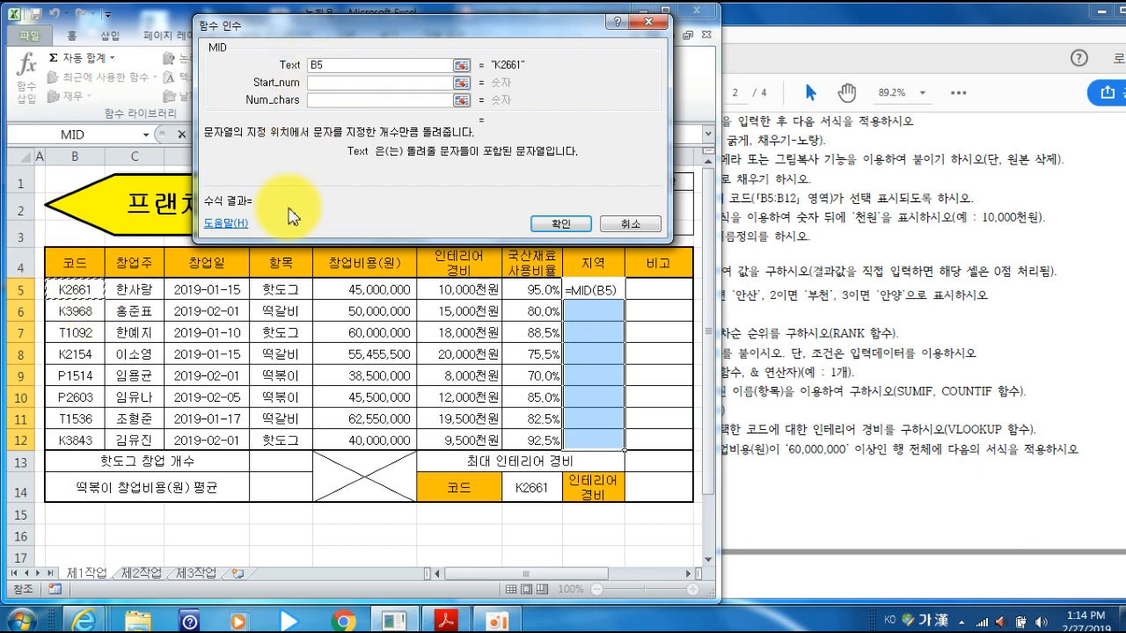
click(324, 84)
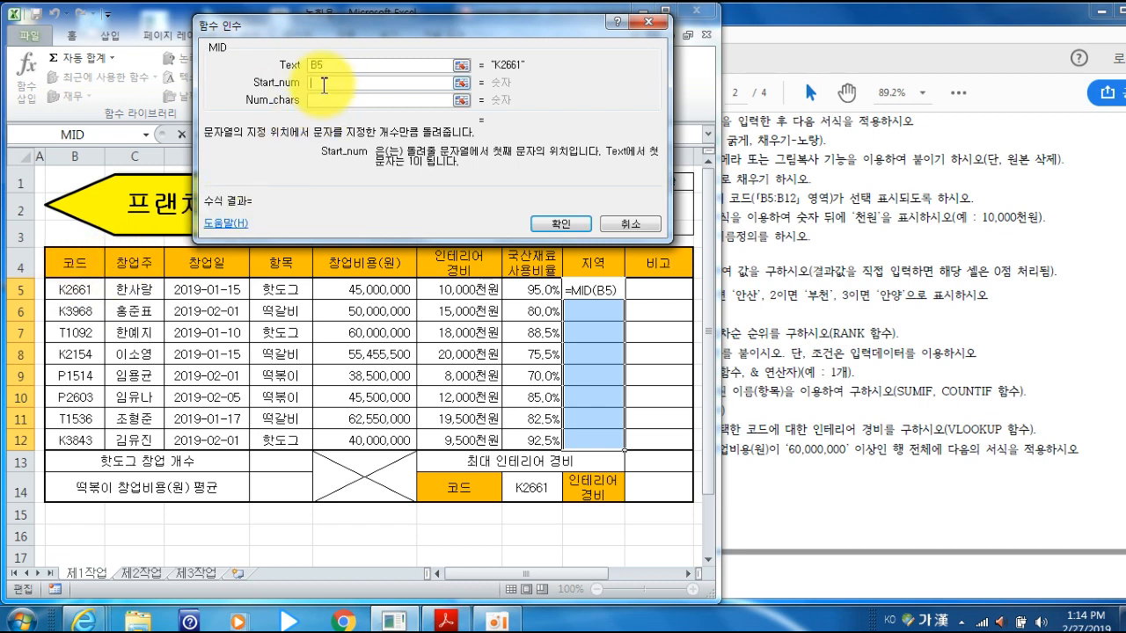
click(325, 100)
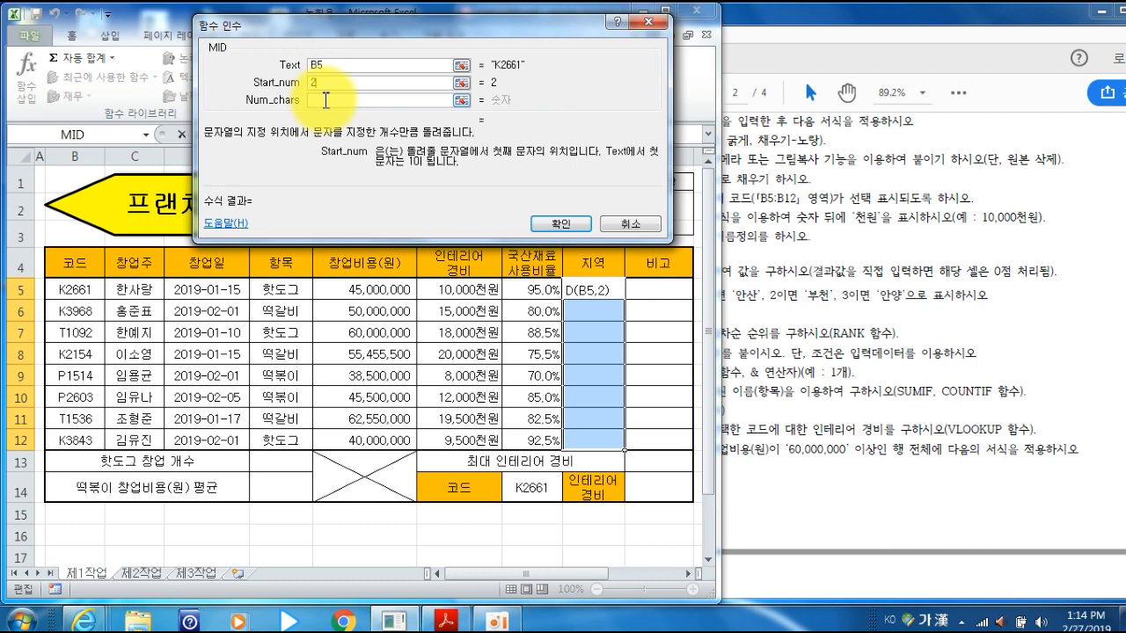
click(327, 100)
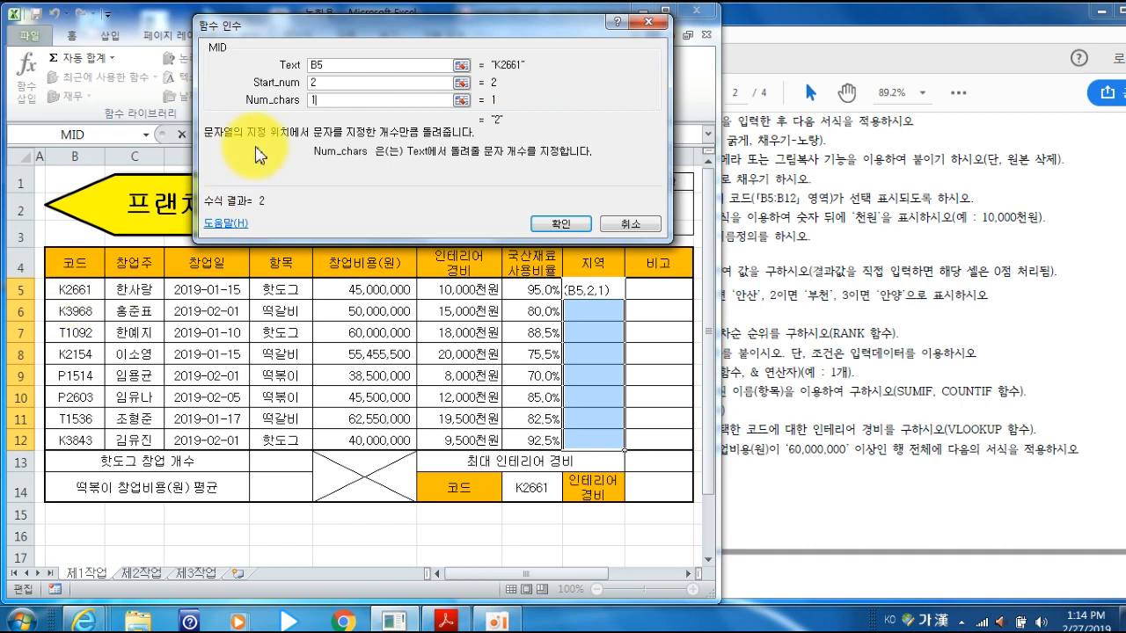
click(563, 230)
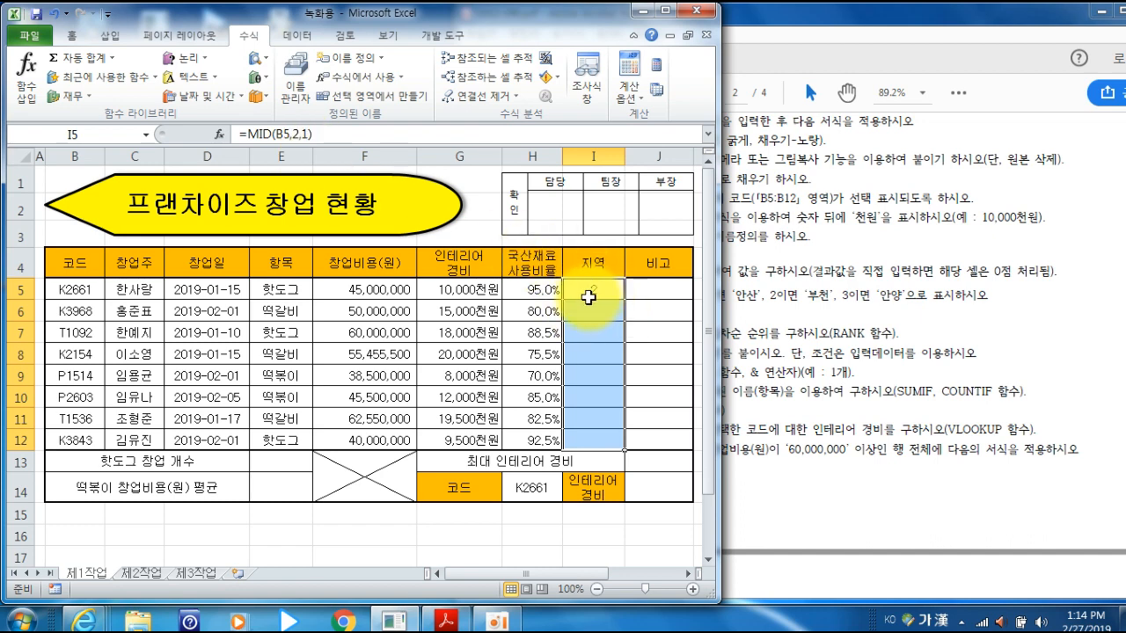
Check in the PDF which region digit 2 stands for, and cut MID(B5,2,1) out of the I5 formula in Excel.
click(796, 301)
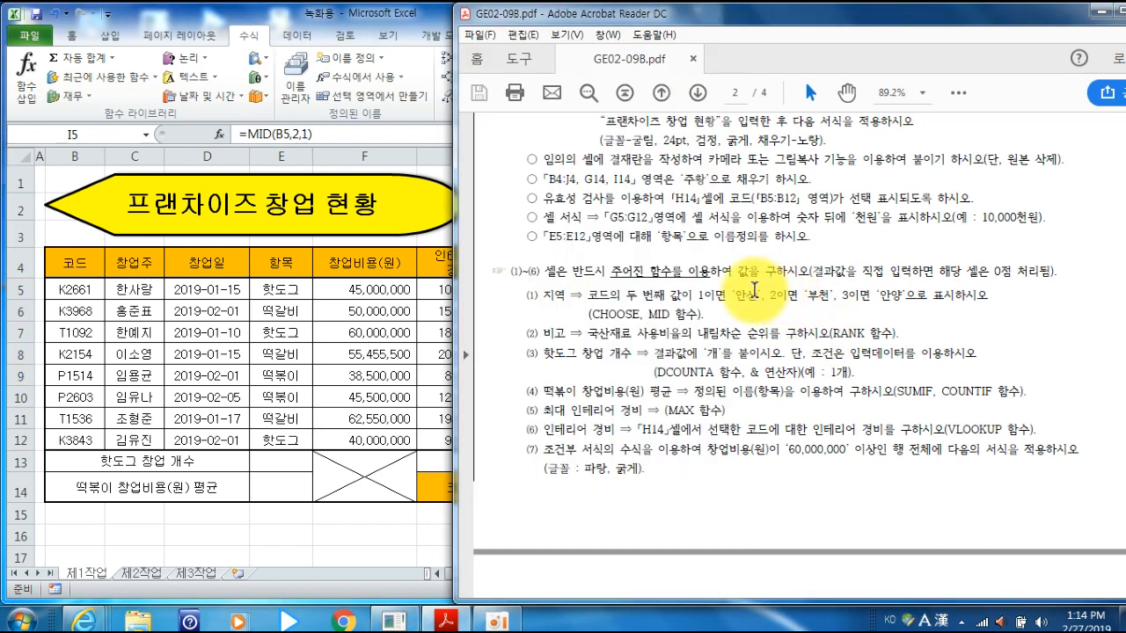
double_click(823, 297)
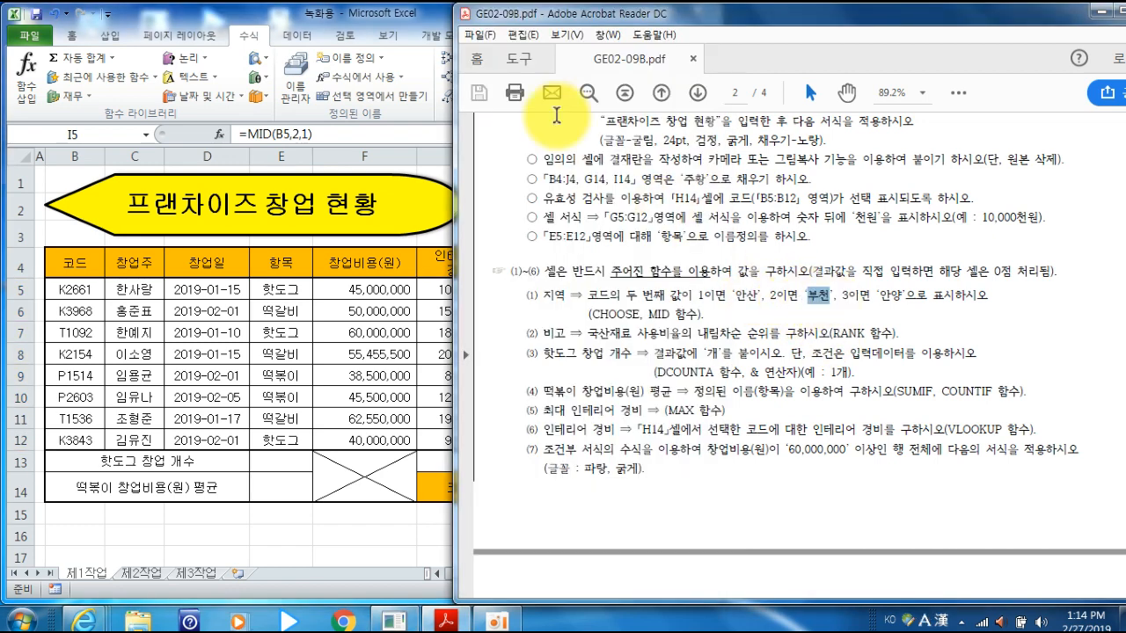
click(431, 18)
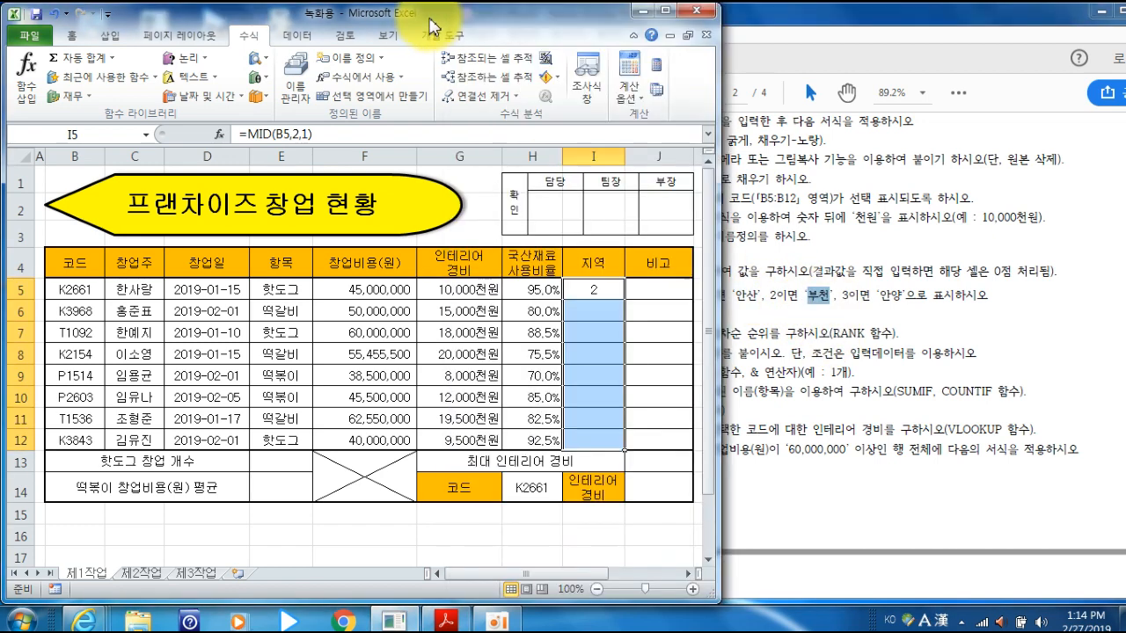
click(248, 135)
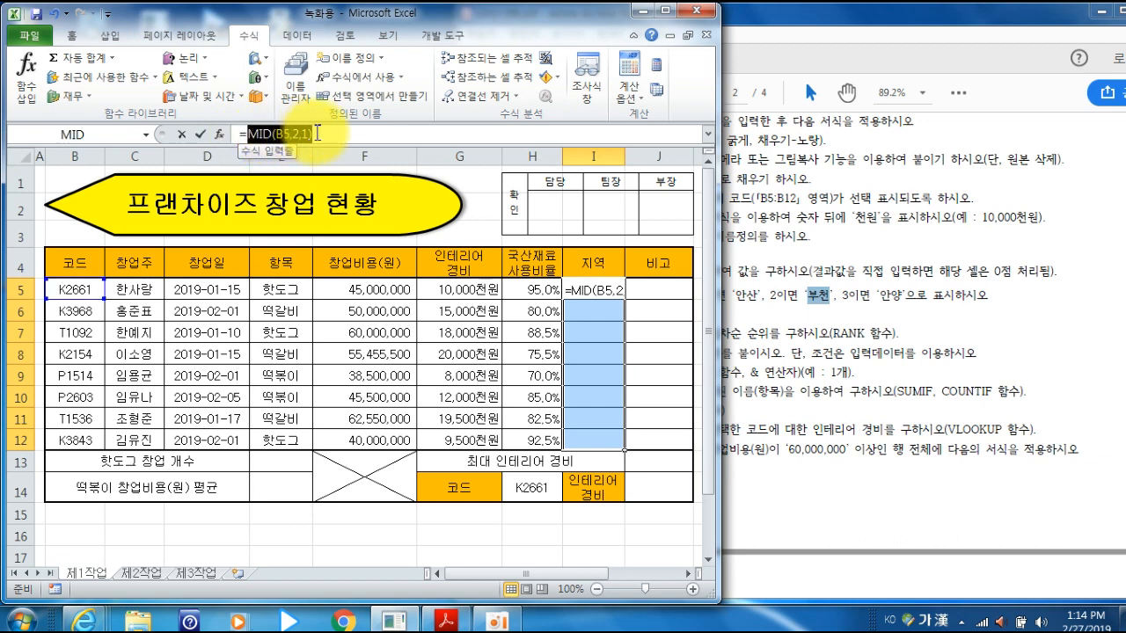
drag(317, 133, 318, 133)
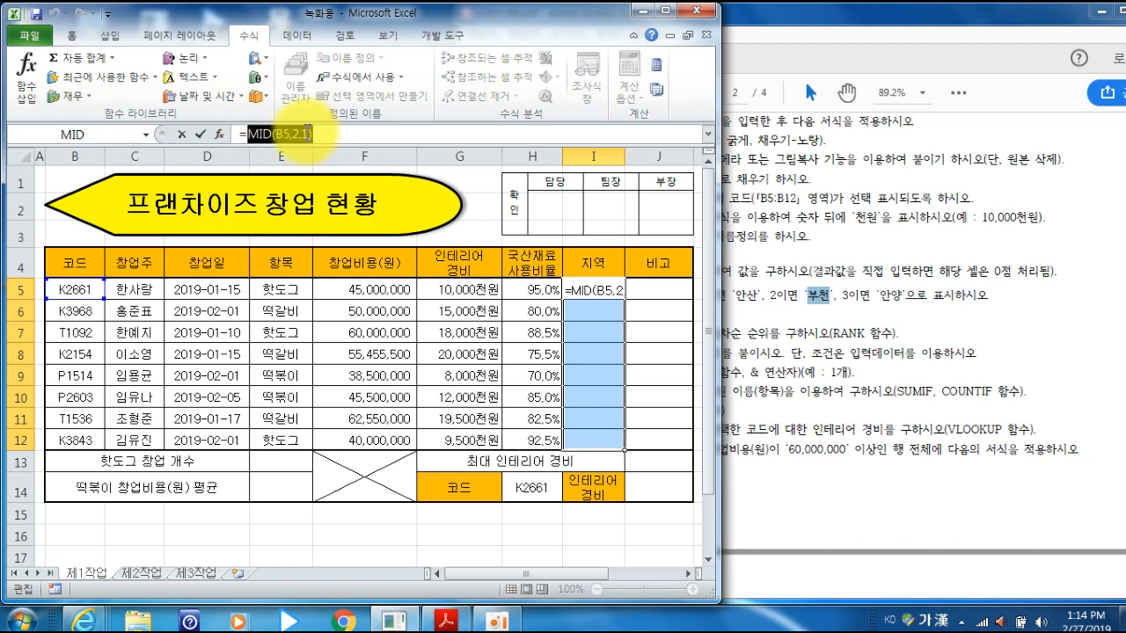
right_click(307, 136)
click(333, 145)
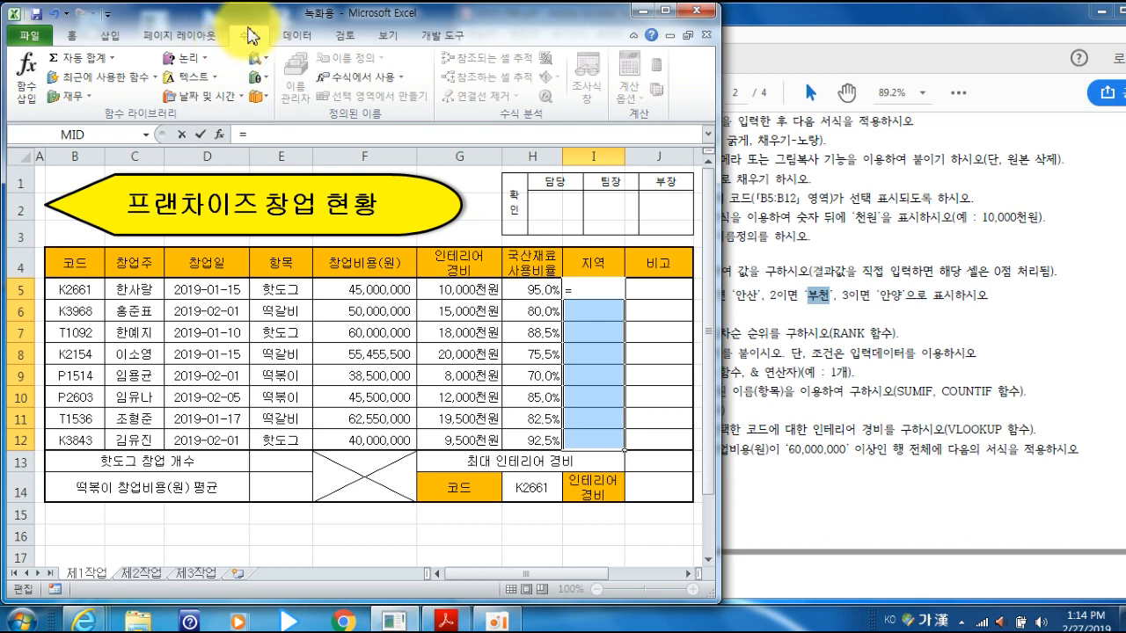
Insert a CHOOSE function into the I5 formula and paste MID(B5,2,1) as its Index_num.
click(258, 58)
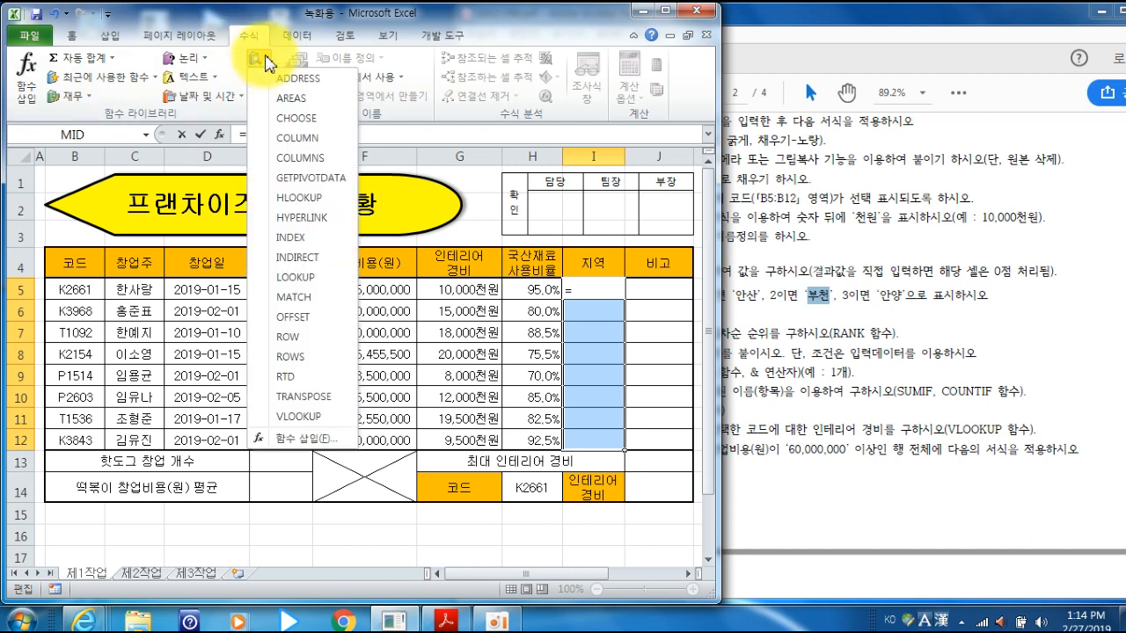
click(299, 118)
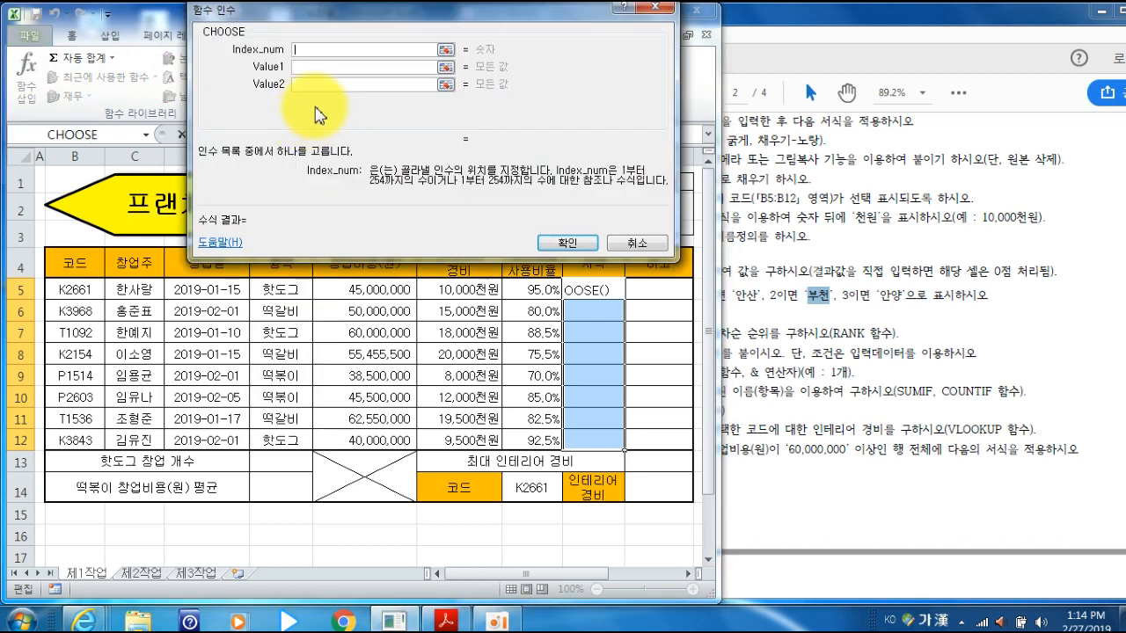
right_click(302, 49)
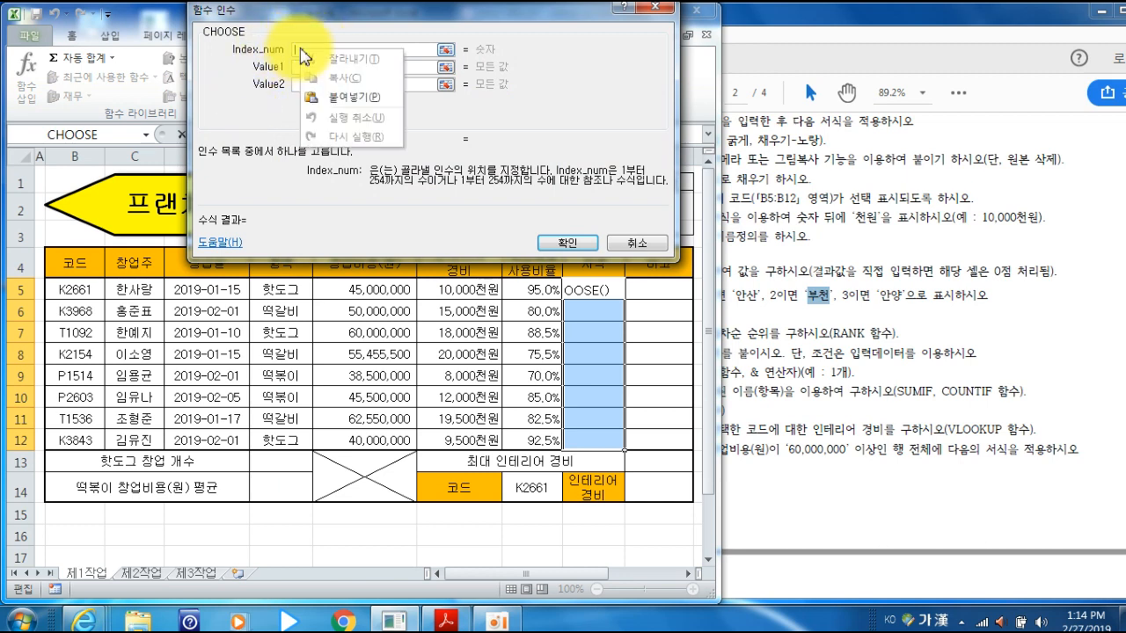
click(353, 106)
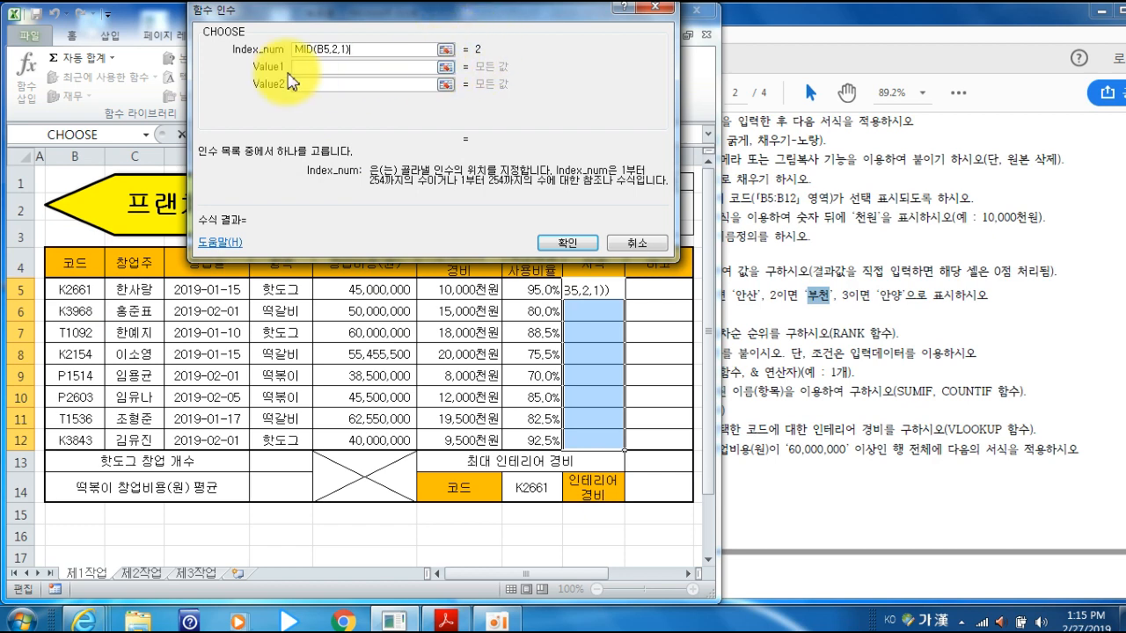
Set the CHOOSE values to "안산", "부천" and "안양" and accept the function.
click(355, 68)
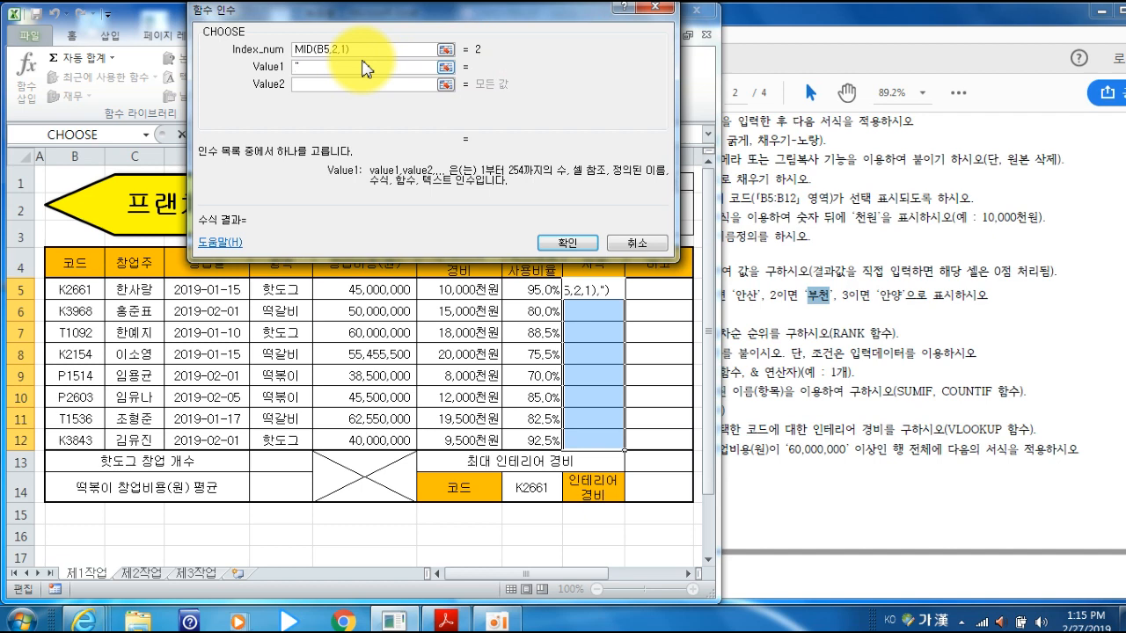
text("안산")
click(353, 84)
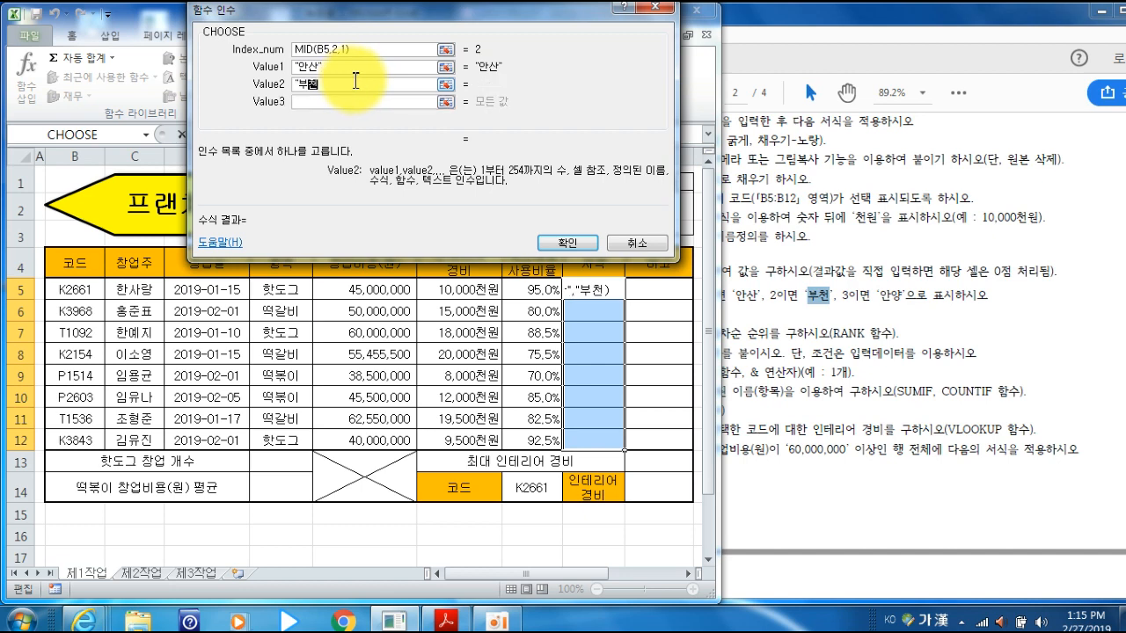
click(351, 102)
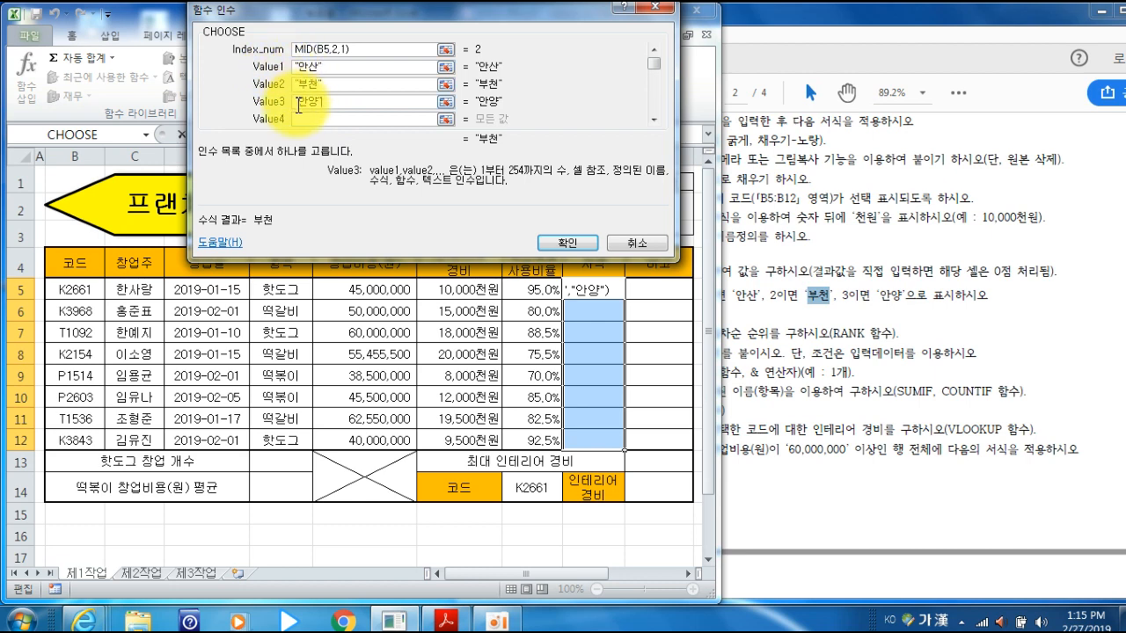
drag(510, 176, 528, 180)
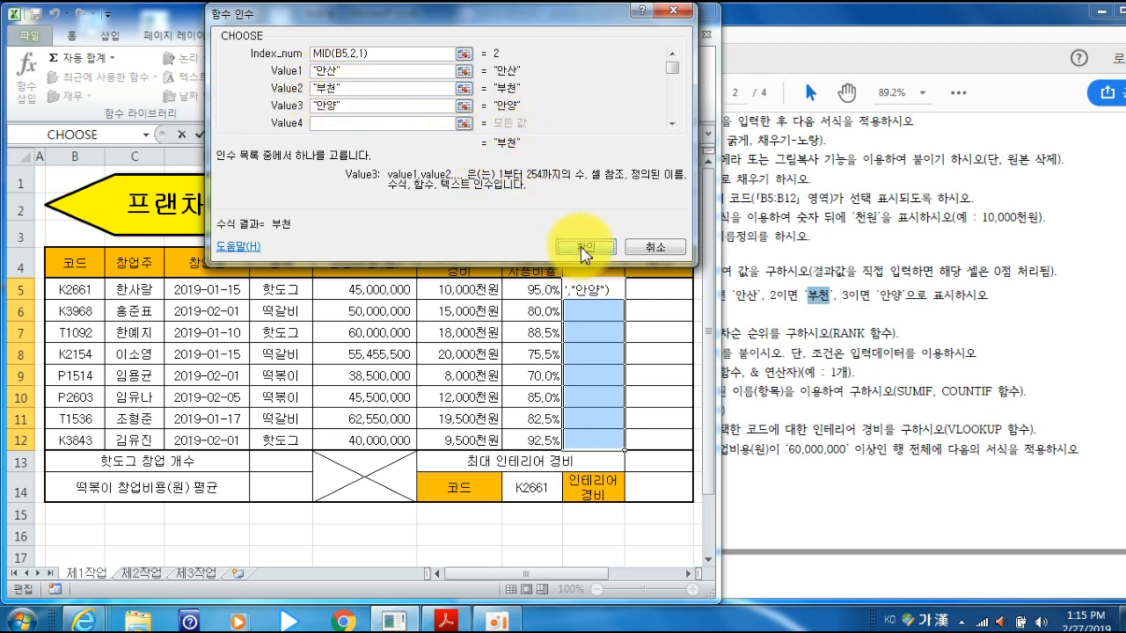
click(582, 251)
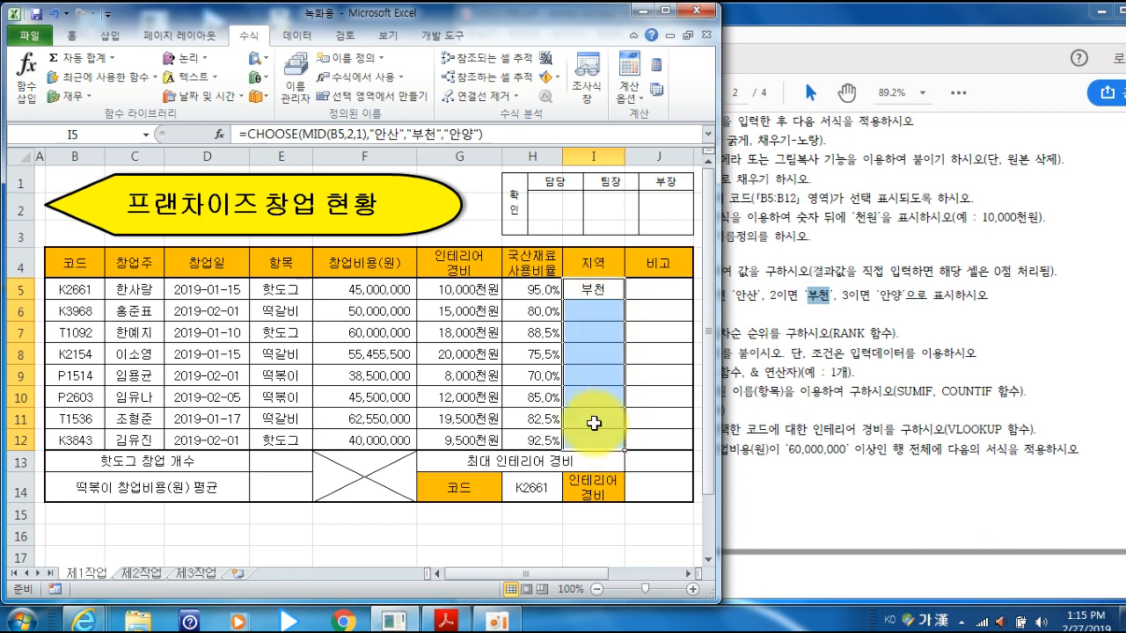
Fill the CHOOSE formula into all of I5:I12 and check the formulas in several 지역 cells.
click(507, 133)
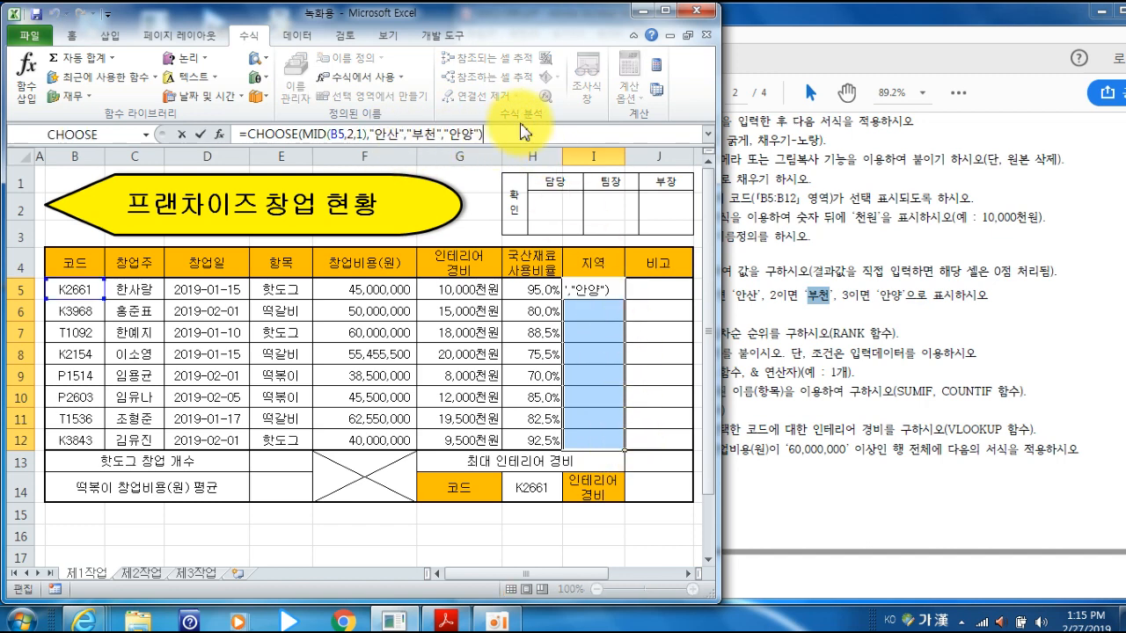
key(ctrl+Return)
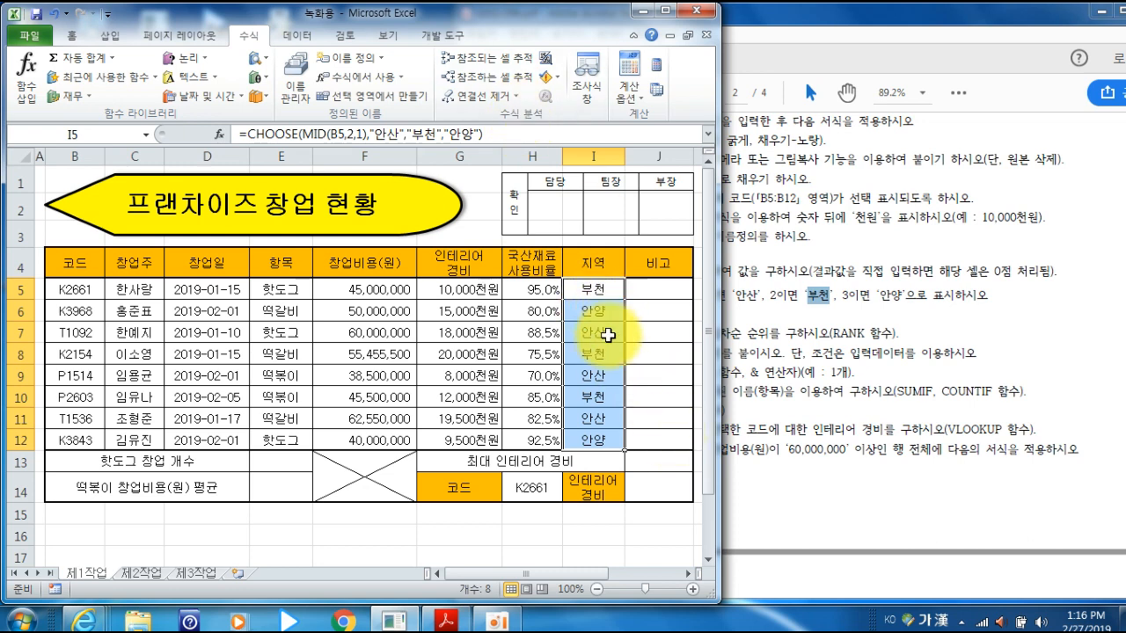
click(640, 444)
click(597, 289)
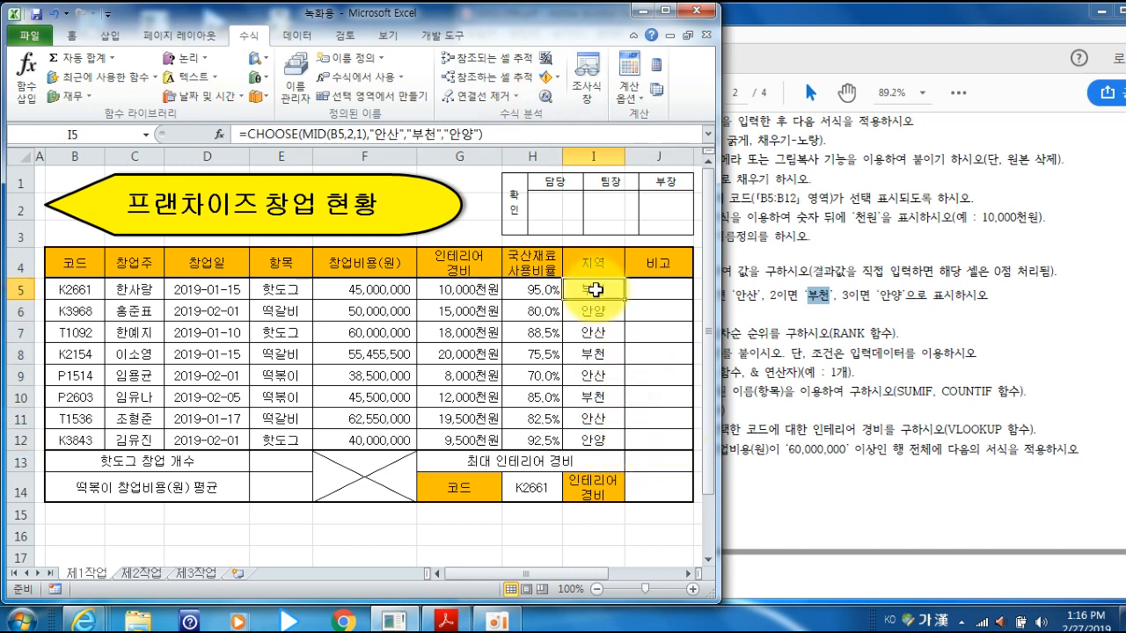
click(582, 308)
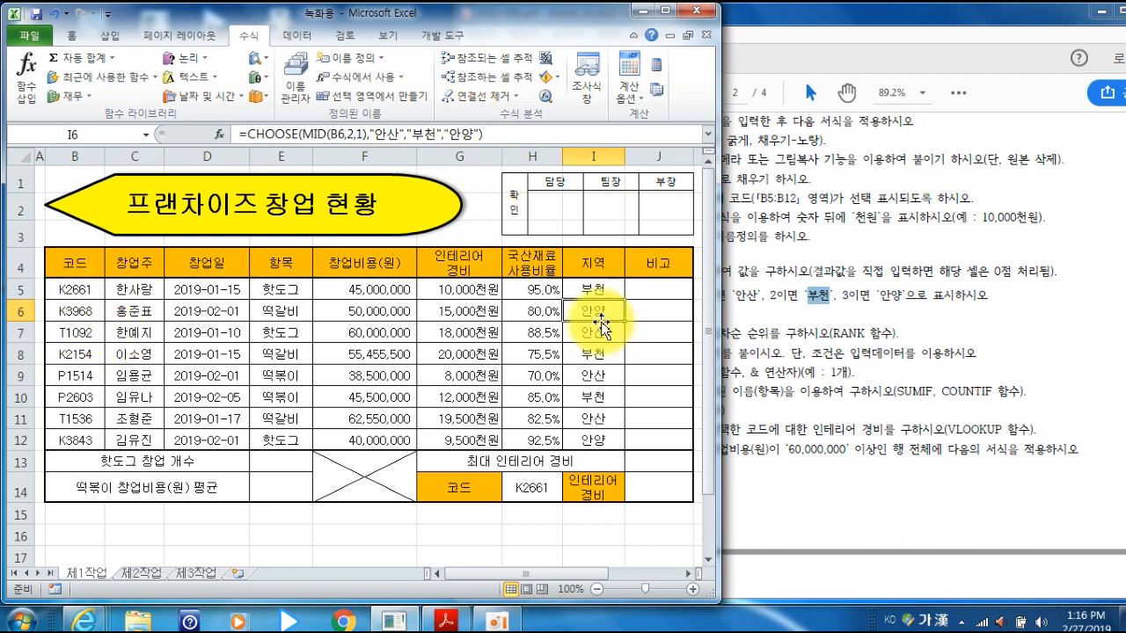
click(596, 375)
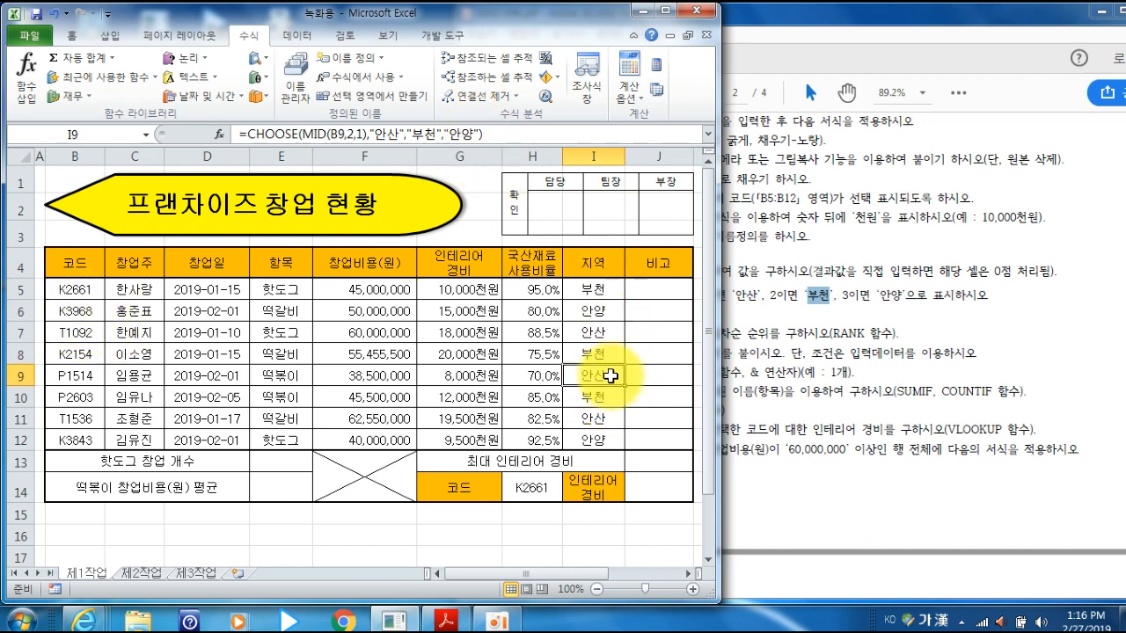
Read the 비고 ranking requirement and its required function in the PDF, and look over the 국산재료 사용비율 values H5:H12 in Excel.
click(836, 345)
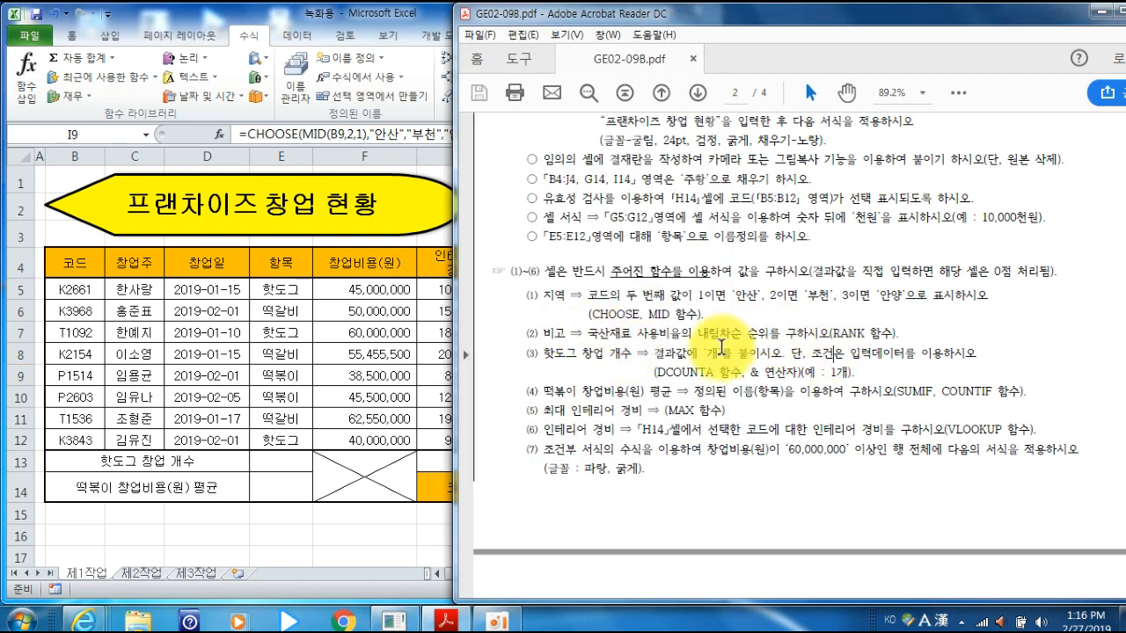
drag(832, 333, 898, 334)
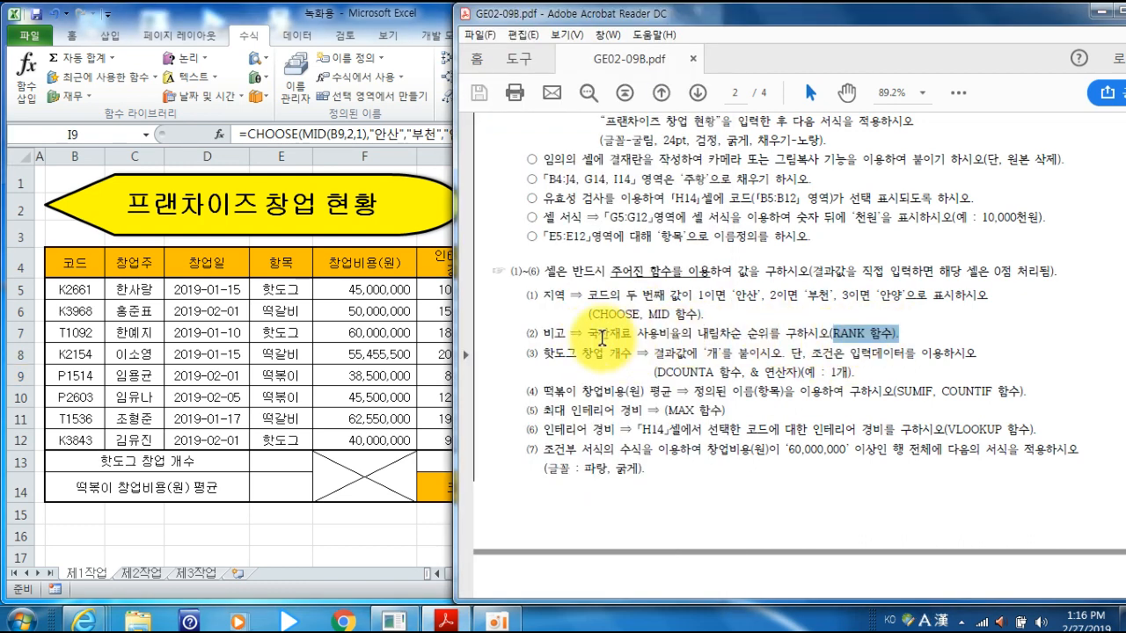
drag(587, 333, 779, 333)
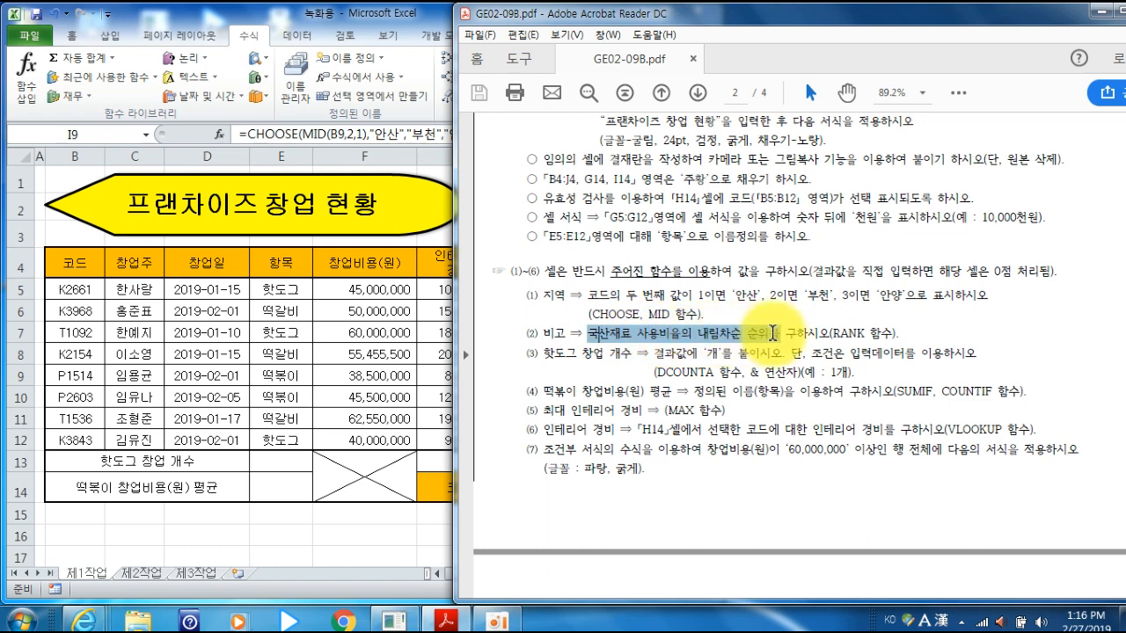
drag(431, 17, 436, 22)
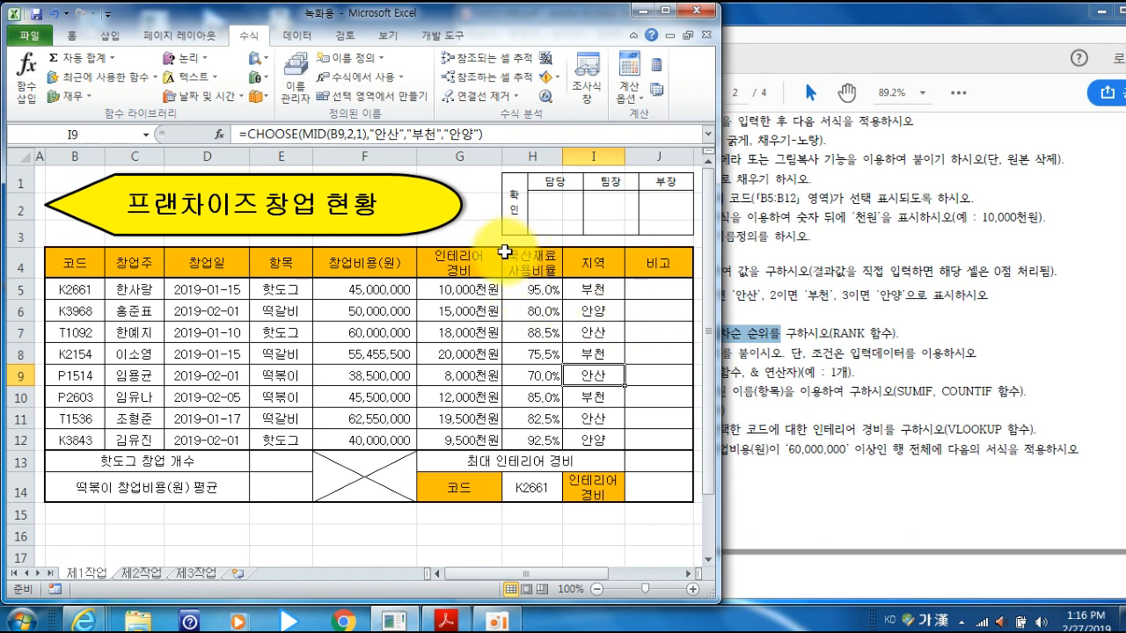
drag(533, 289, 532, 435)
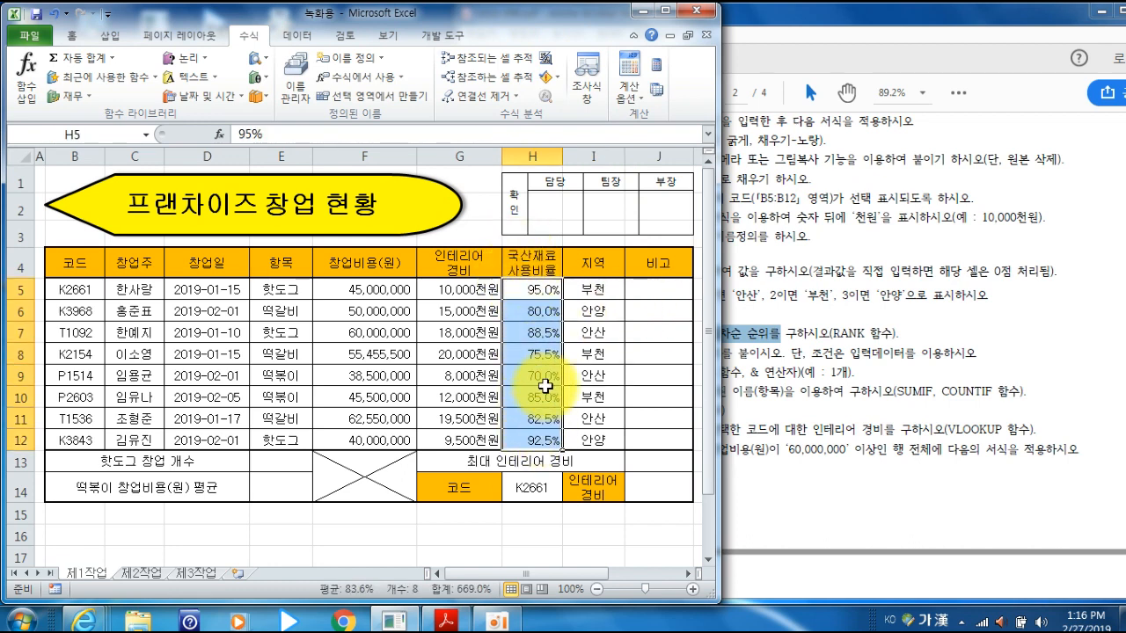
Select the 비고 cells J5:J12 and insert the RANK function, found among all function categories.
click(662, 315)
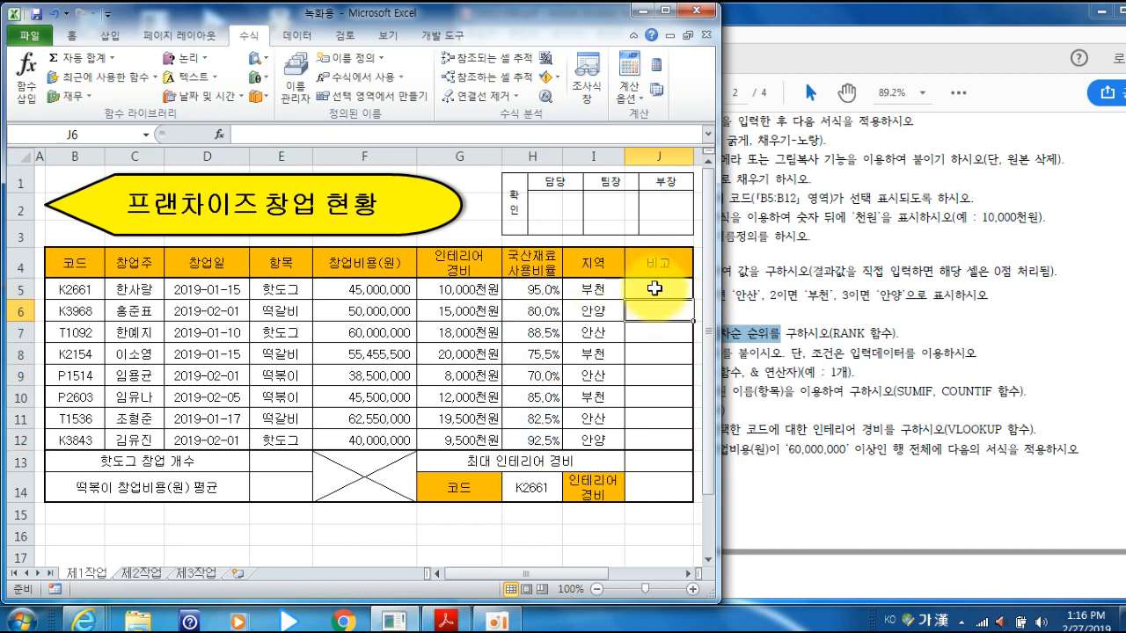
drag(655, 288, 653, 432)
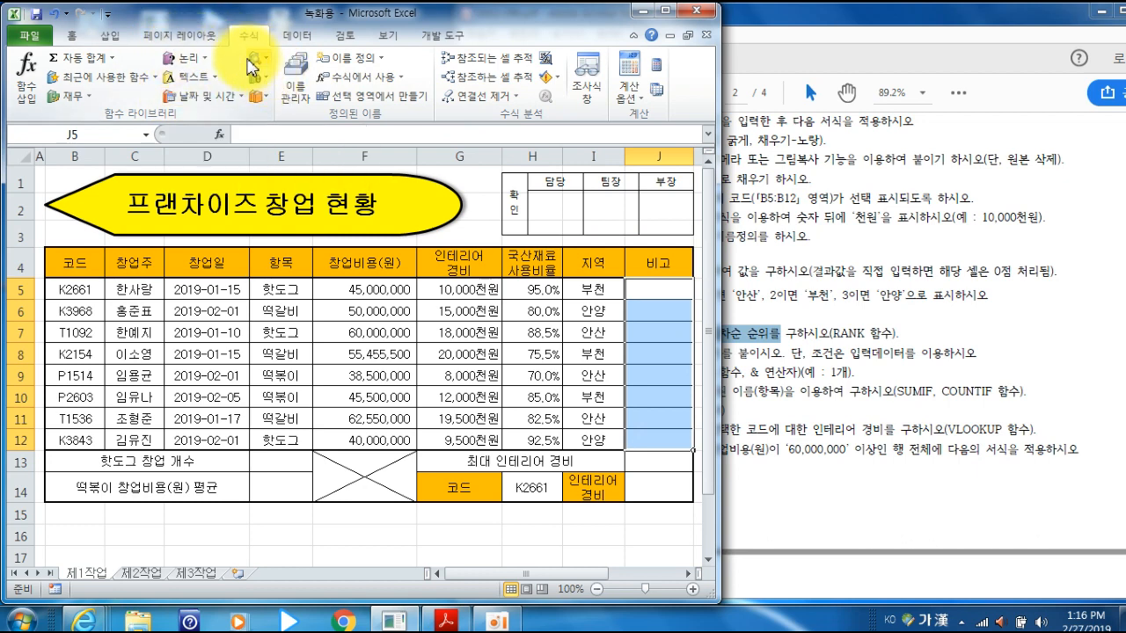
click(220, 142)
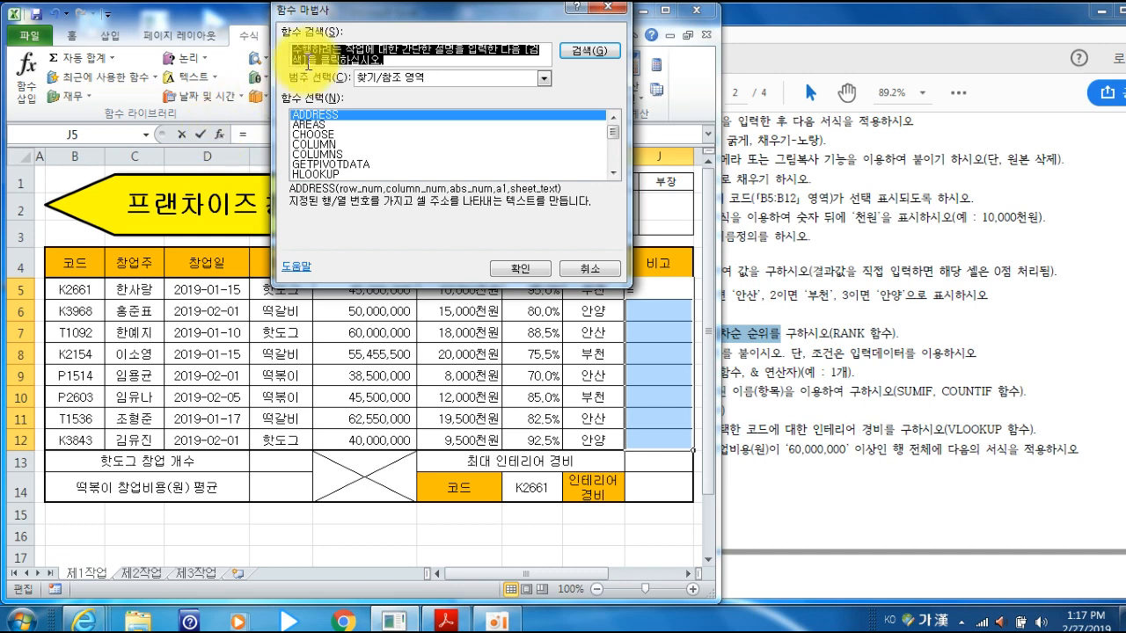
click(543, 79)
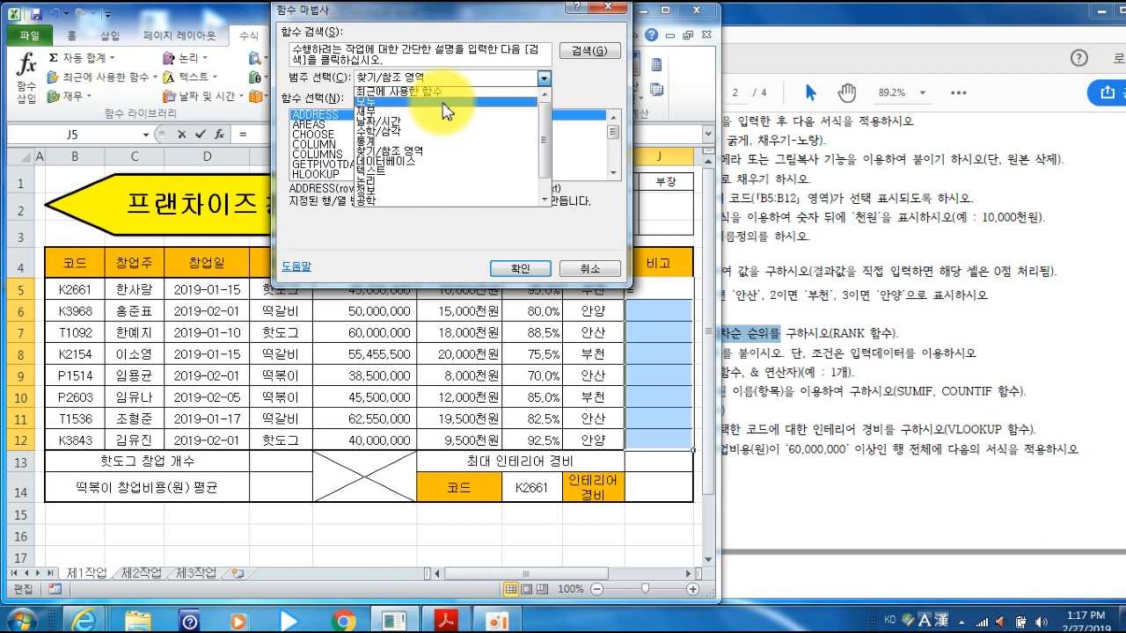
click(444, 102)
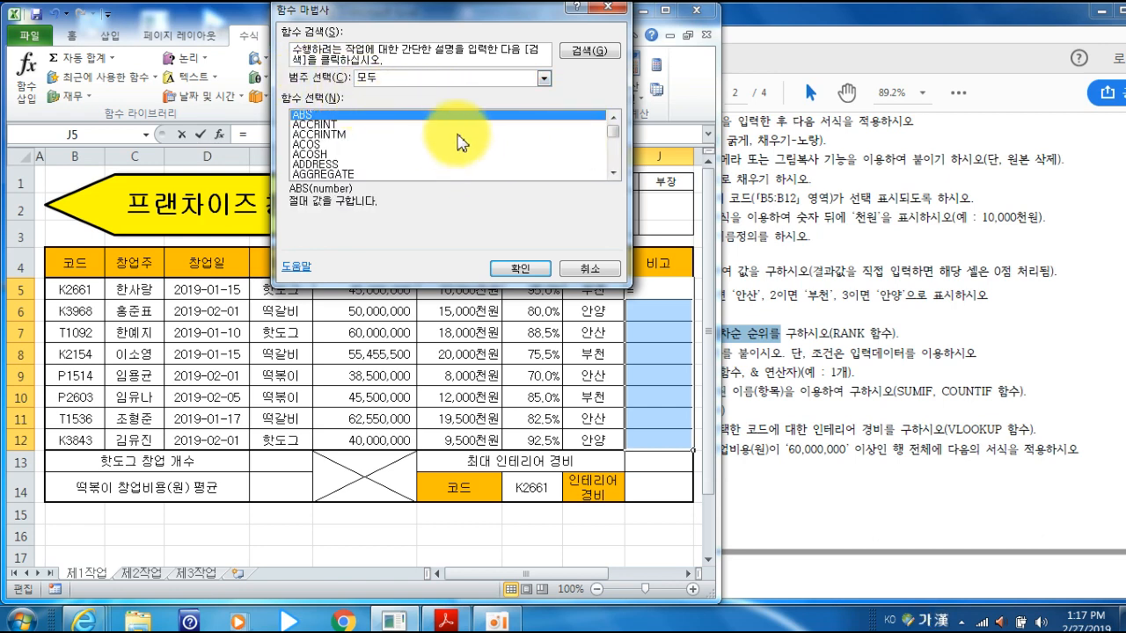
scroll(447, 138, down, 2)
scroll(349, 145, up, 1)
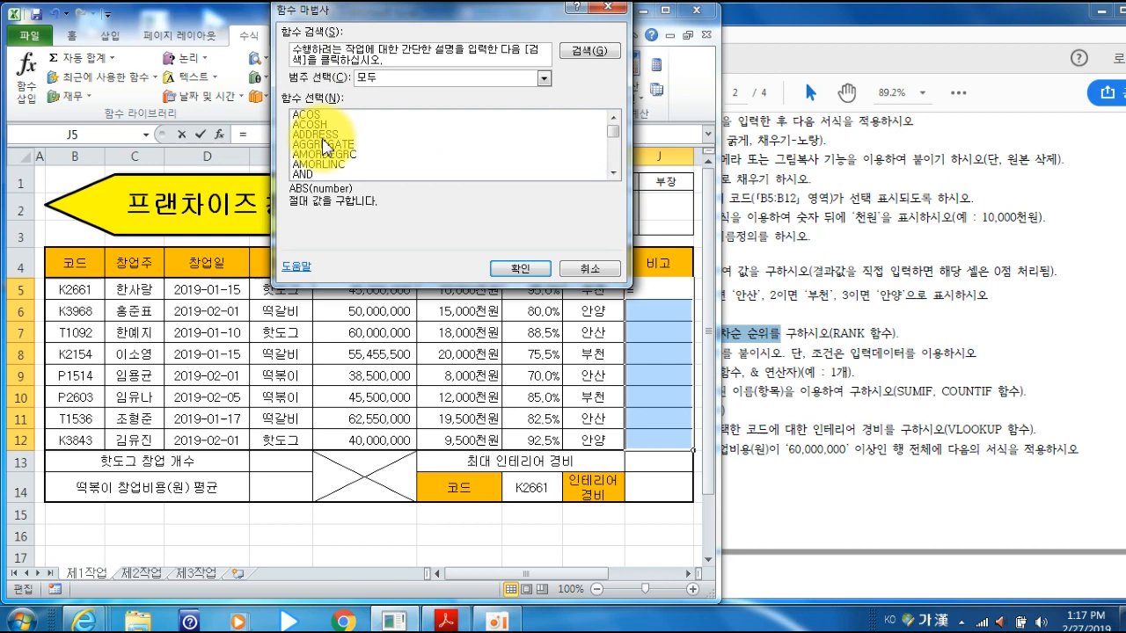
scroll(431, 141, down, 20)
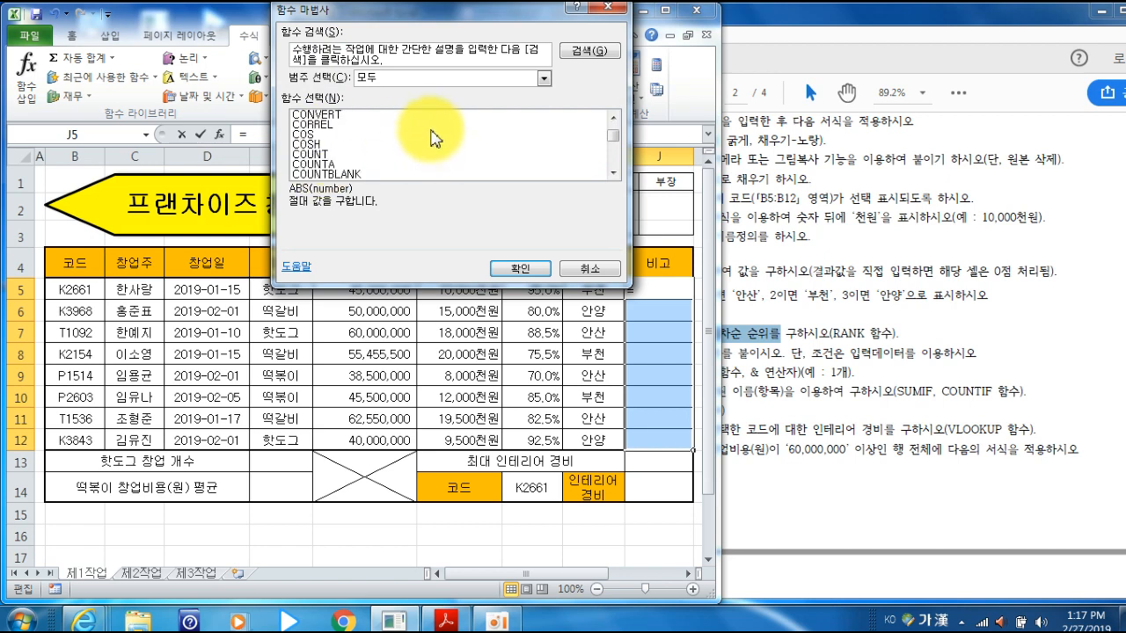
scroll(439, 134, down, 20)
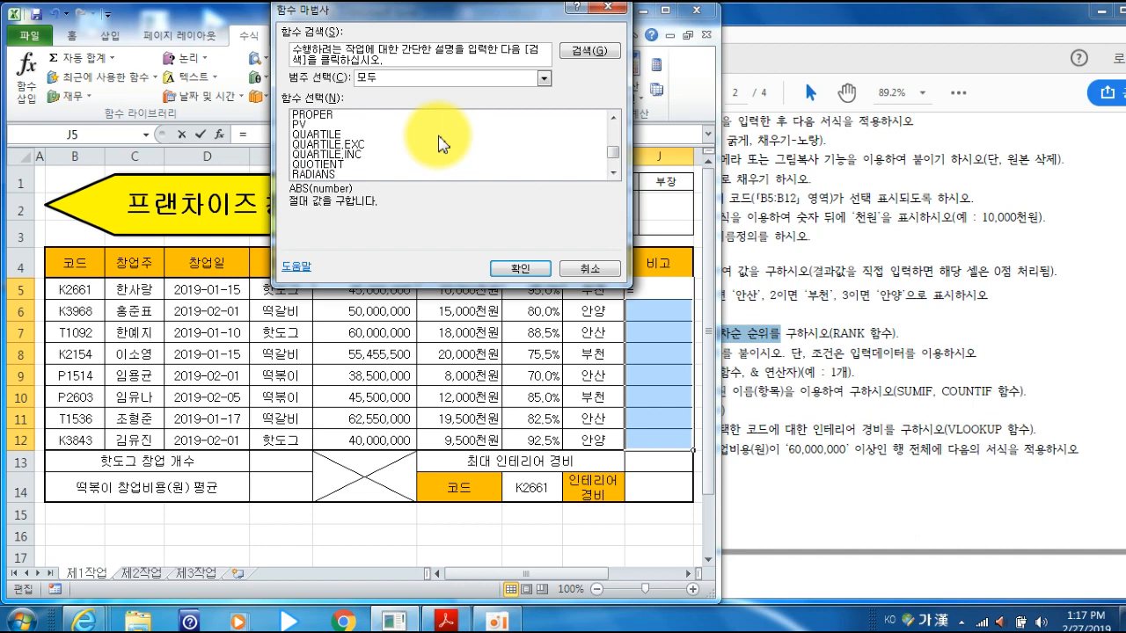
scroll(440, 141, down, 2)
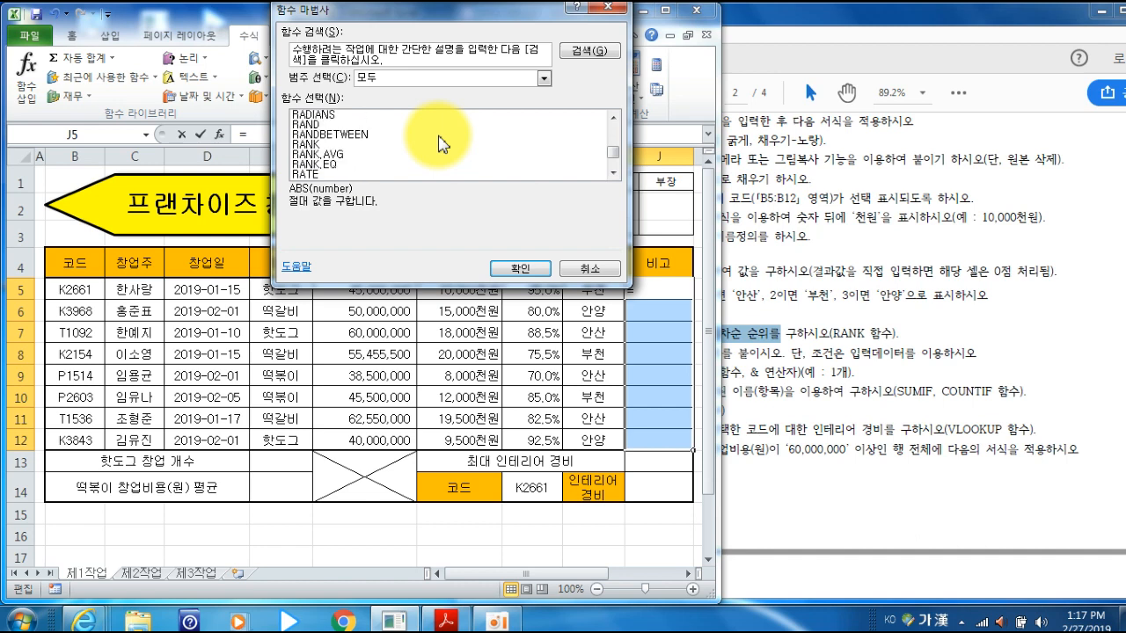
click(308, 144)
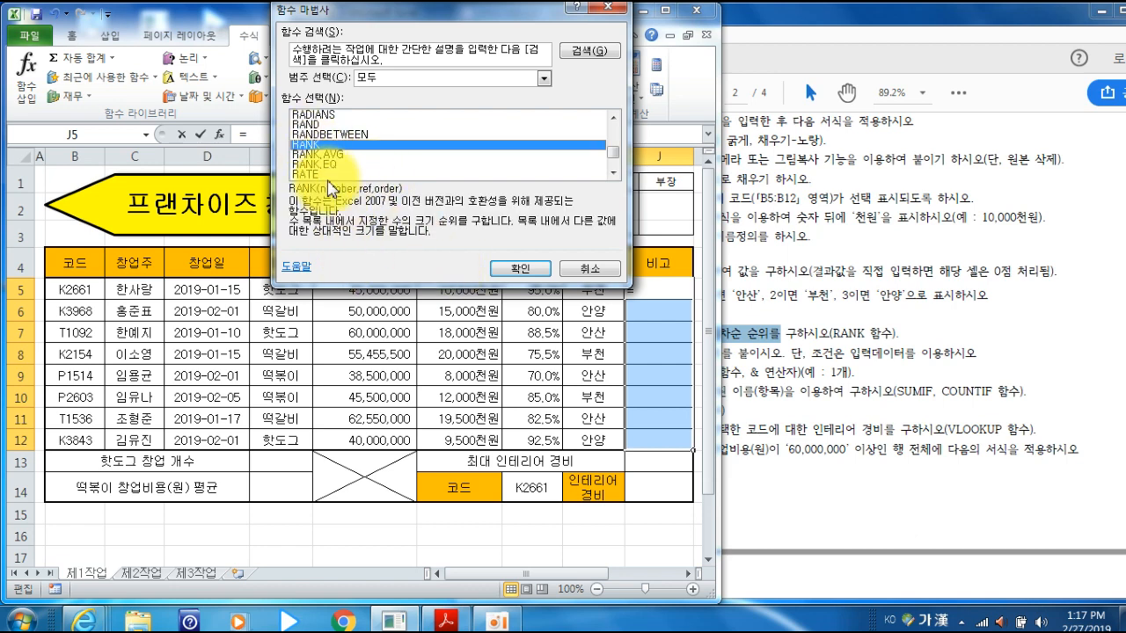
click(521, 268)
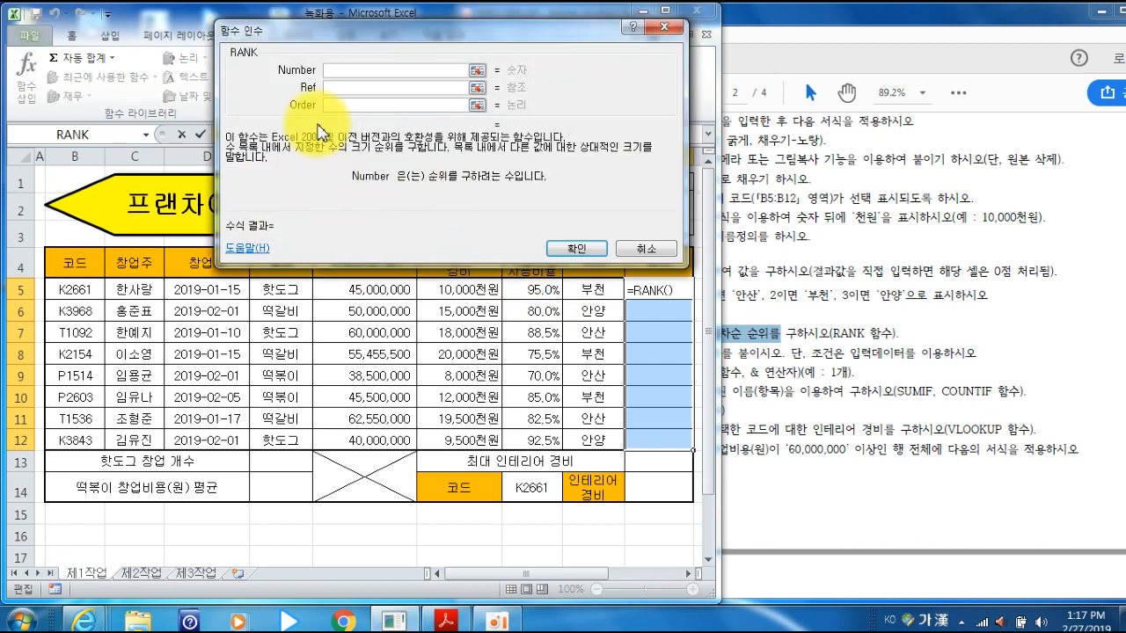
Set the RANK arguments to Number H5, Ref H5:H12 and Order 0.
drag(341, 33, 312, 22)
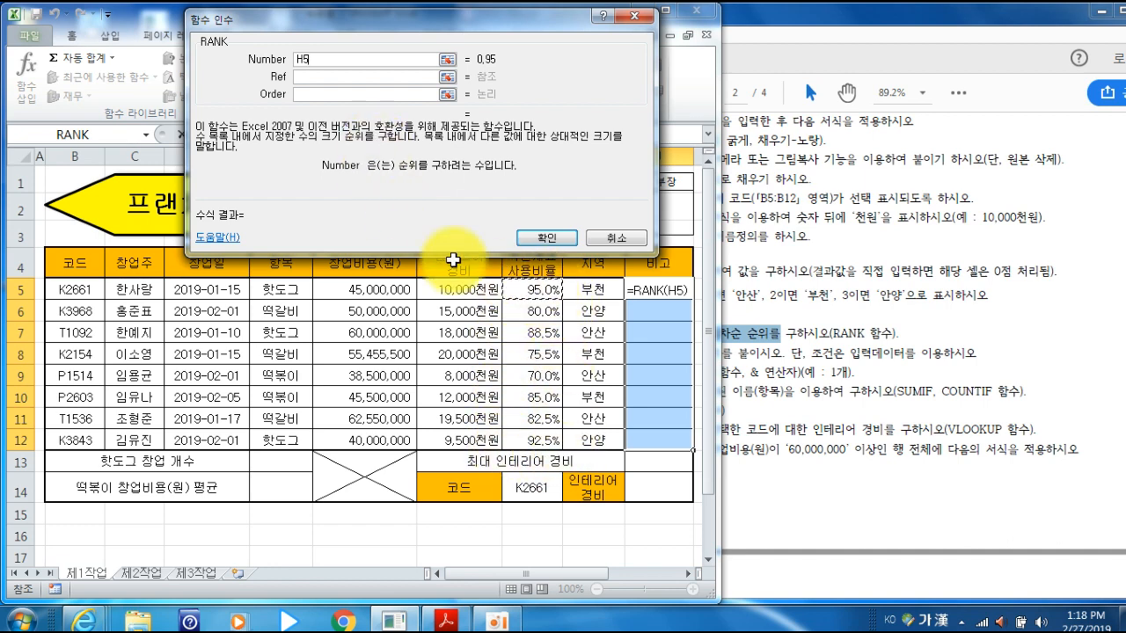
click(302, 79)
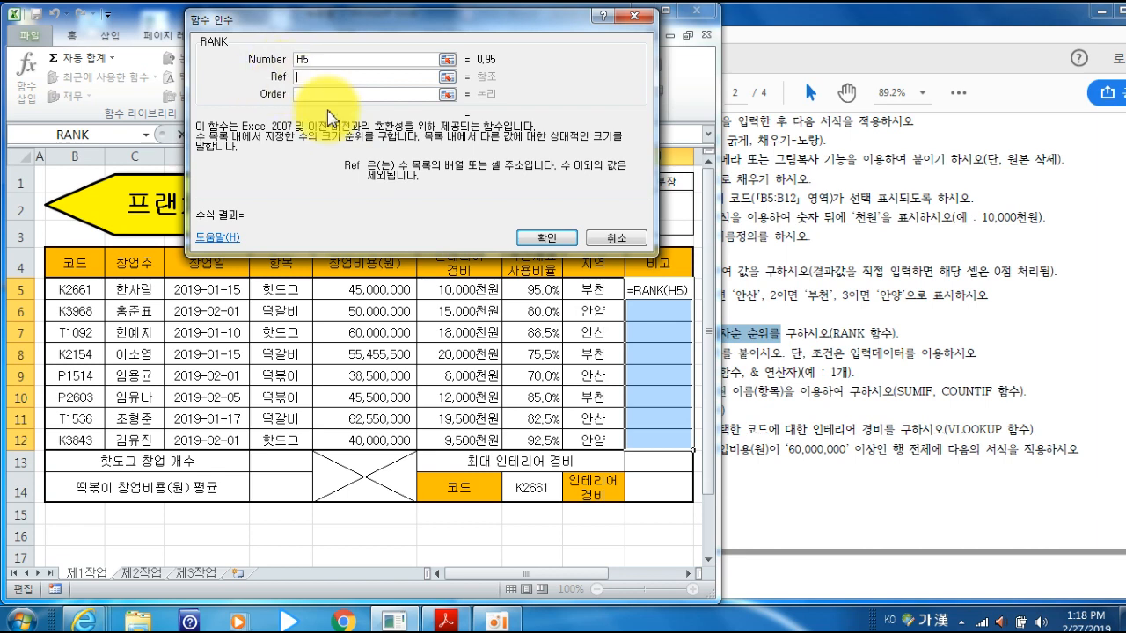
drag(535, 286, 534, 429)
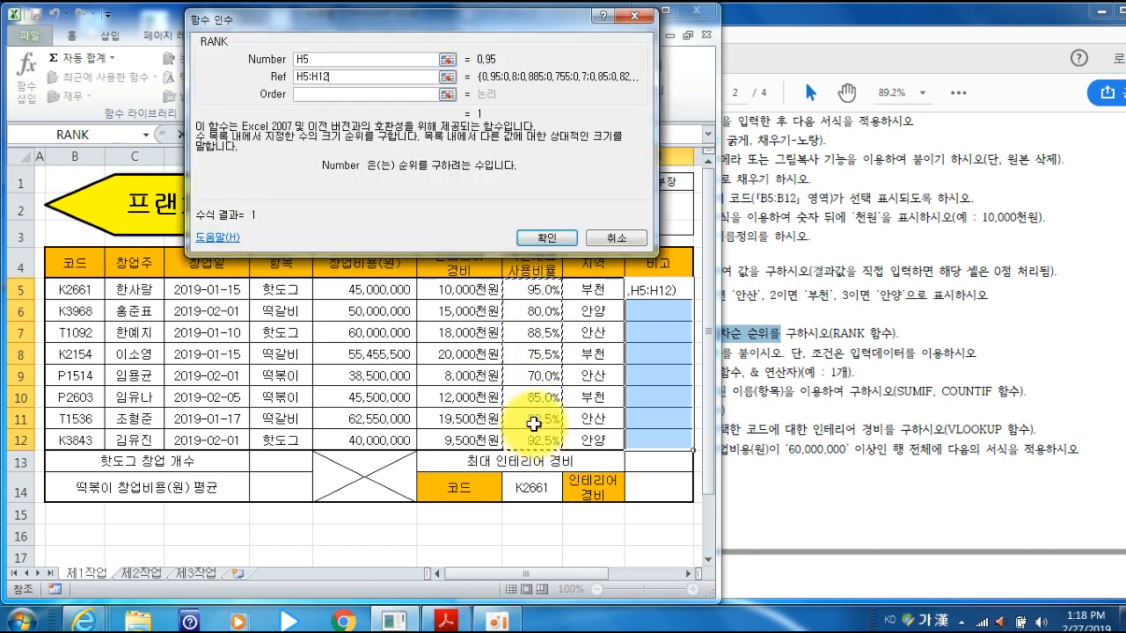
click(312, 92)
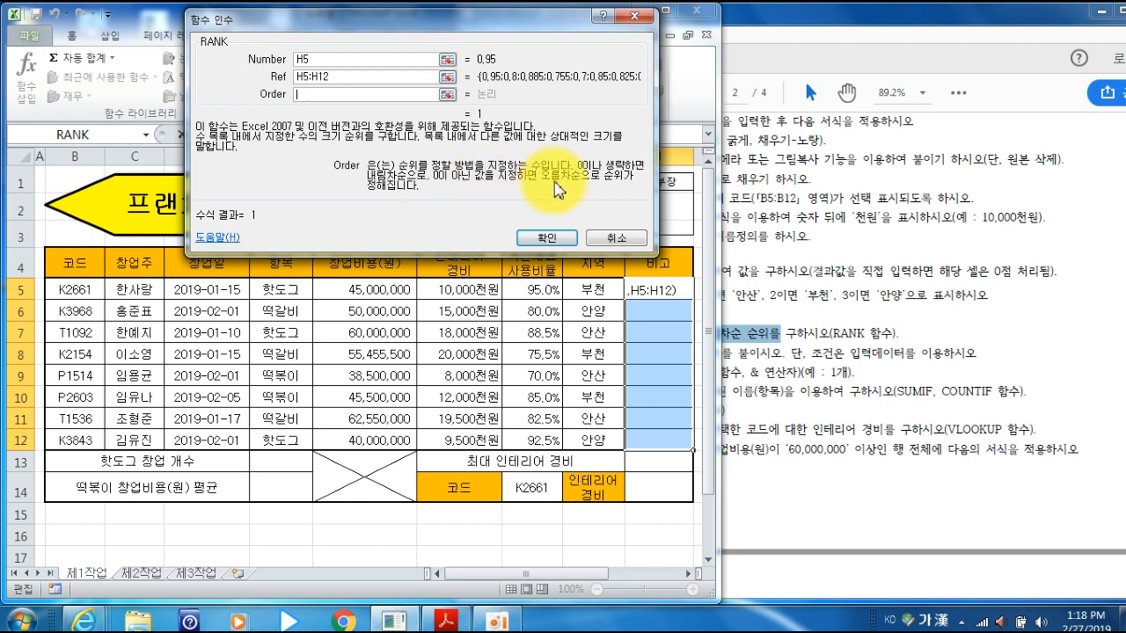
click(330, 95)
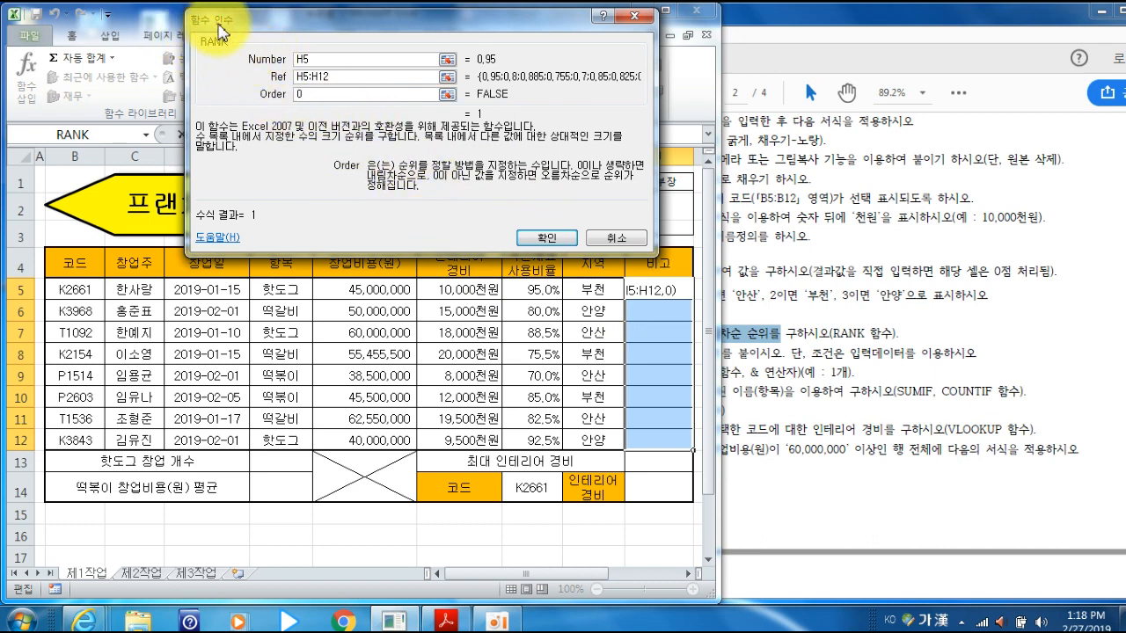
Make the RANK Ref range absolute as $H$5:$H$12 and accept the function.
drag(318, 61, 297, 69)
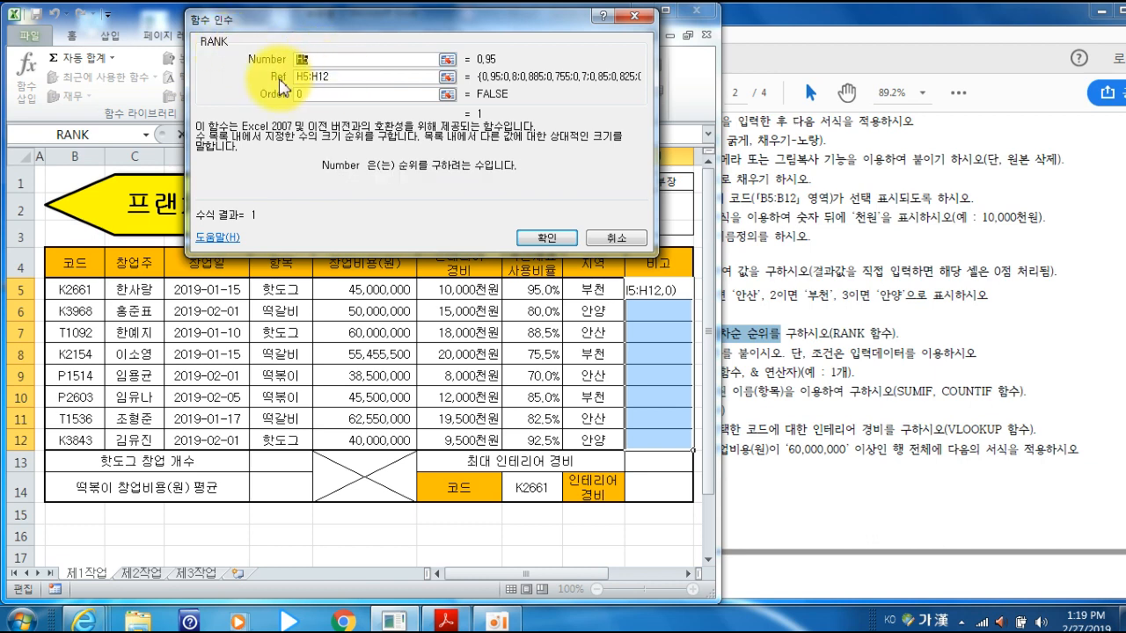
click(342, 76)
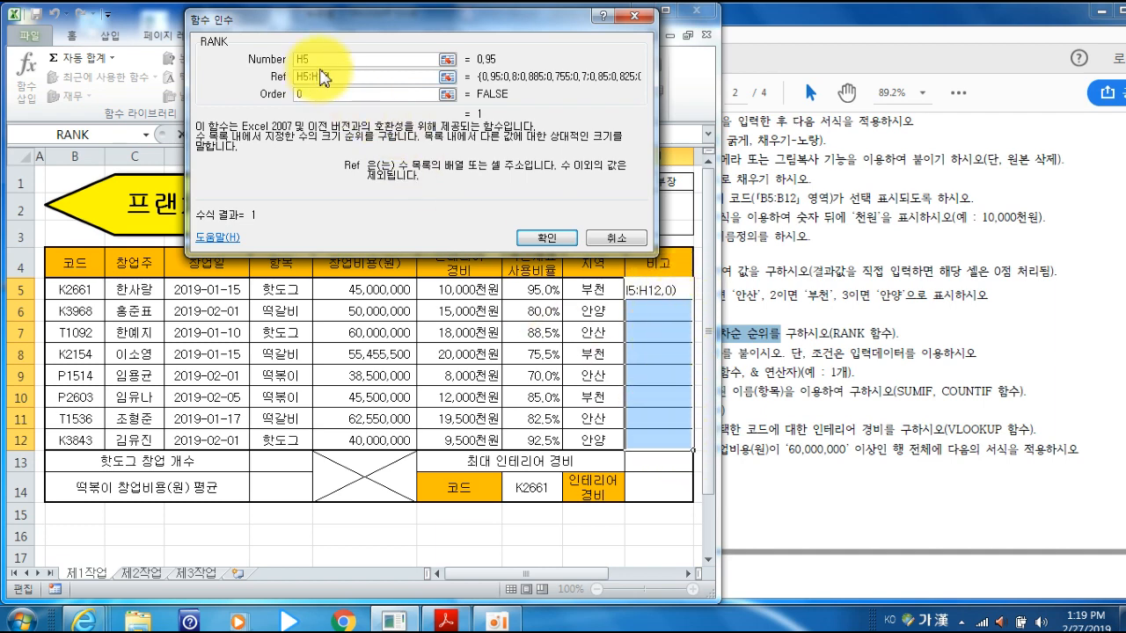
click(288, 59)
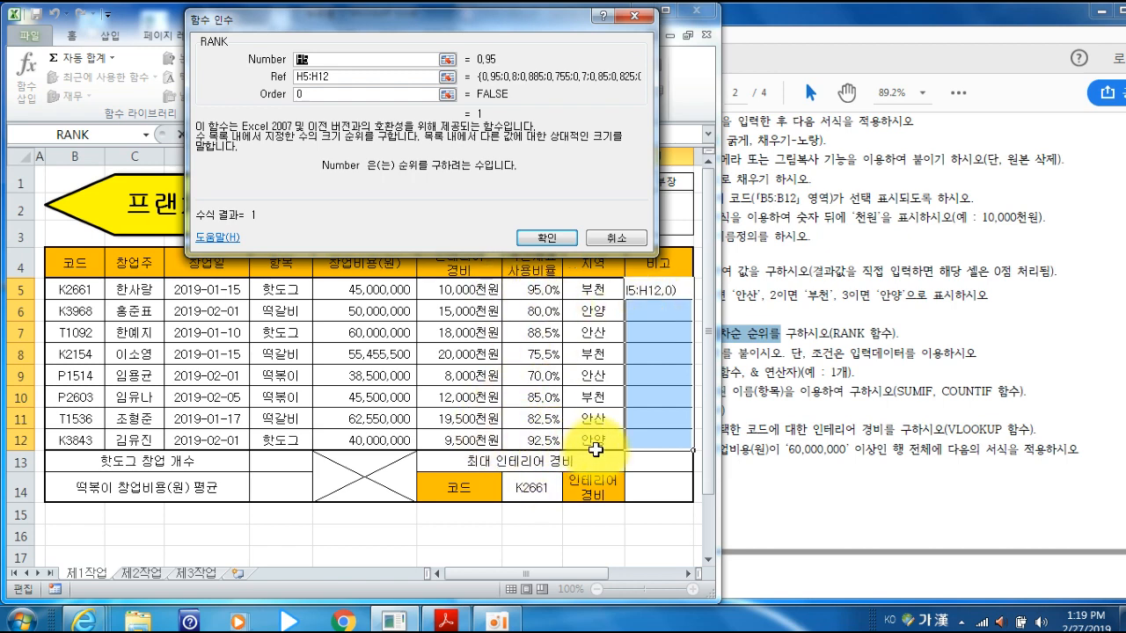
click(339, 79)
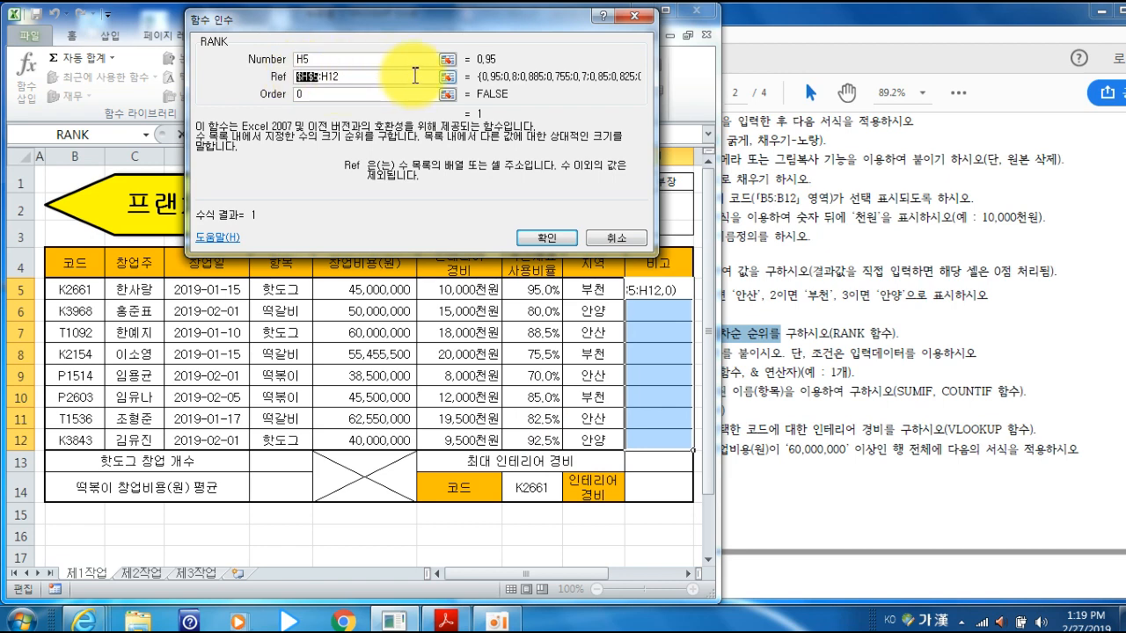
click(324, 78)
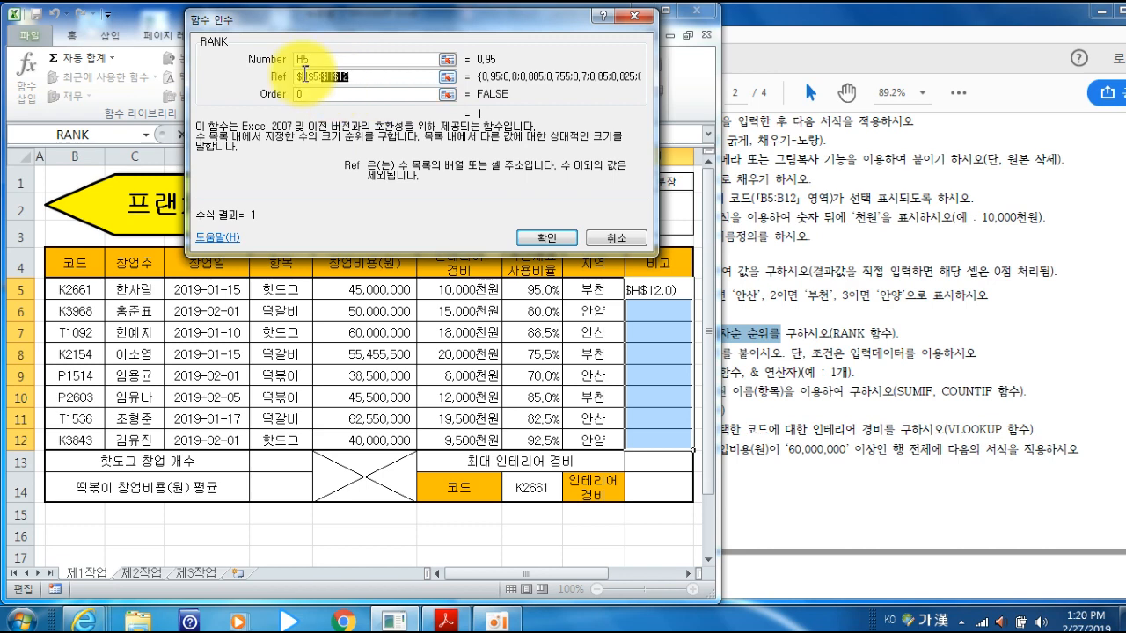
click(546, 240)
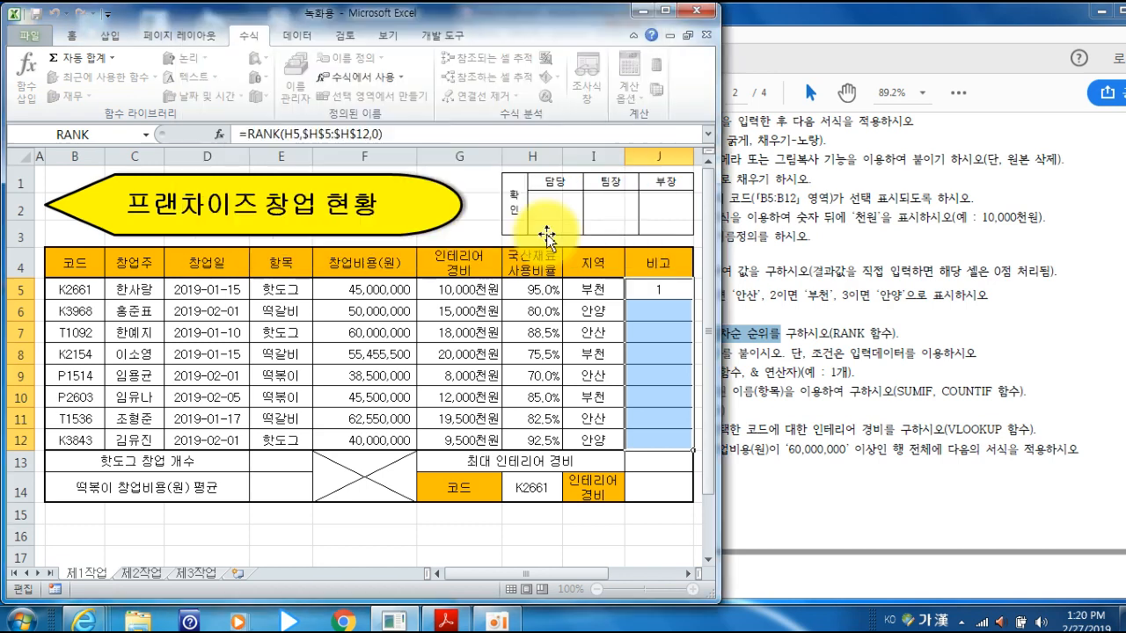
click(546, 234)
Fill the RANK formula from J5 into all of J5:J12.
click(676, 293)
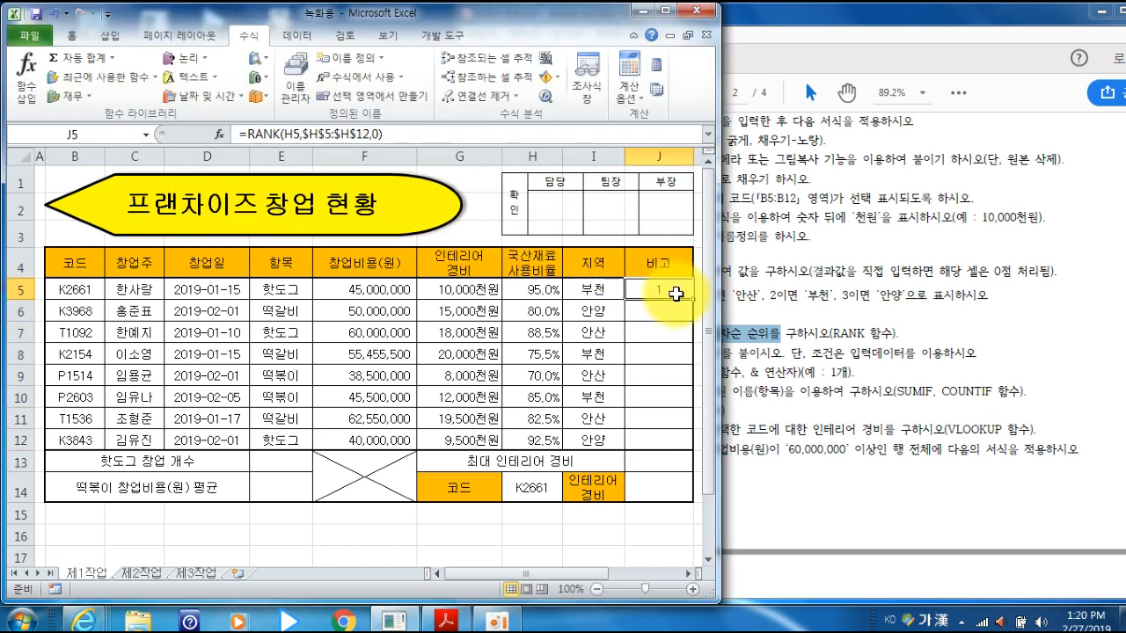
drag(676, 293, 669, 431)
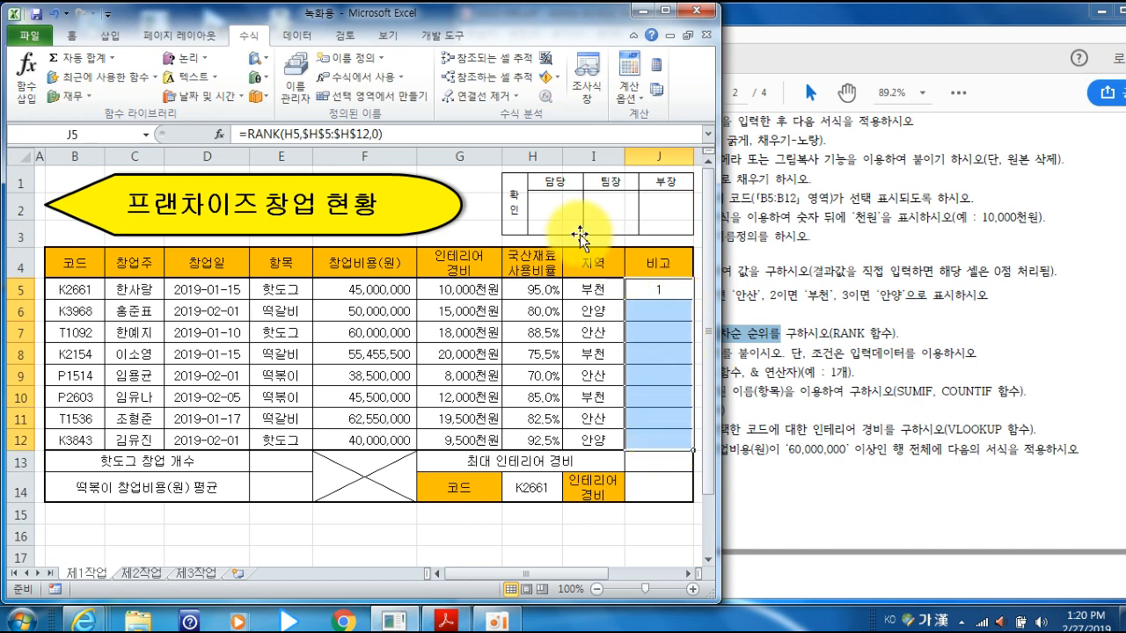
click(401, 130)
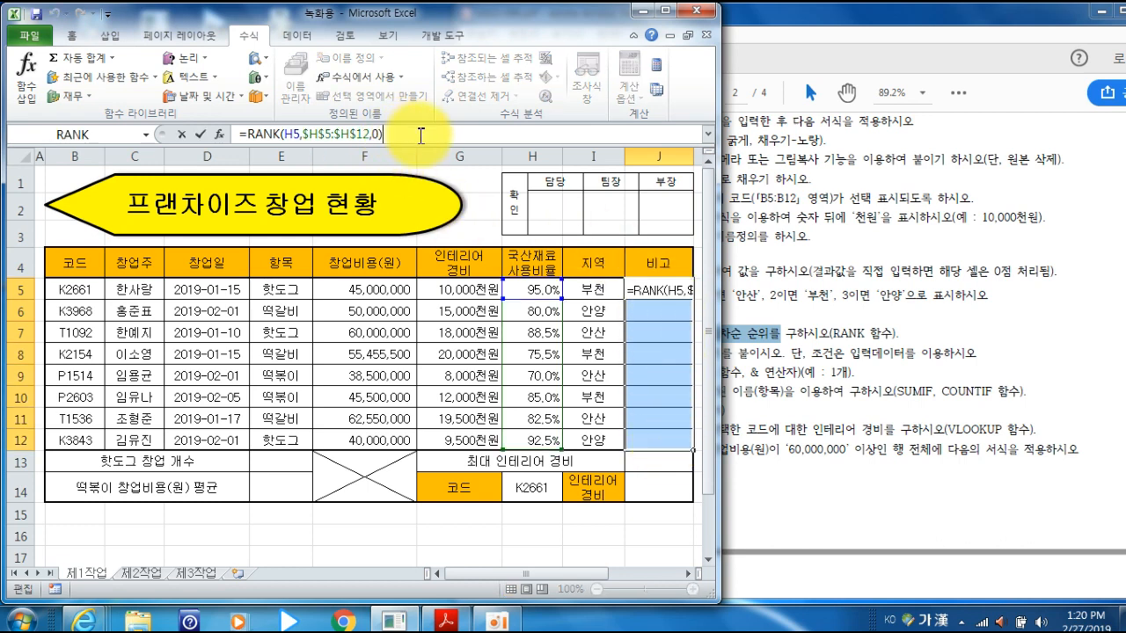
key(ctrl+Return)
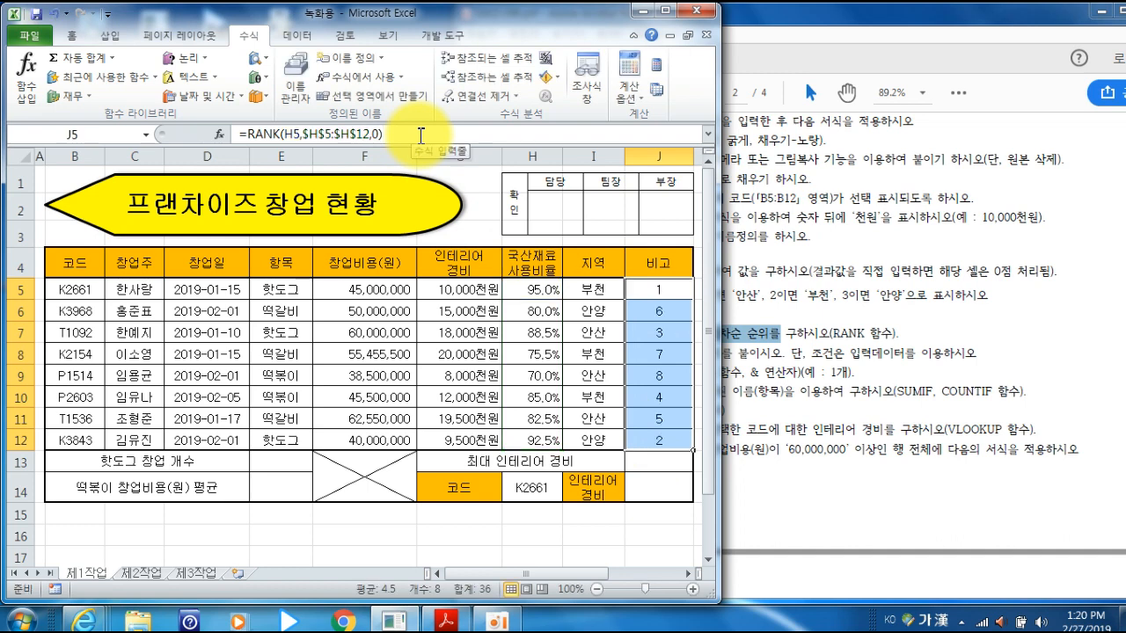
Check the RANK formulas in several 비고 cells for the relative Number and the fixed Ref range.
click(670, 467)
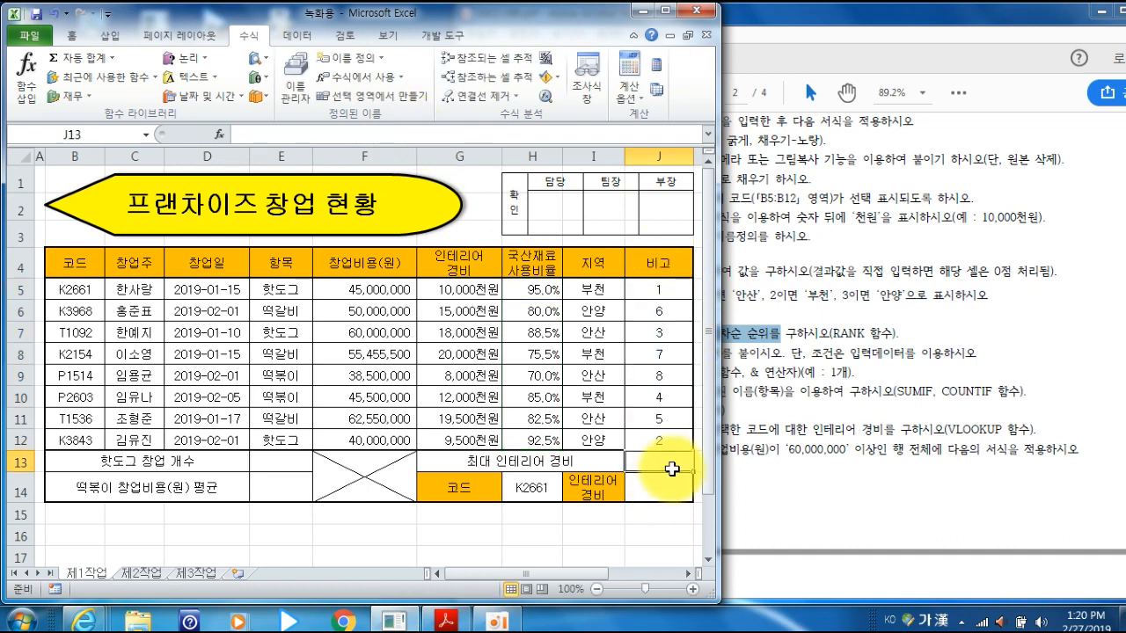
click(669, 290)
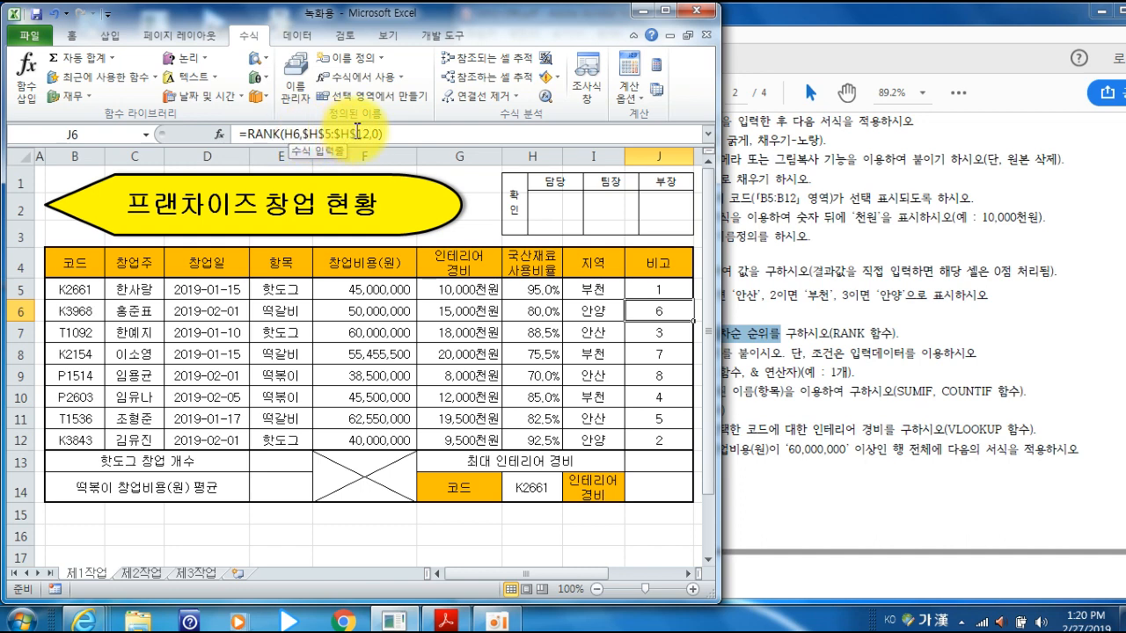
click(649, 331)
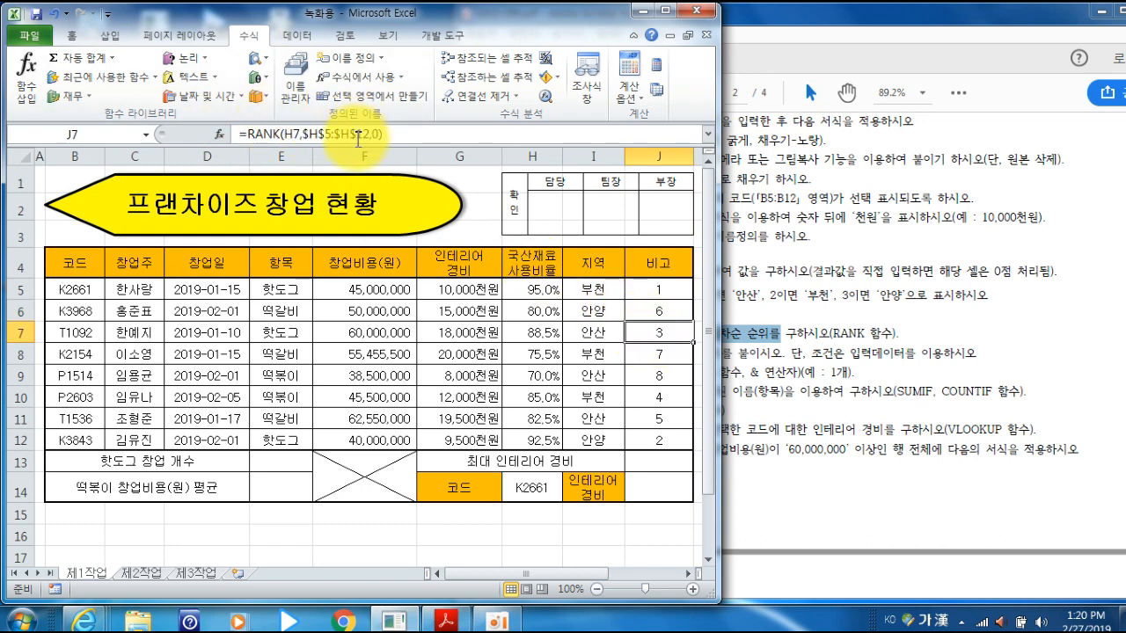
click(666, 352)
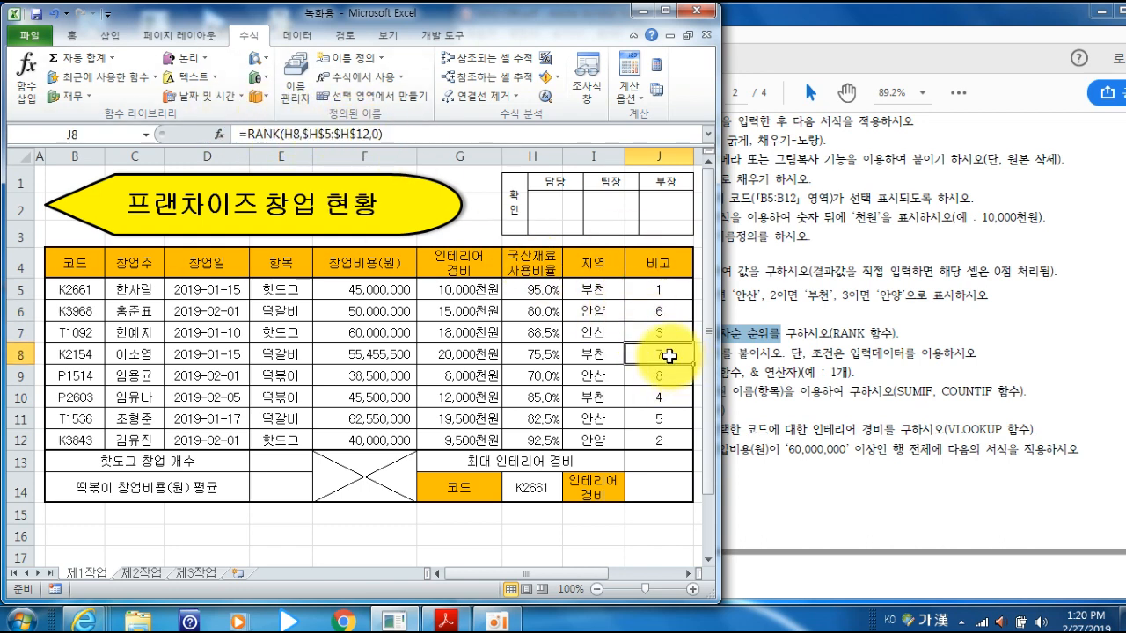
Read requirement (3) in the exam PDF for the 핫도그 창업 개수 cell E13, covering DCOUNTA, the & operator and the 개 suffix.
click(832, 335)
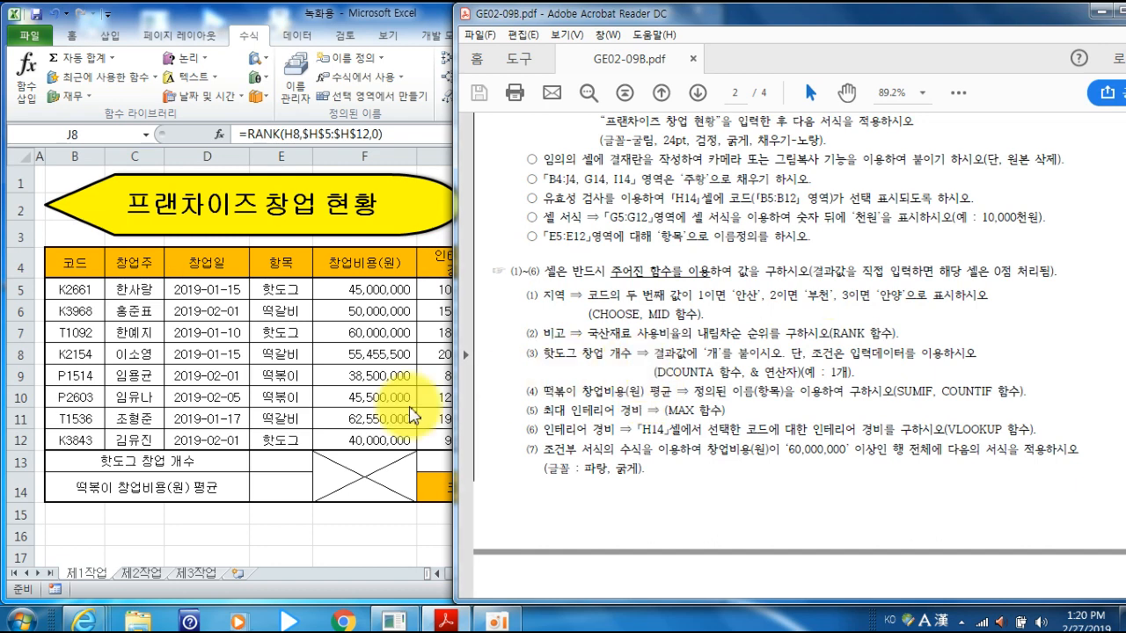
click(279, 461)
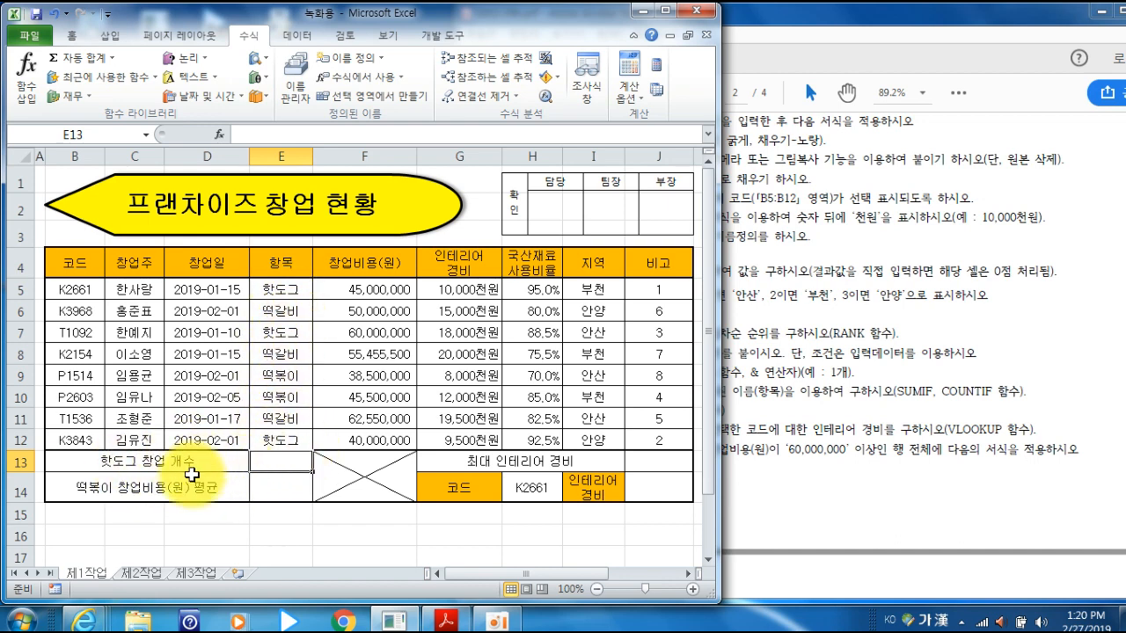
click(850, 397)
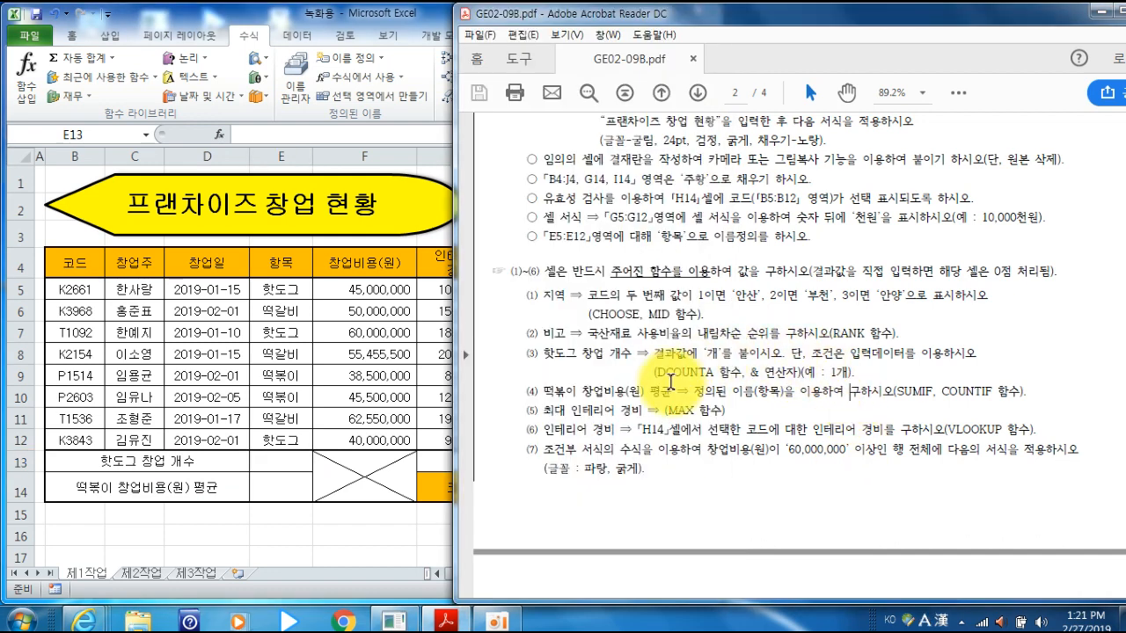
drag(657, 373, 730, 374)
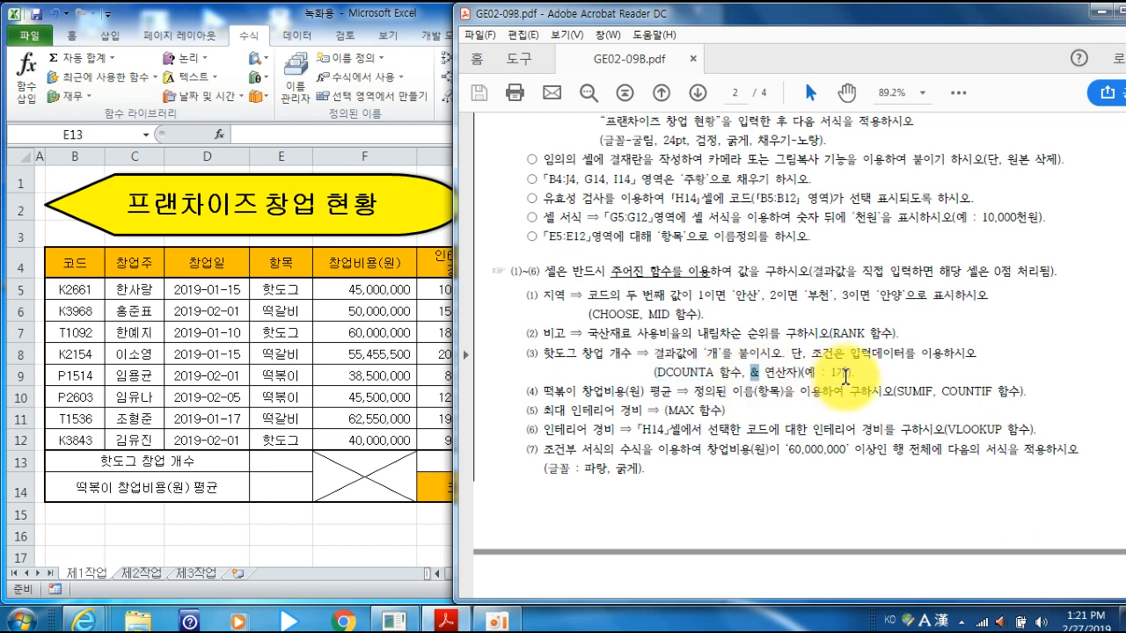
drag(832, 373, 851, 373)
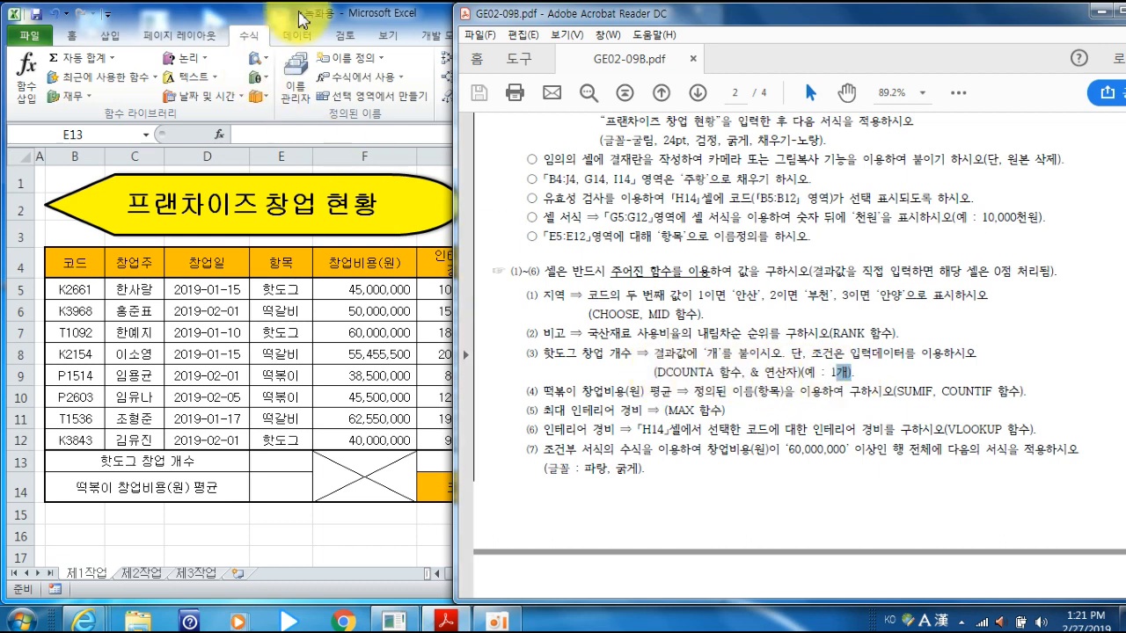
click(292, 27)
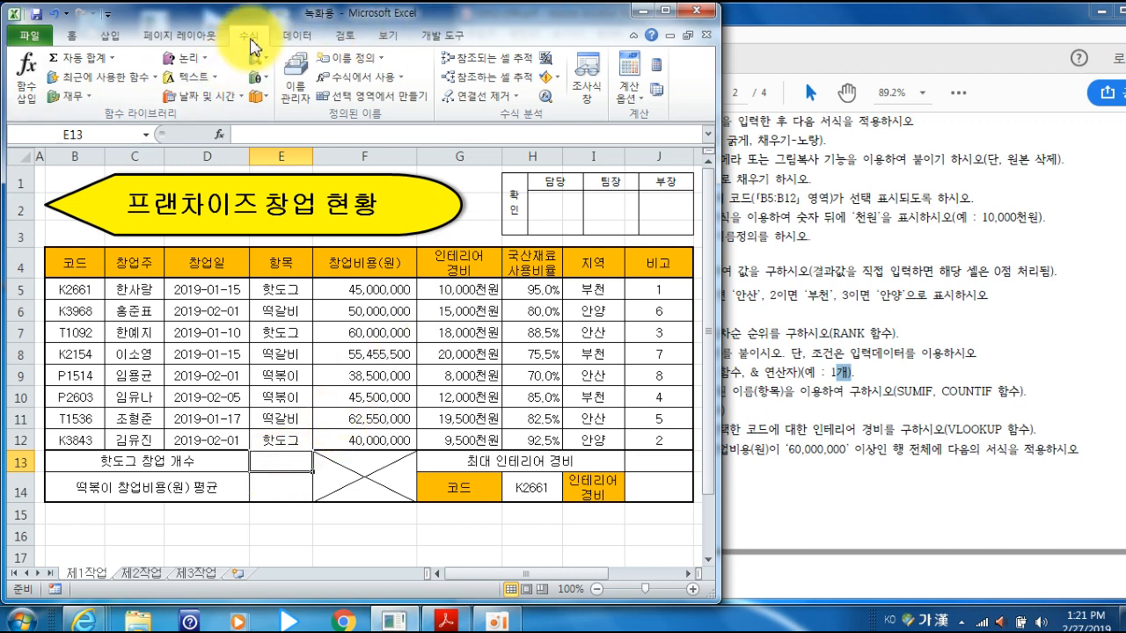
Insert the DCOUNTA function from the 데이터베이스 category into E13, keeping its arguments dialog clear of the table headers.
click(220, 135)
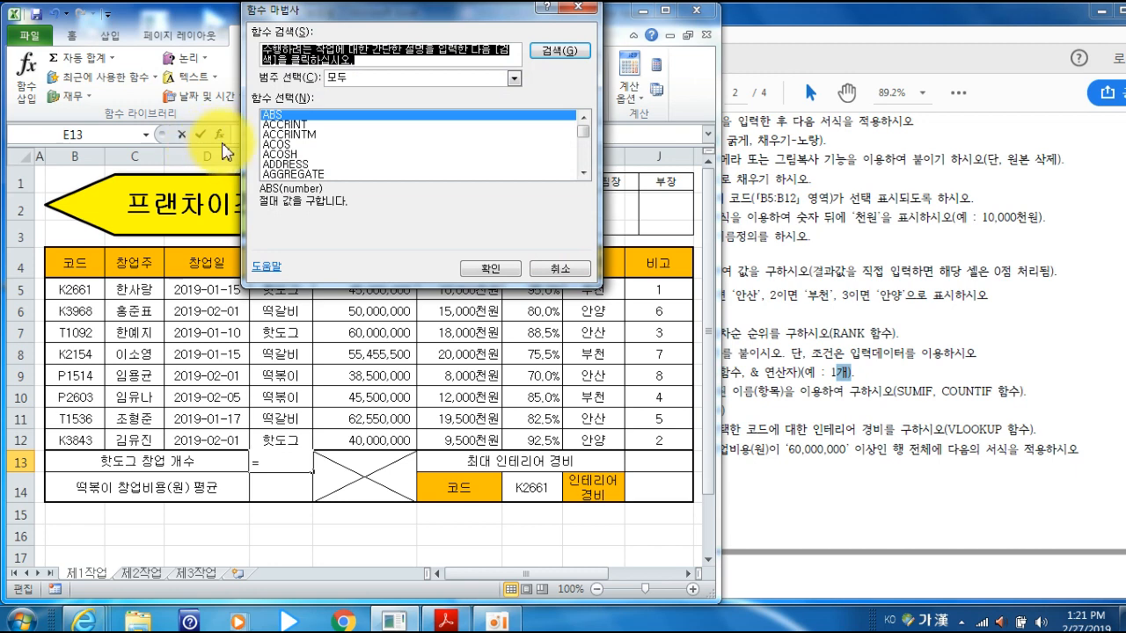
drag(335, 17, 425, 24)
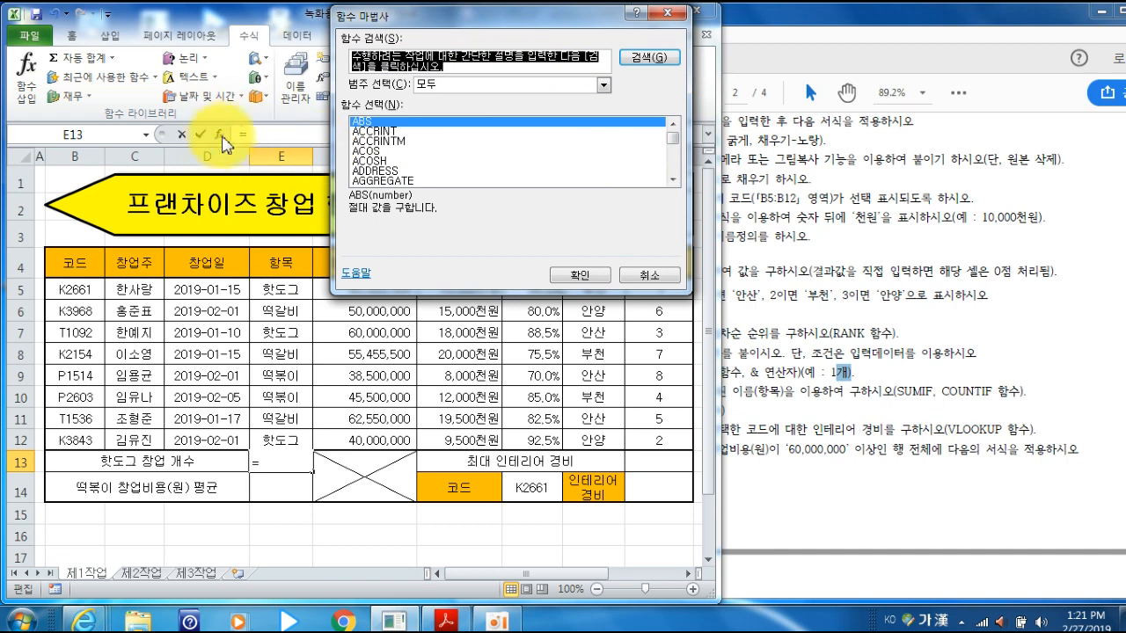
click(603, 84)
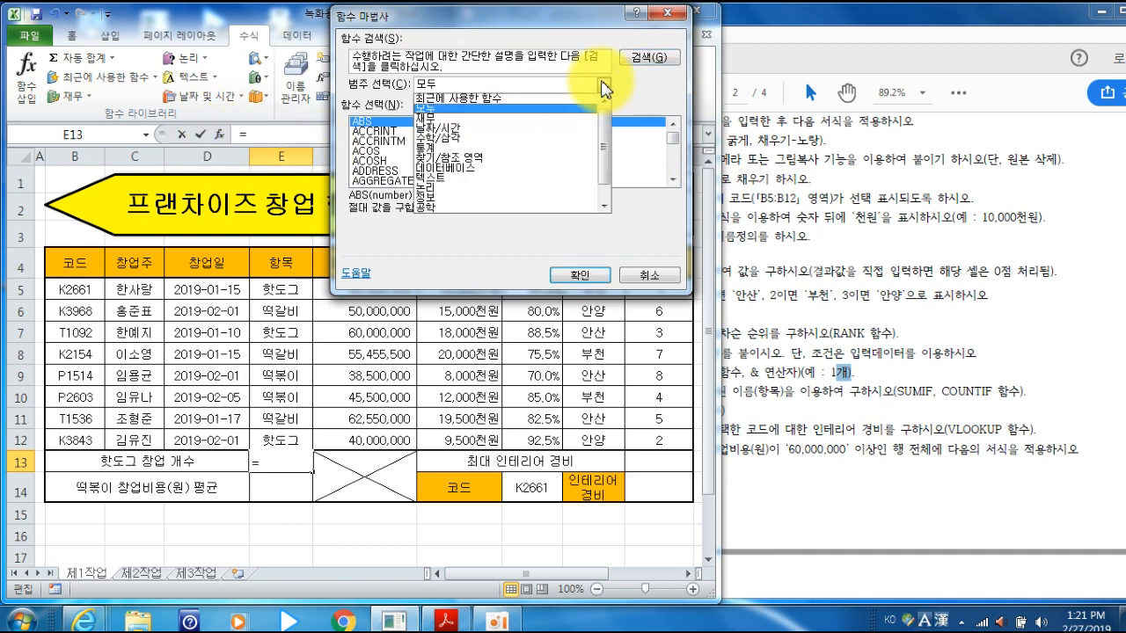
click(558, 168)
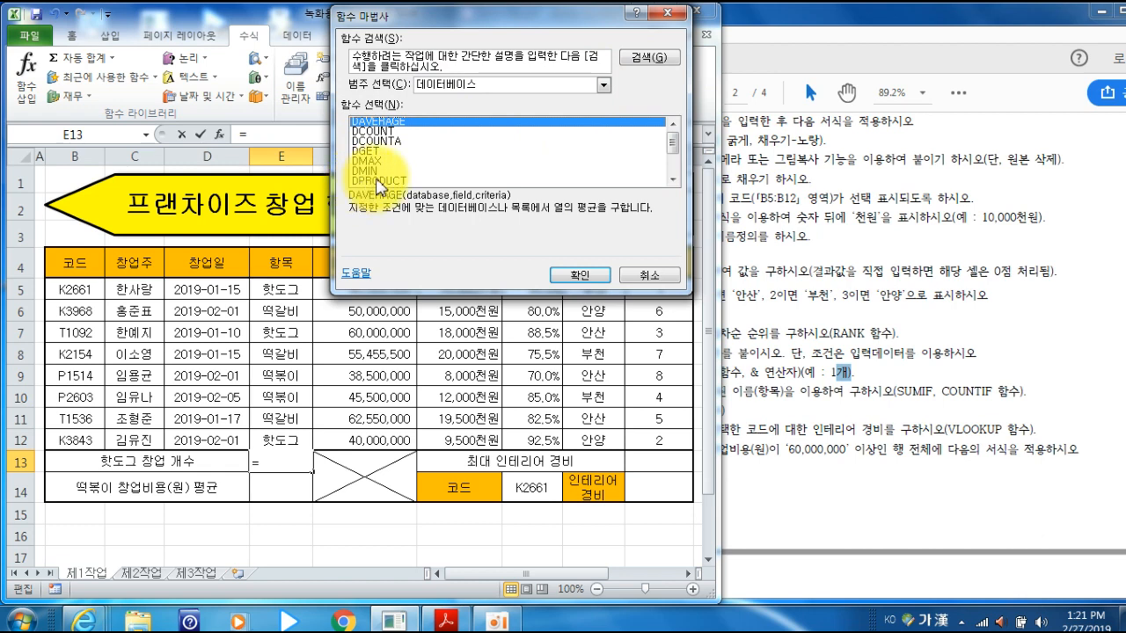
click(373, 141)
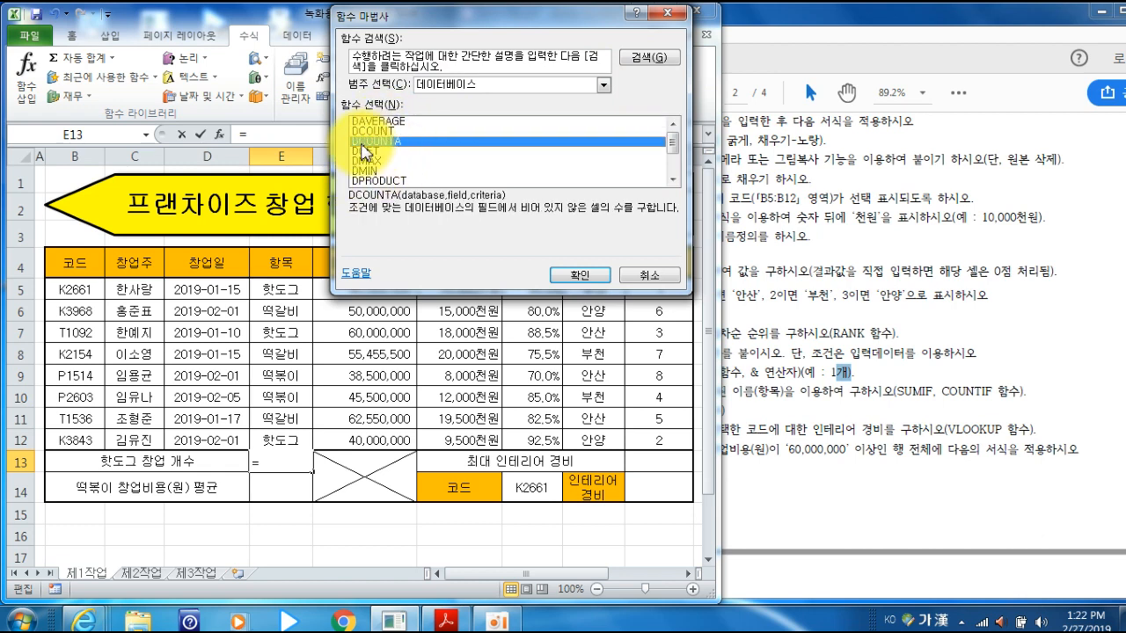
click(577, 278)
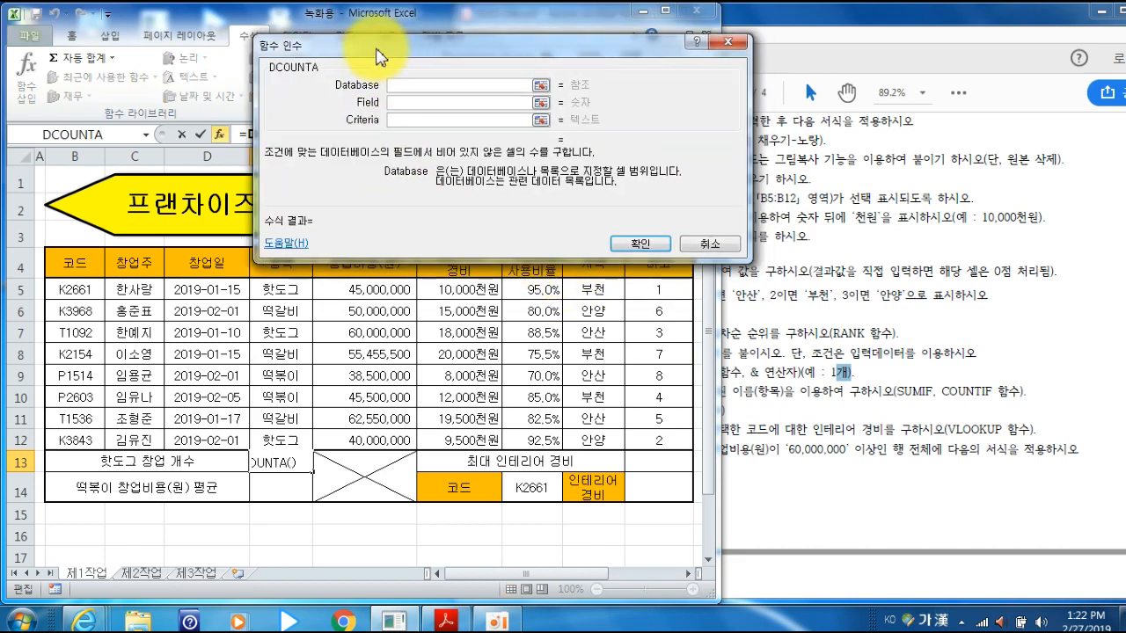
drag(376, 51, 321, 44)
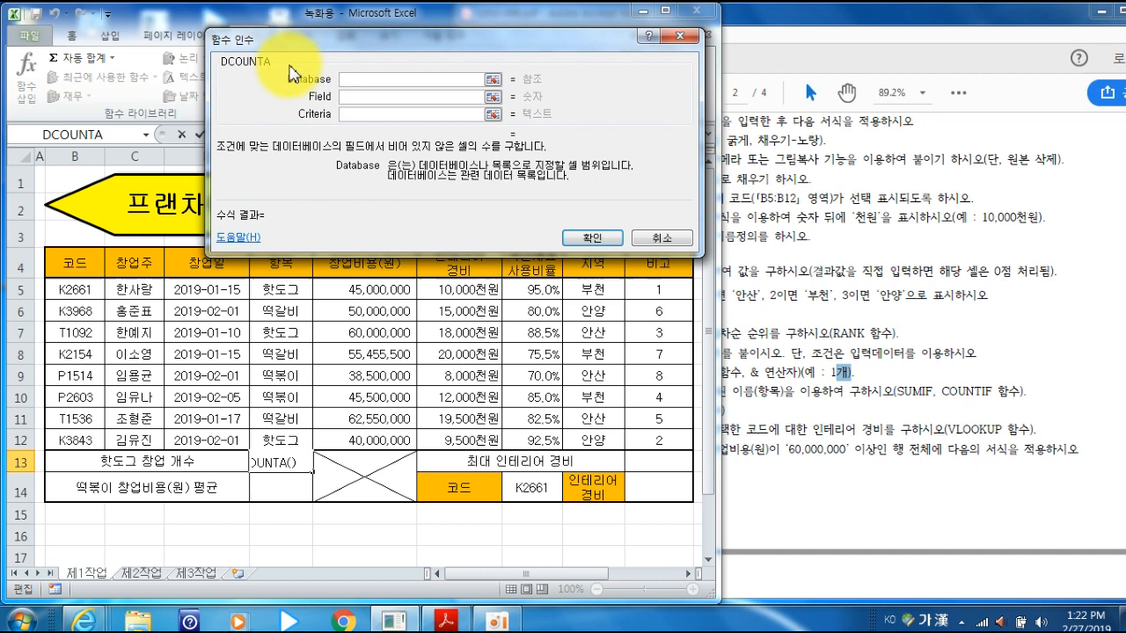
drag(382, 45, 379, 37)
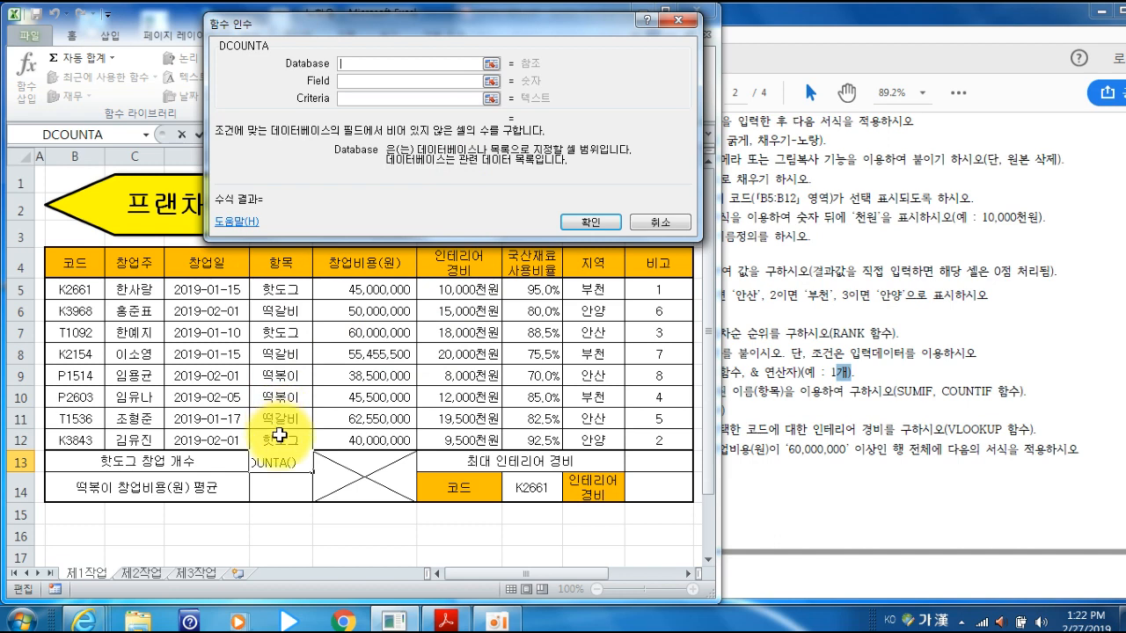
drag(280, 262, 280, 440)
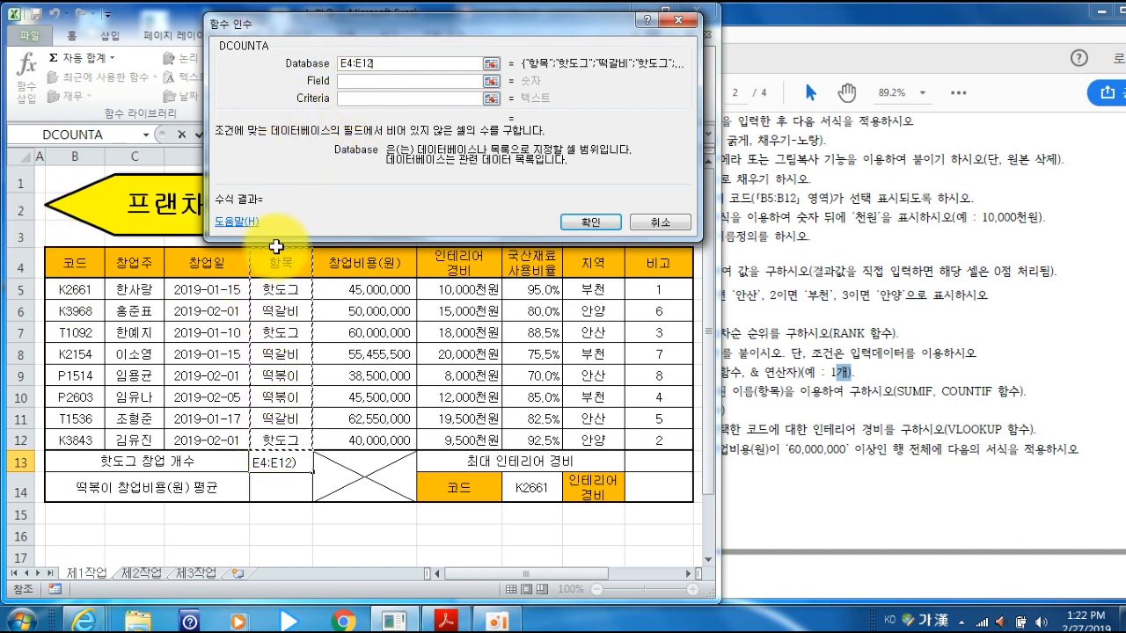
drag(389, 68, 326, 63)
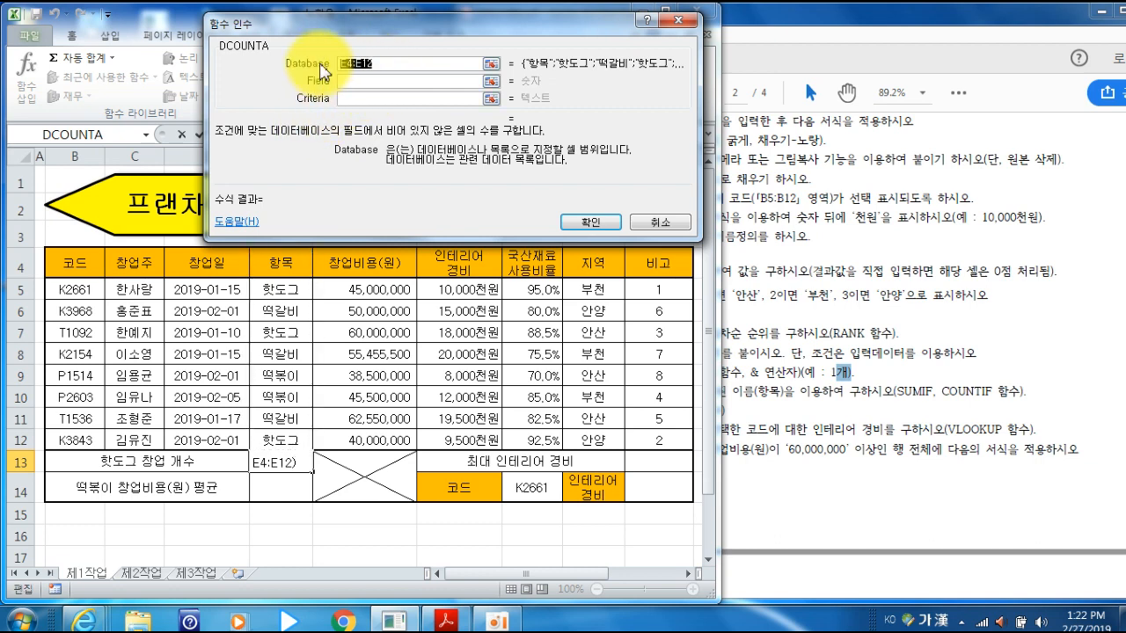
key(BackSpace)
Set the DCOUNTA arguments to Database B4:G12, Field 4 and Criteria E4:E5, and accept the function.
click(86, 262)
drag(86, 262, 455, 431)
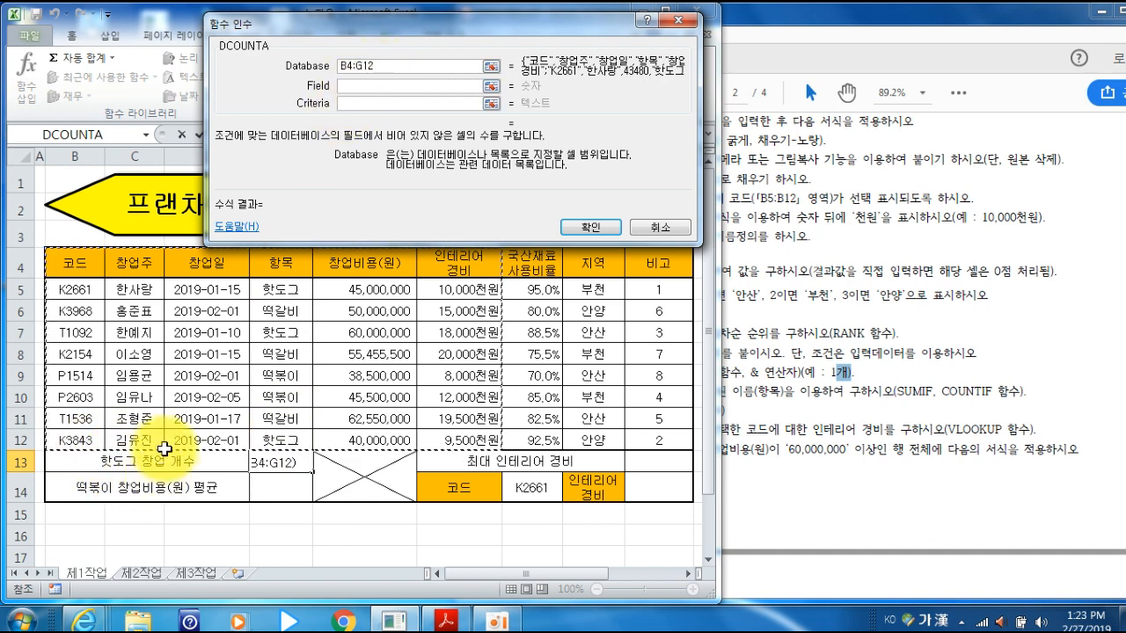
click(356, 87)
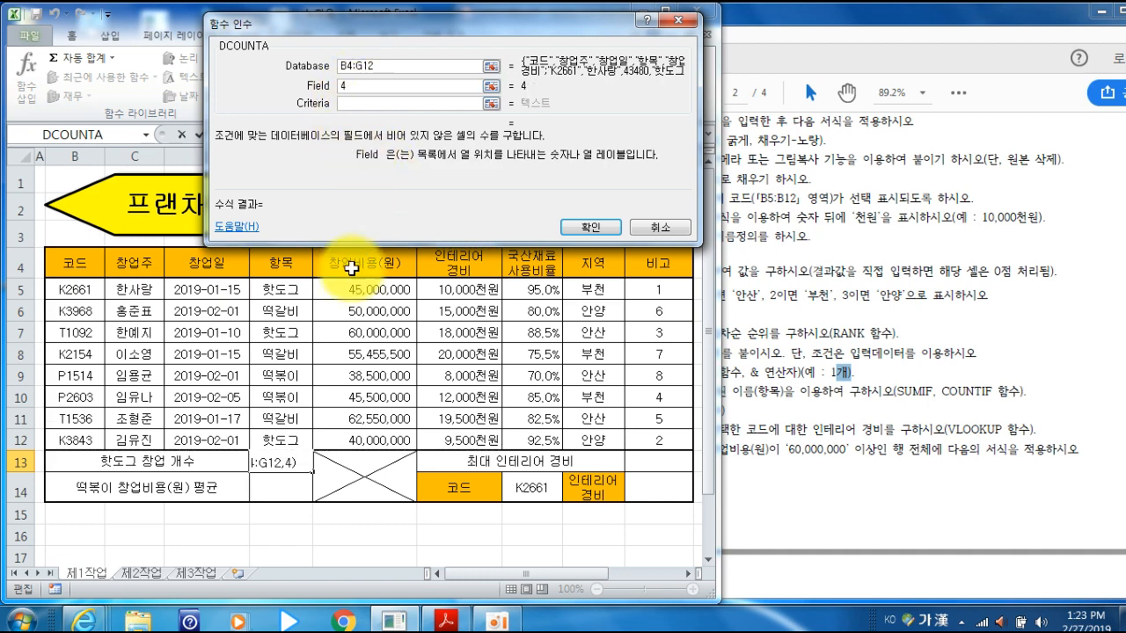
click(354, 103)
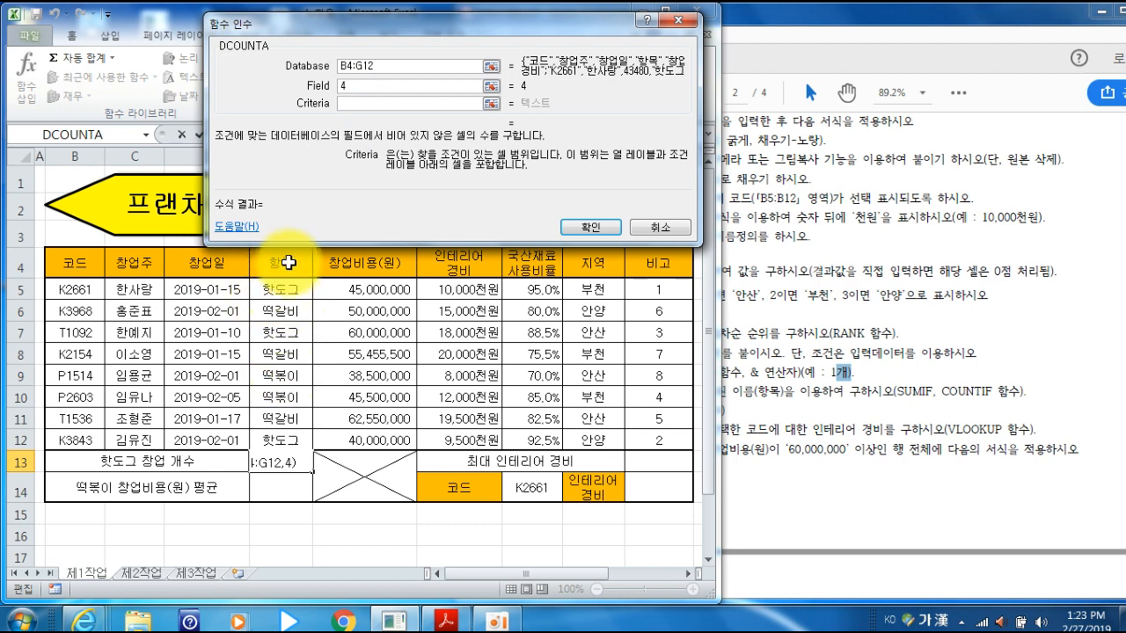
drag(287, 262, 287, 289)
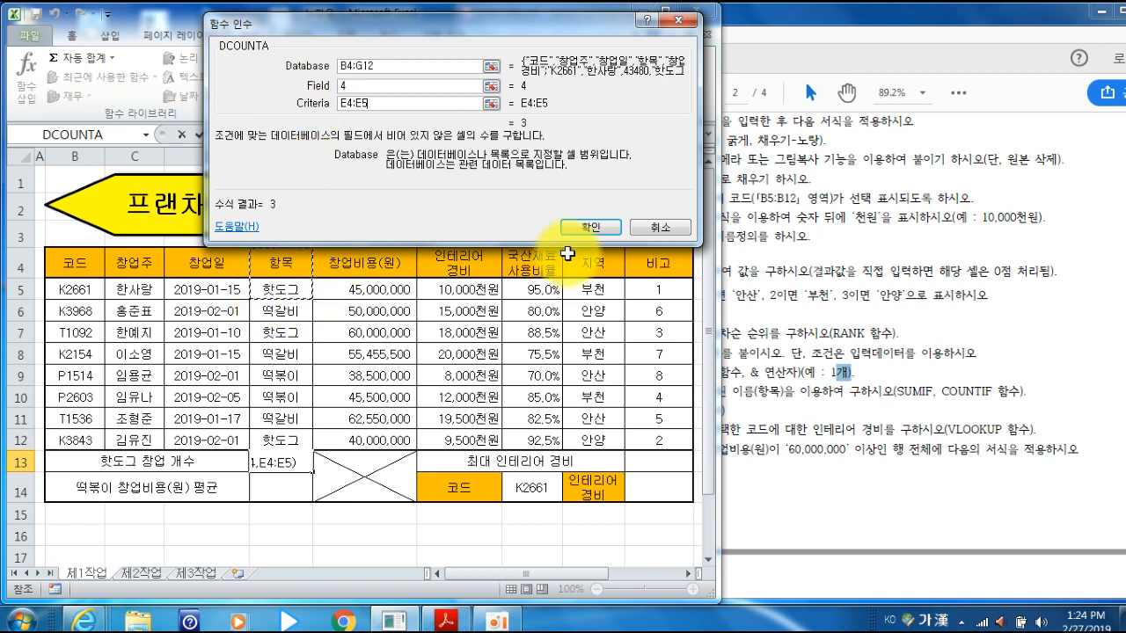
click(591, 226)
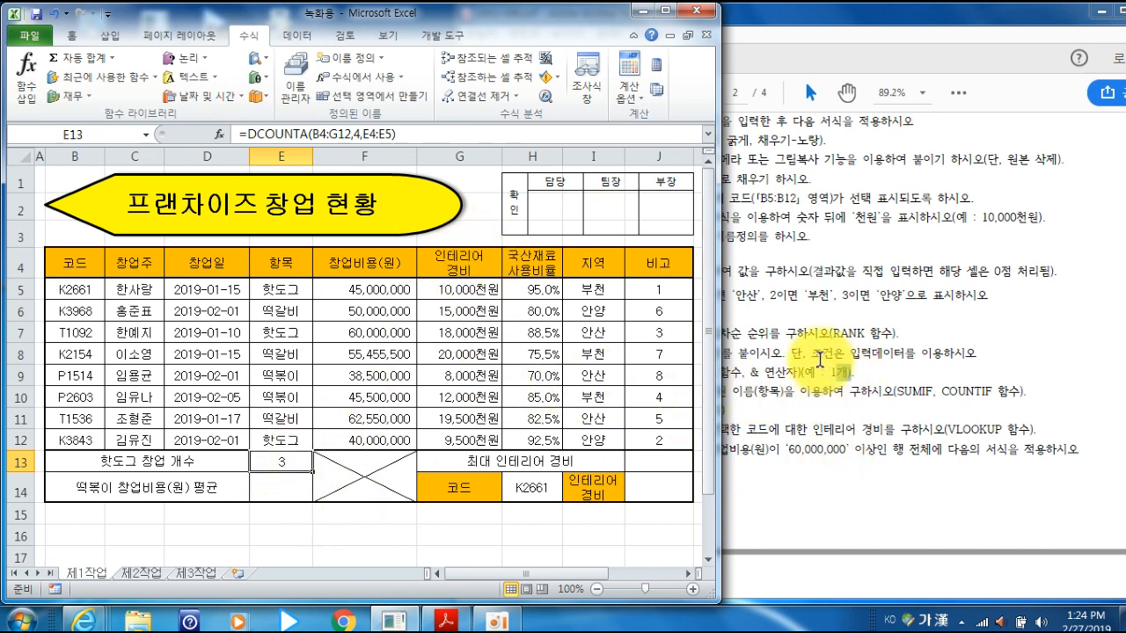
Append &"개" to the DCOUNTA formula in E13.
click(412, 135)
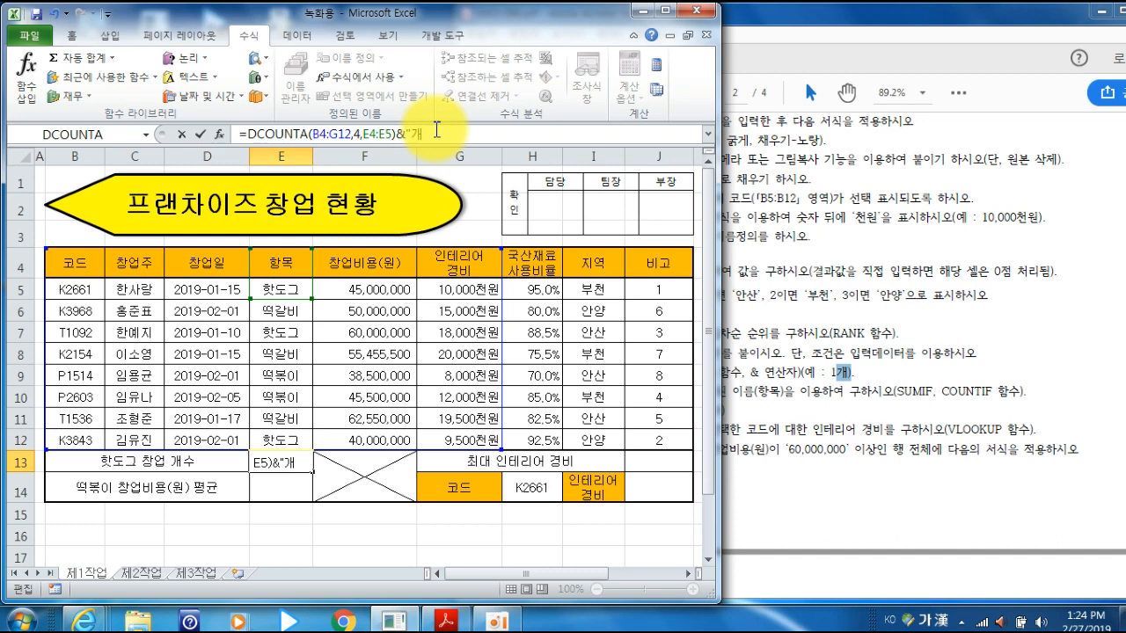
key(Return)
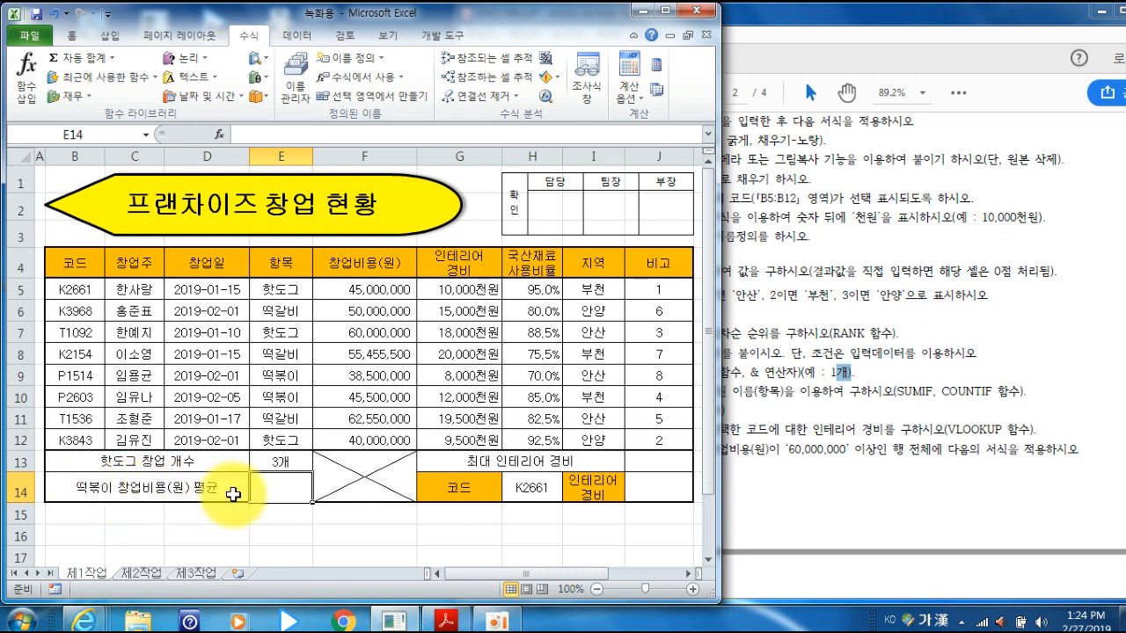
Read requirement (4) in the exam PDF and examine the 항목 and 창업비용(원) cells of the two 떡볶이 rows.
click(774, 397)
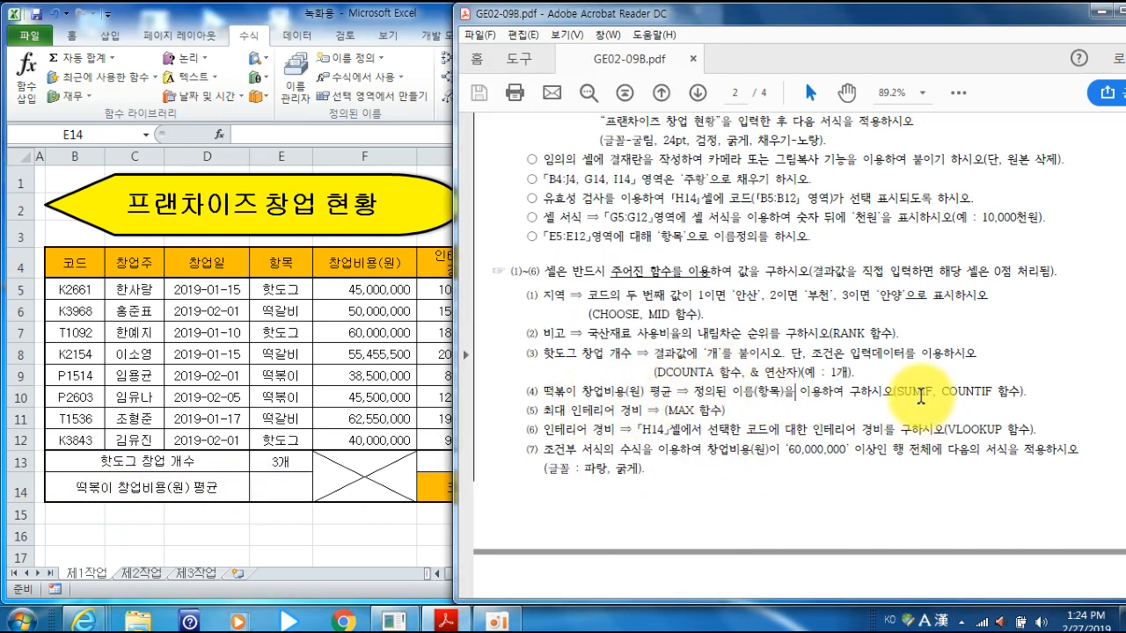
drag(894, 393, 989, 395)
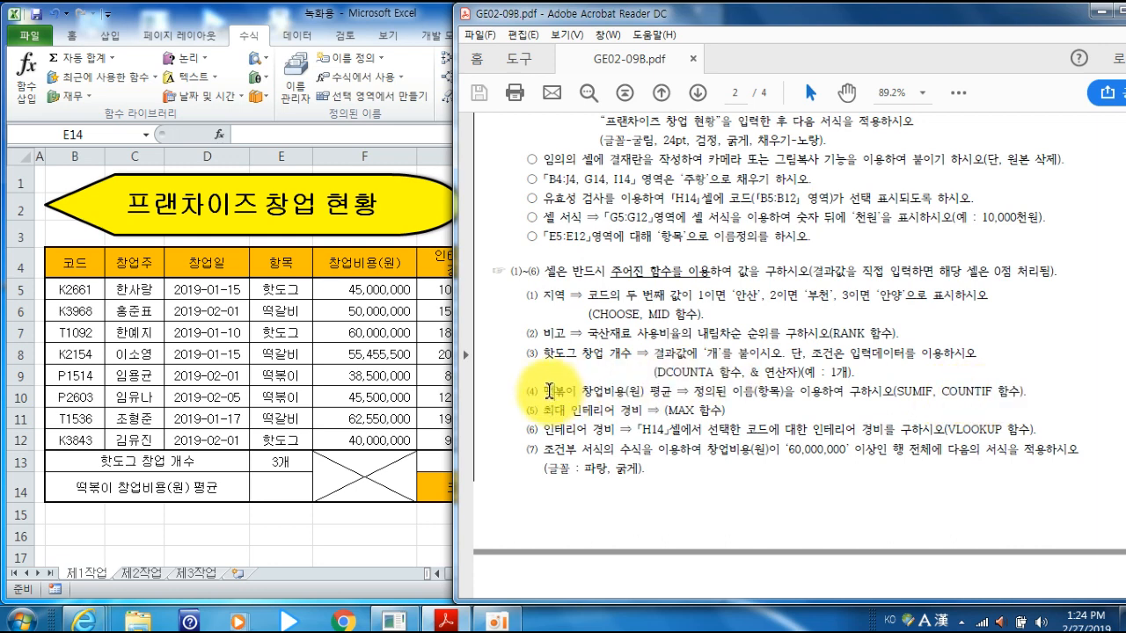
drag(545, 390, 671, 388)
click(666, 392)
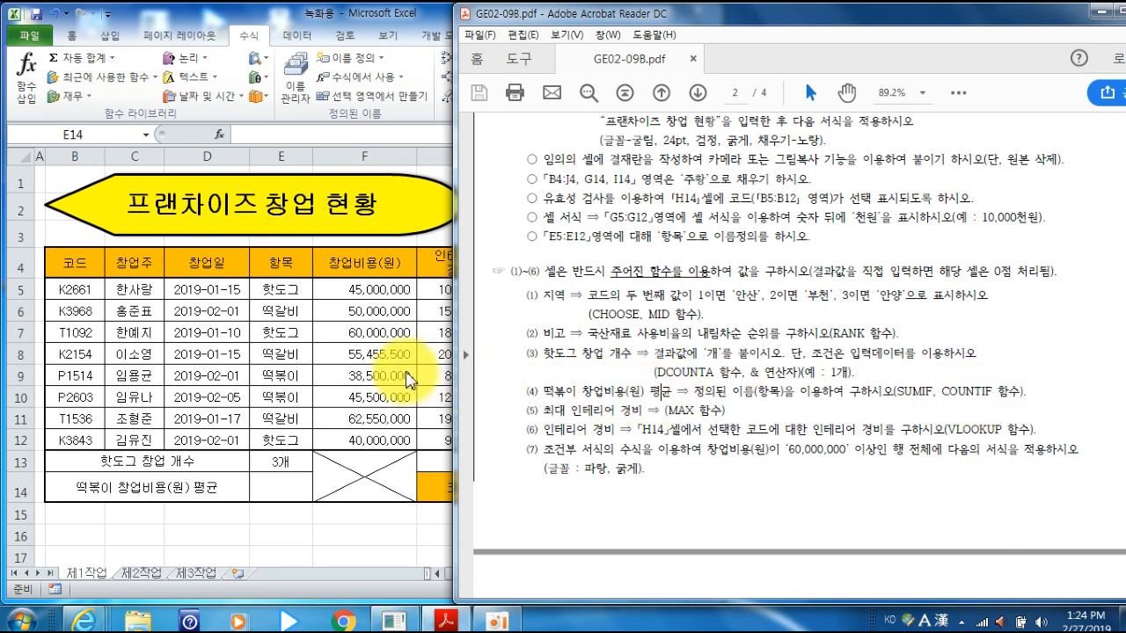
click(301, 322)
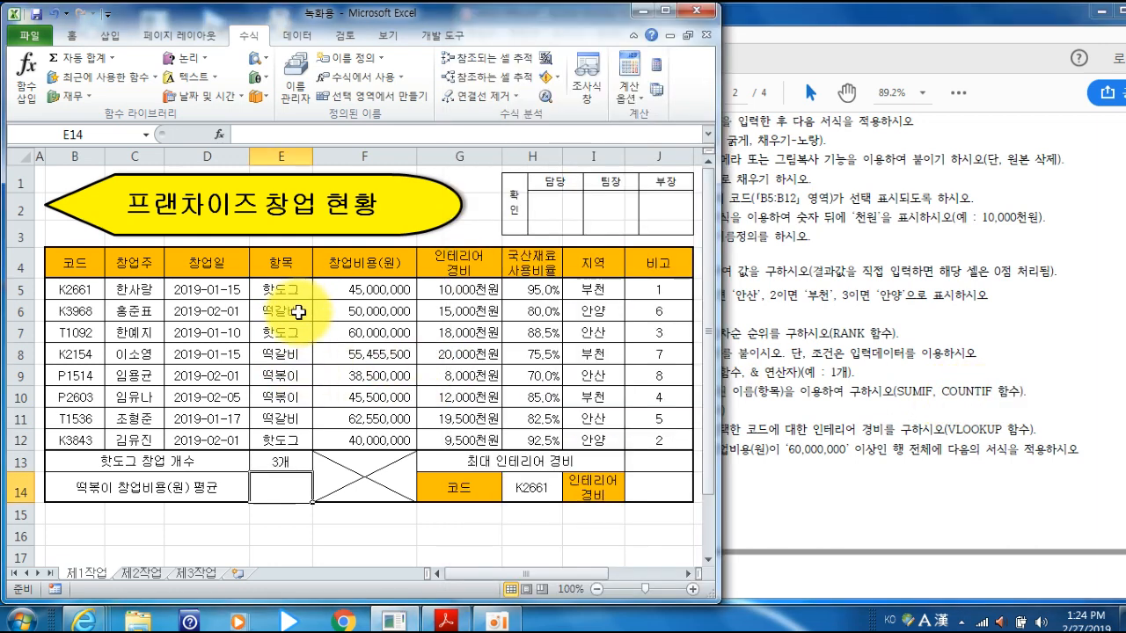
click(296, 371)
click(294, 395)
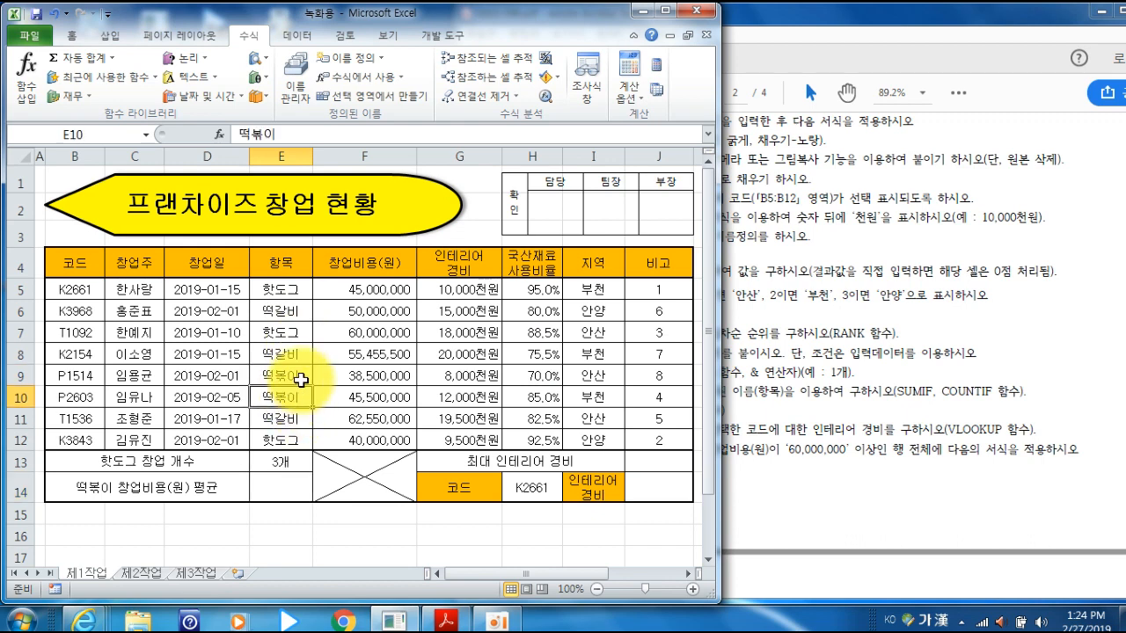
click(295, 390)
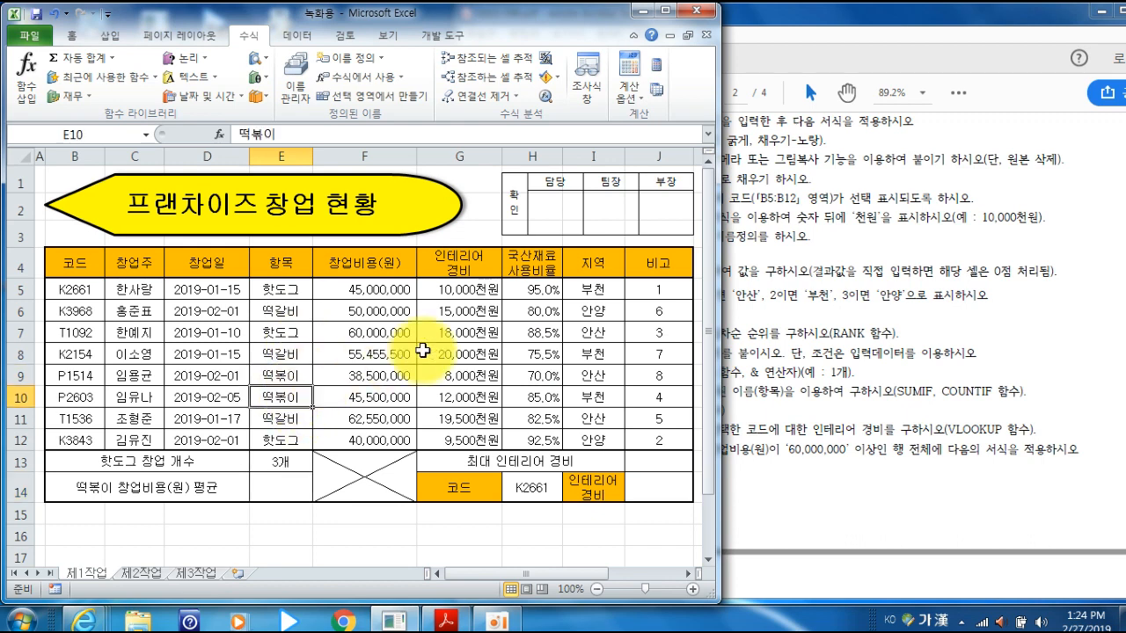
click(333, 378)
click(343, 394)
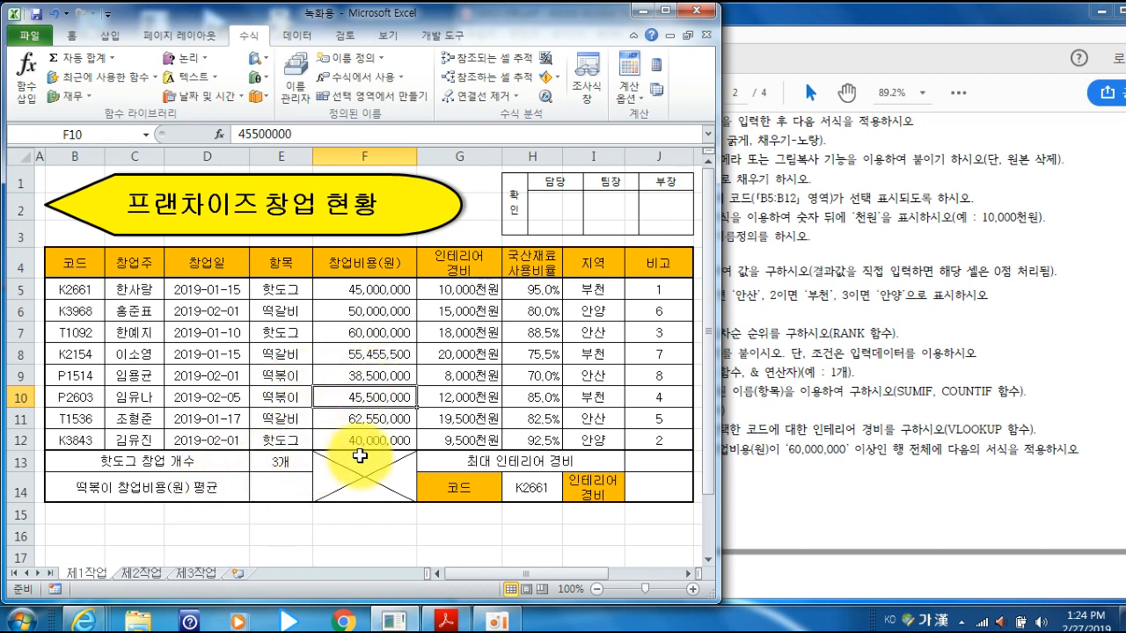
Review in the exam PDF how the 떡볶이 창업비용(원) 평균 is to use the defined name 항목 with SUMIF and COUNTIF.
click(790, 384)
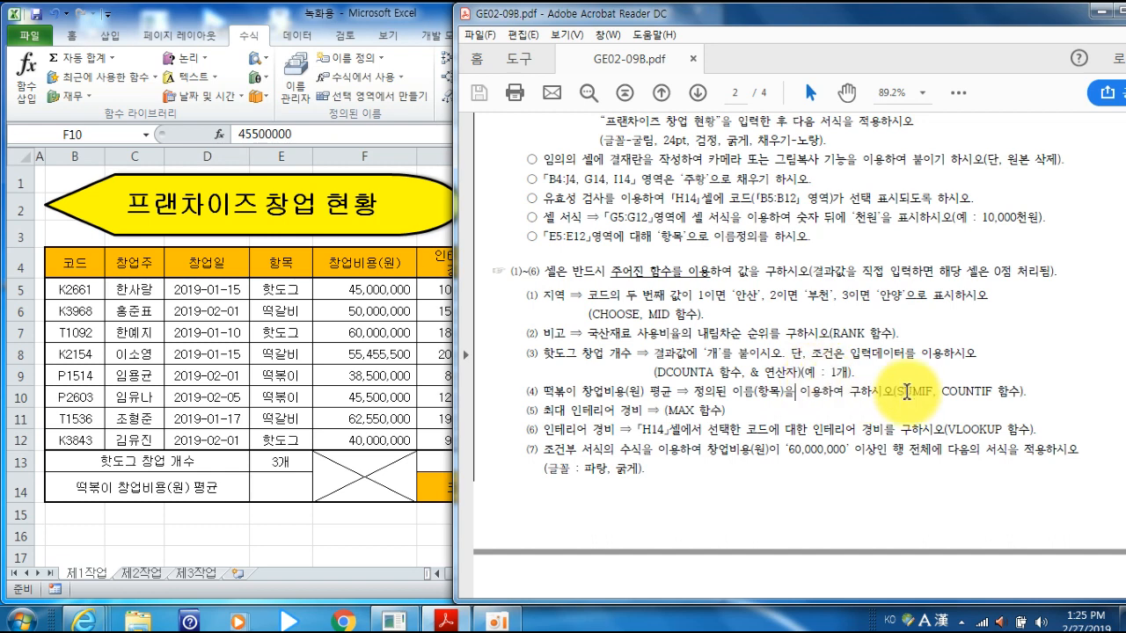
drag(896, 392, 984, 392)
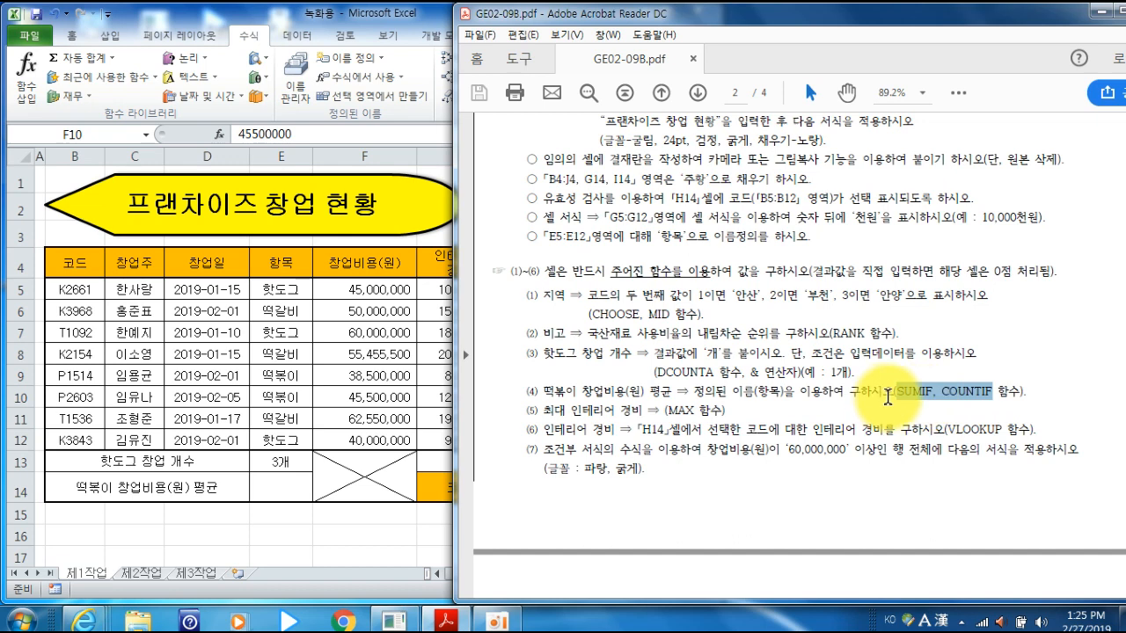
click(924, 397)
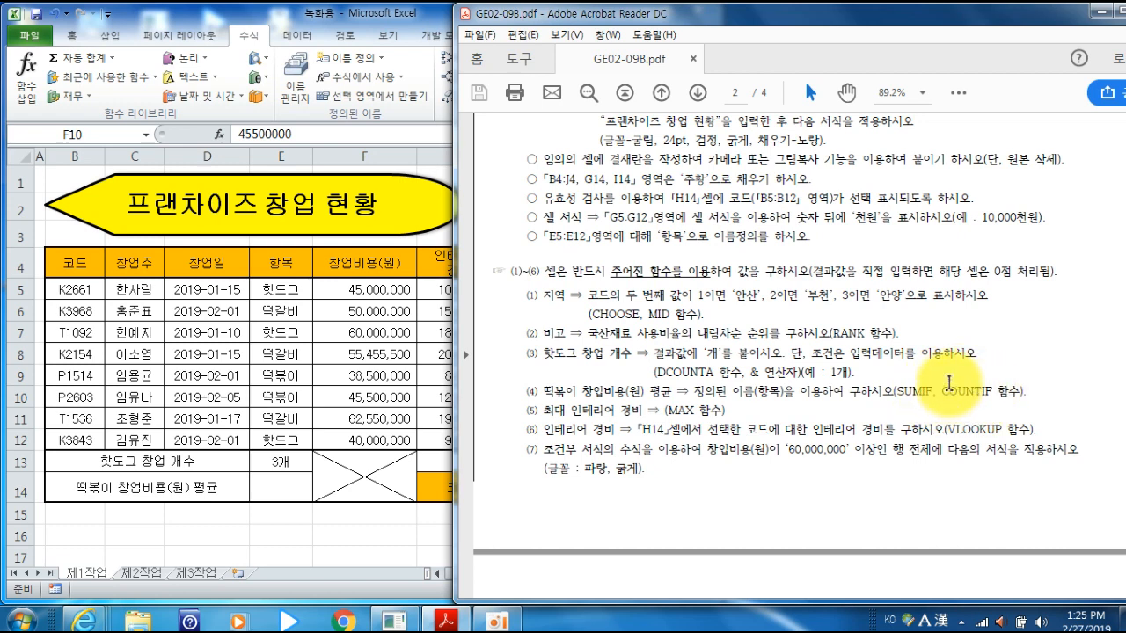
double_click(670, 390)
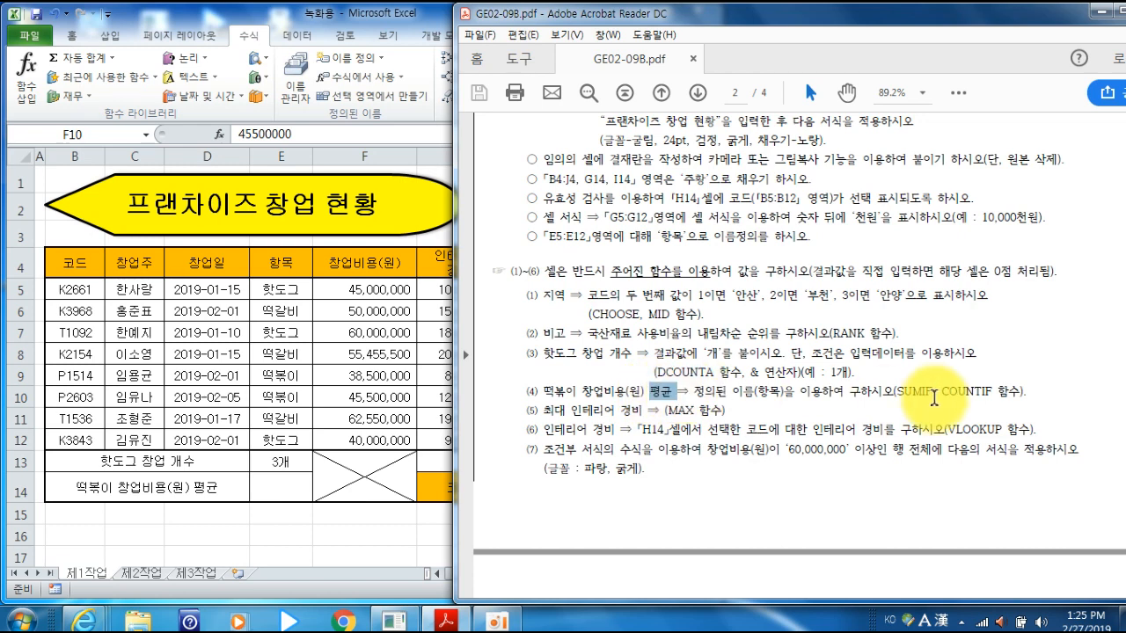
drag(899, 392, 986, 393)
click(986, 394)
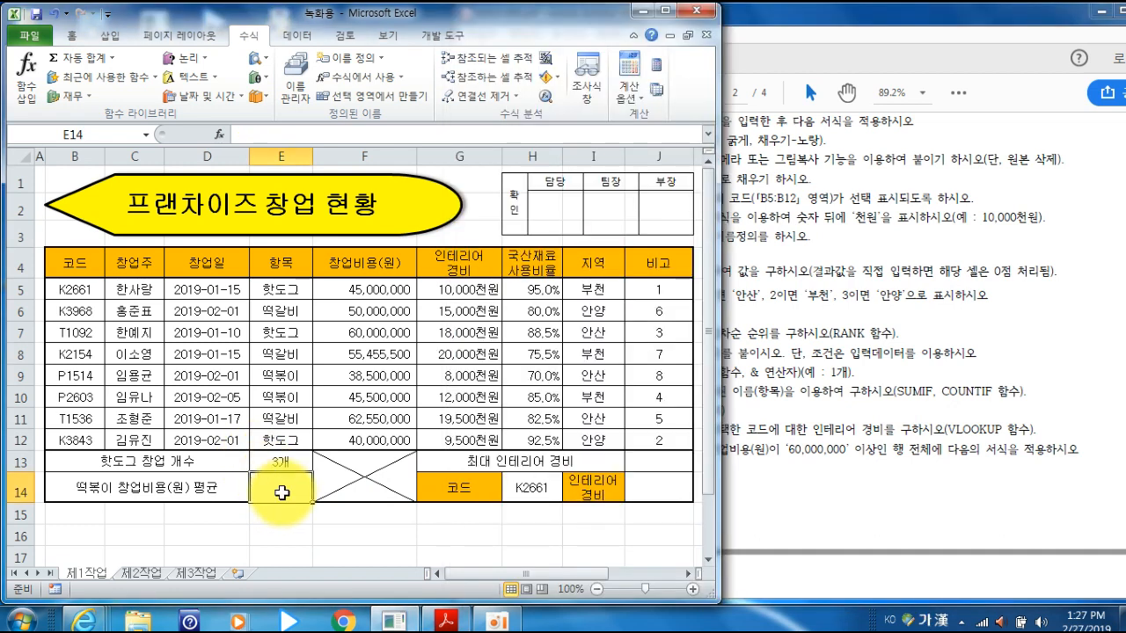
Insert a SUMIF function in E14 with Range 항목, Criteria "떡볶이" and Sum_range F5:F12, and accept it.
click(261, 80)
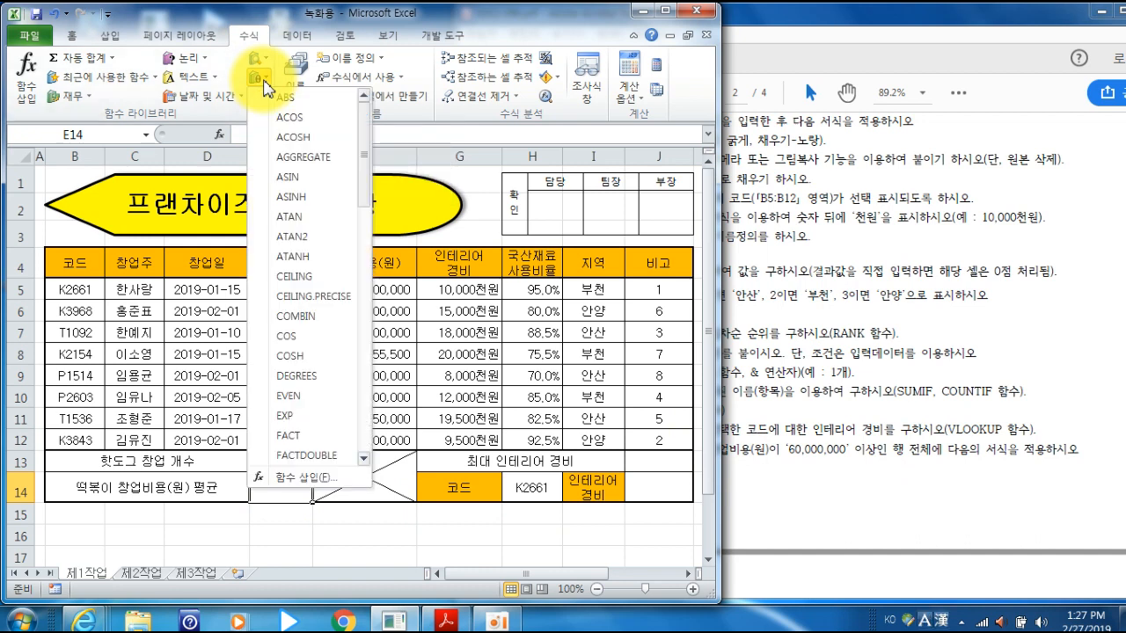
scroll(352, 193, down, 9)
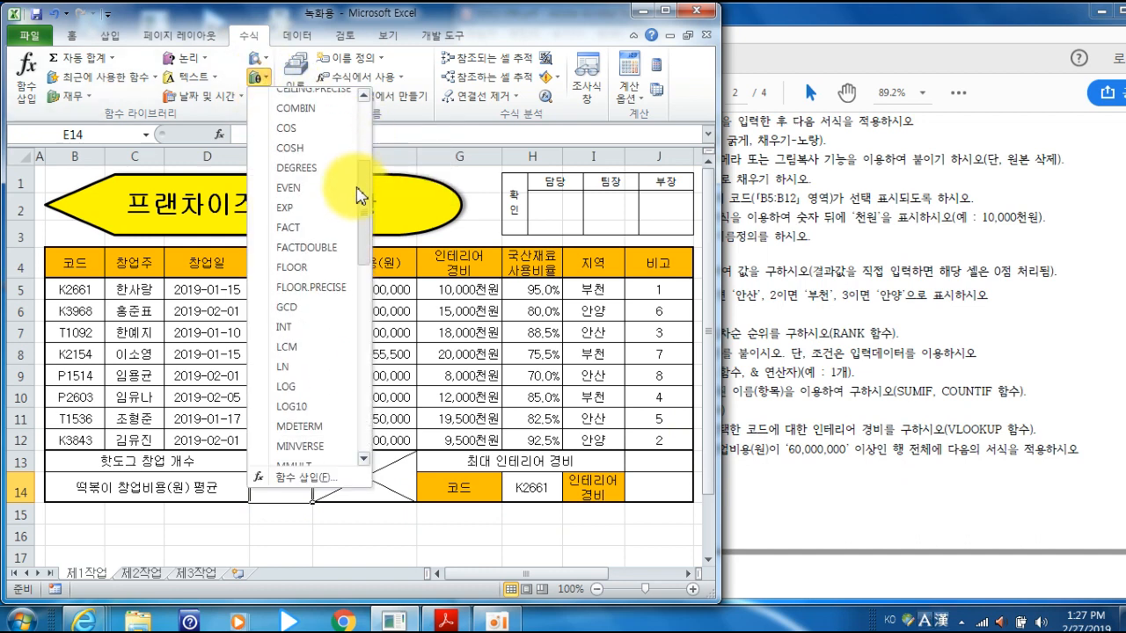
scroll(353, 286, down, 3)
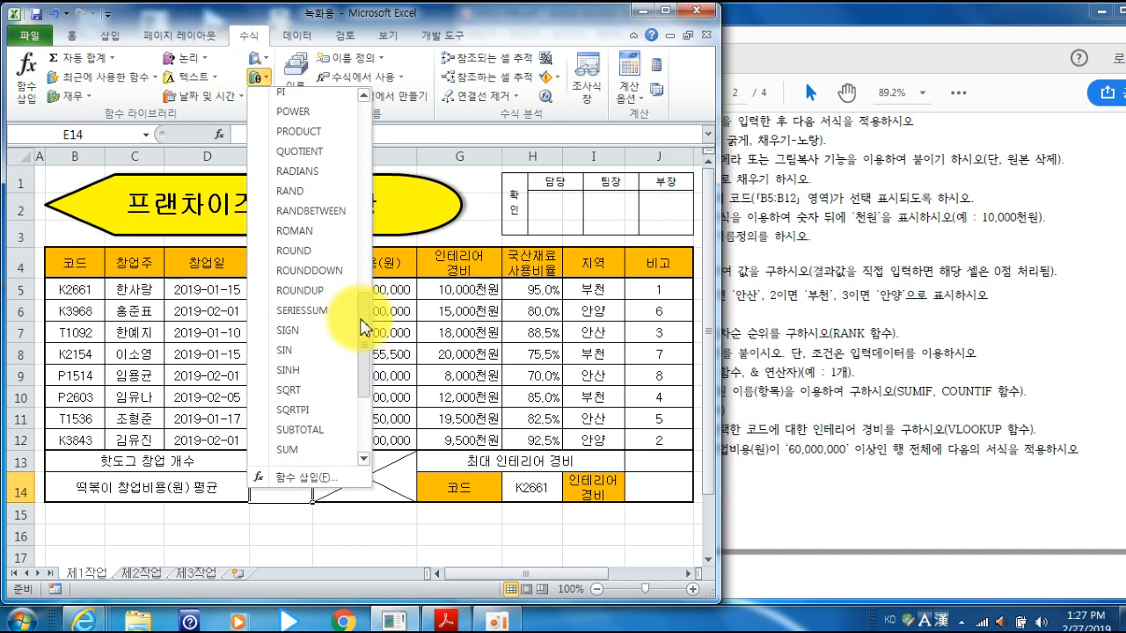
click(299, 451)
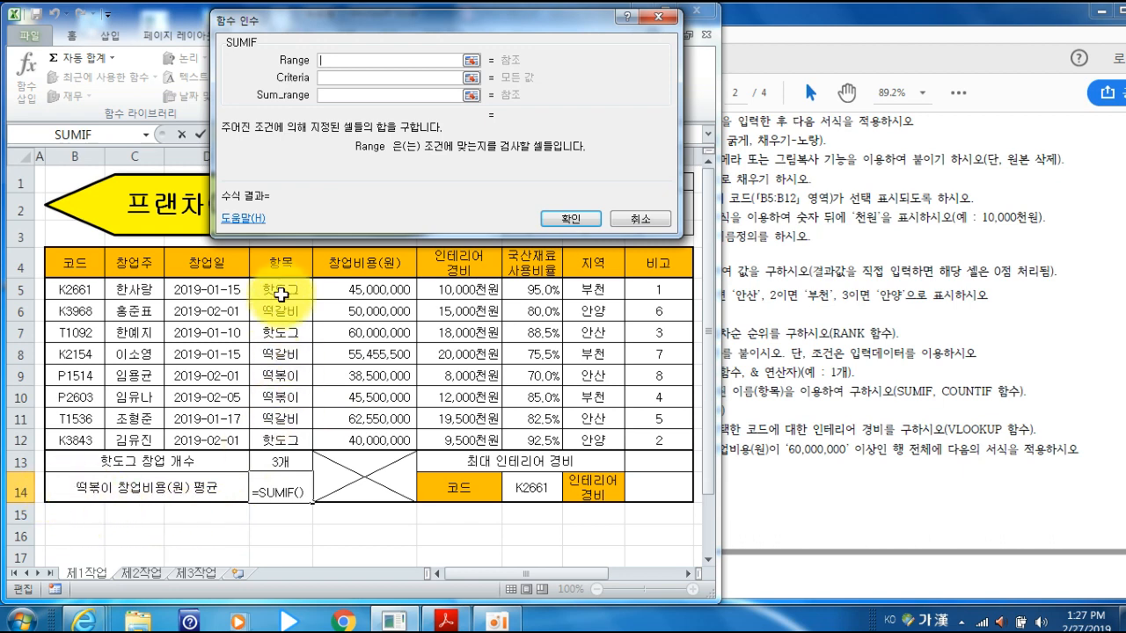
drag(287, 290, 283, 438)
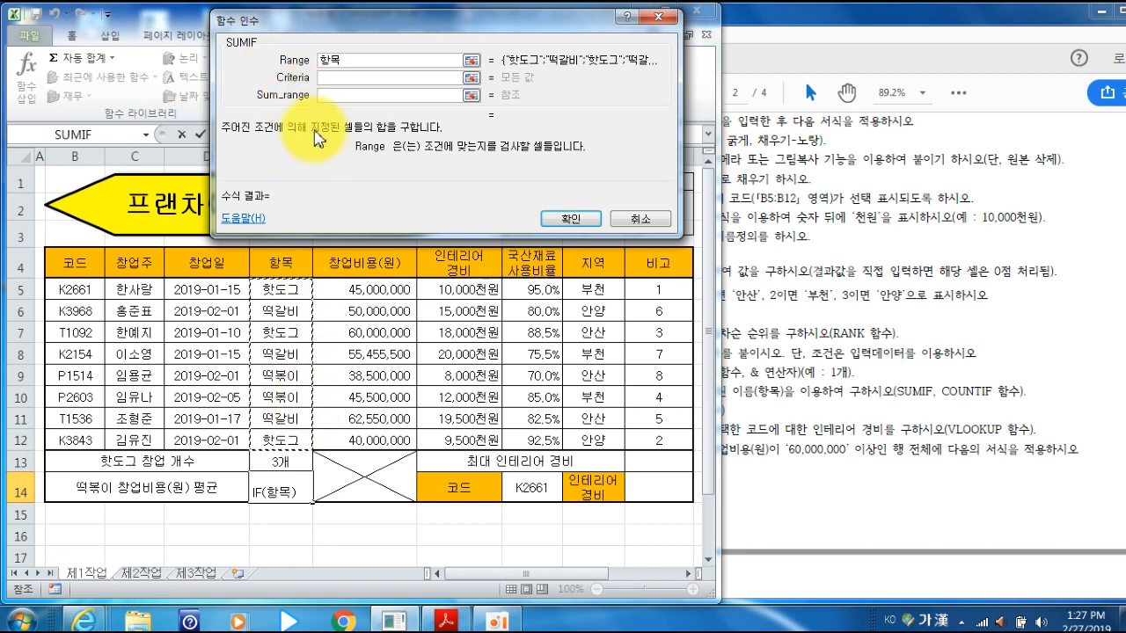
click(330, 79)
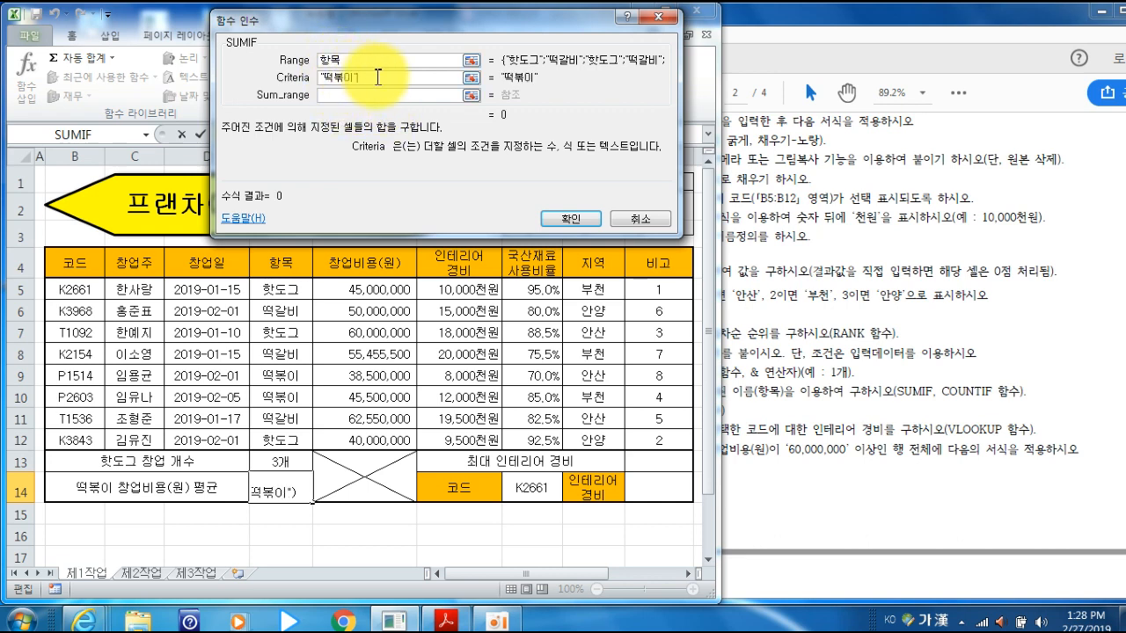
click(319, 97)
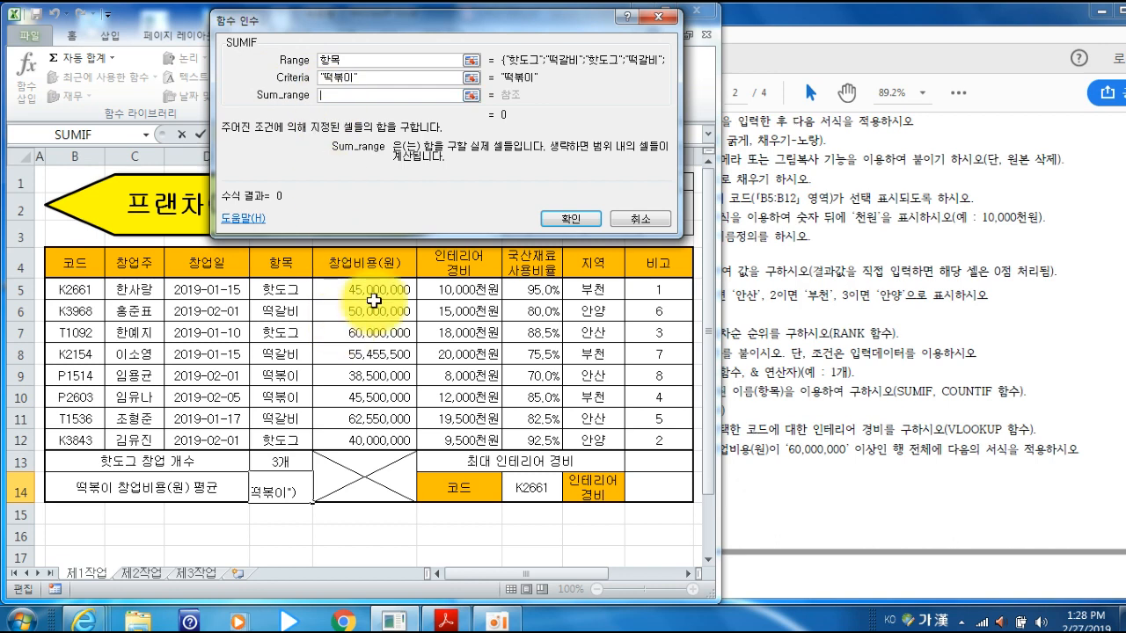
drag(367, 290, 367, 440)
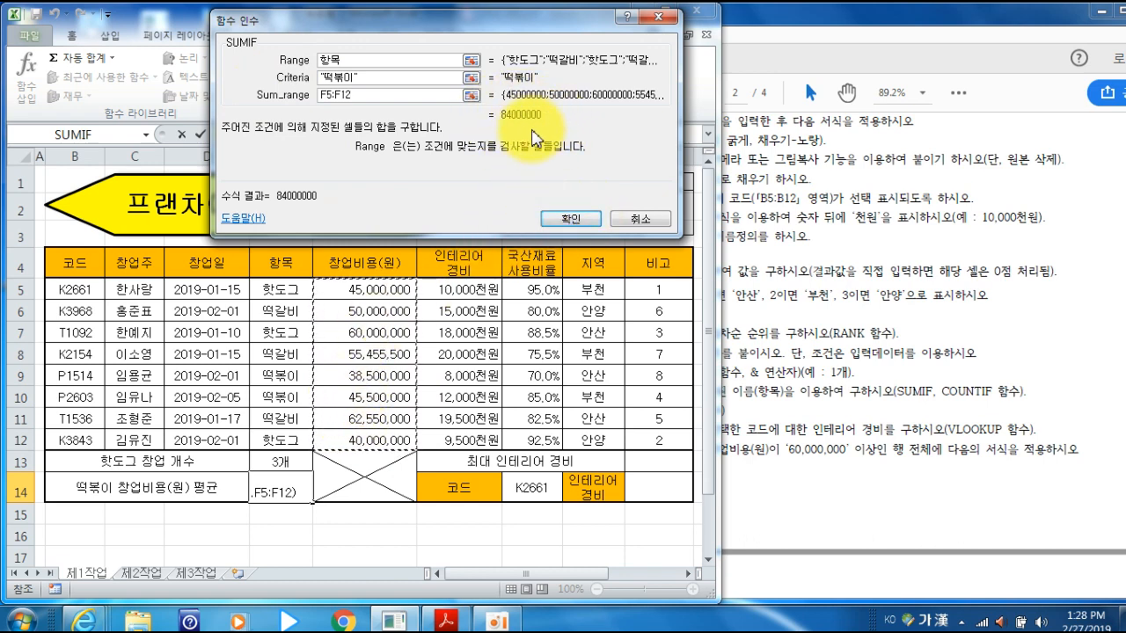
click(570, 218)
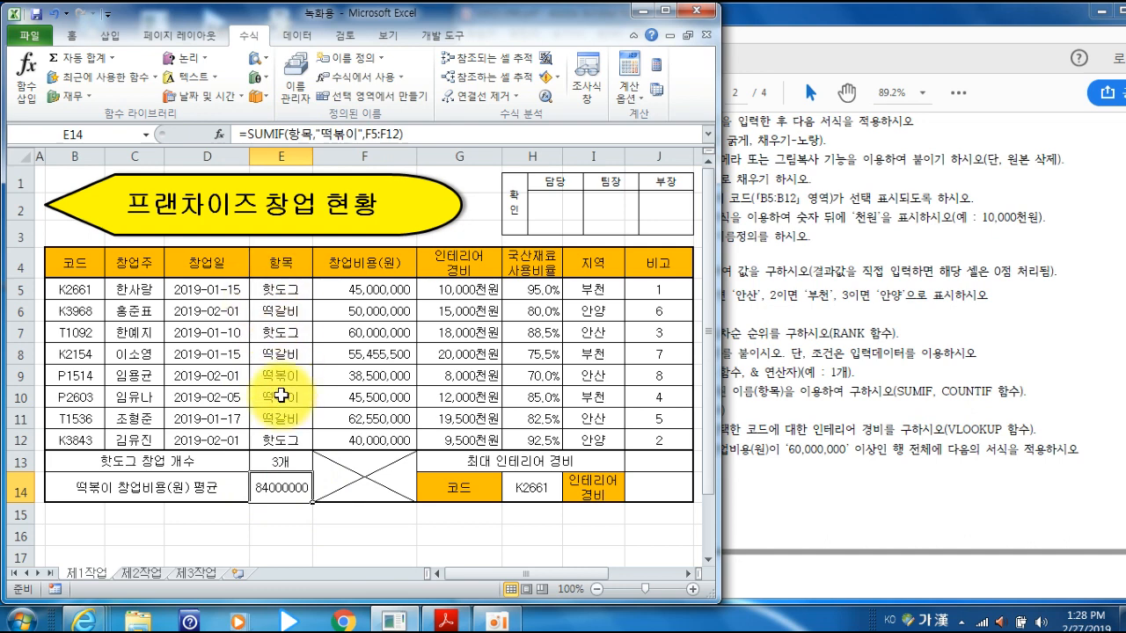
Extend the E14 formula with a division by COUNTIF, using Range 항목 and Criteria "떡볶이", and accept it.
click(431, 134)
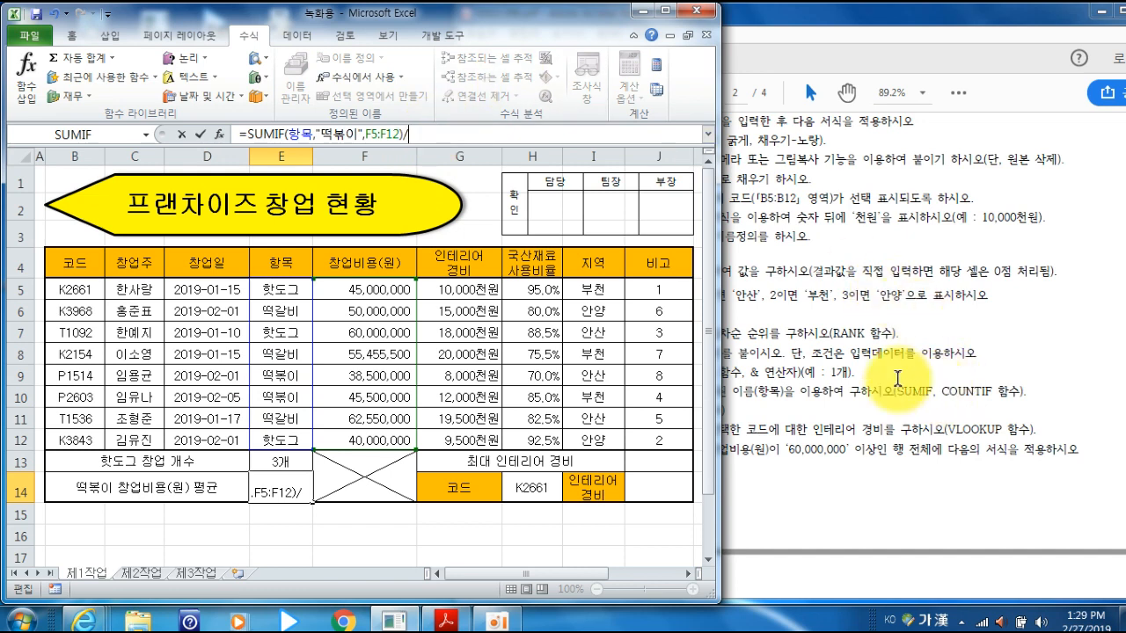
click(263, 97)
mouse_move(298, 127)
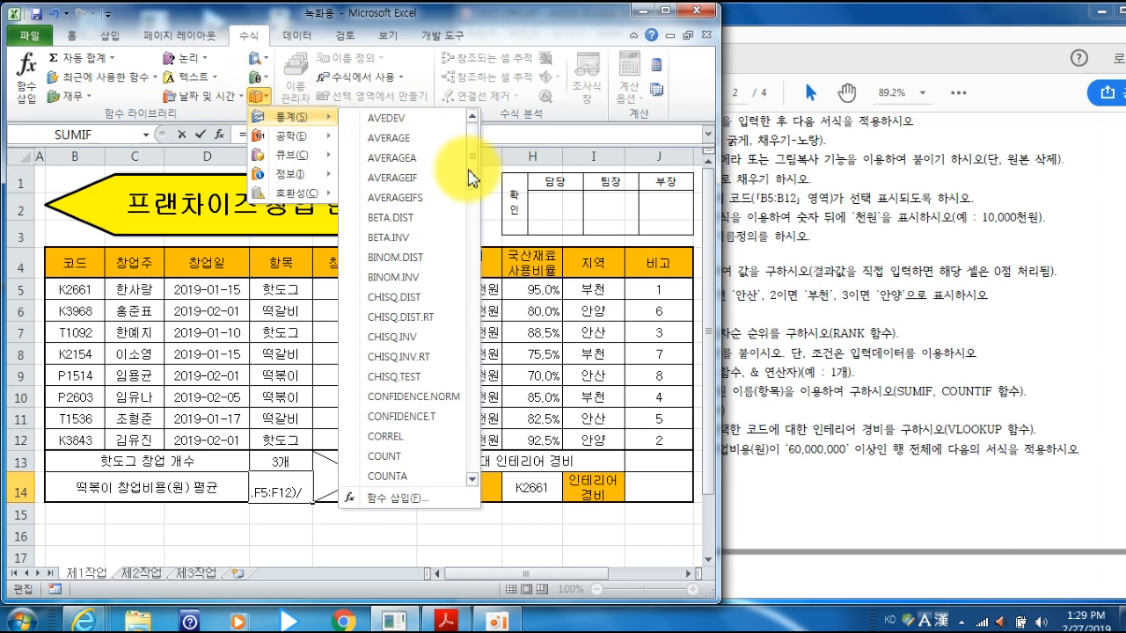
scroll(473, 180, down, 2)
scroll(473, 185, down, 2)
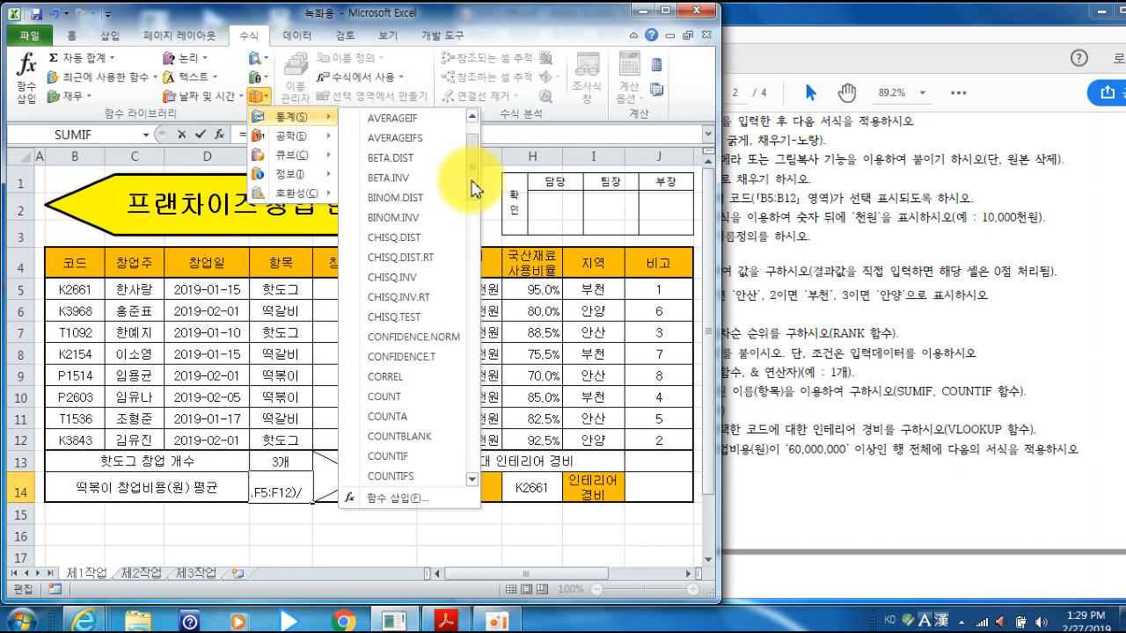
click(397, 428)
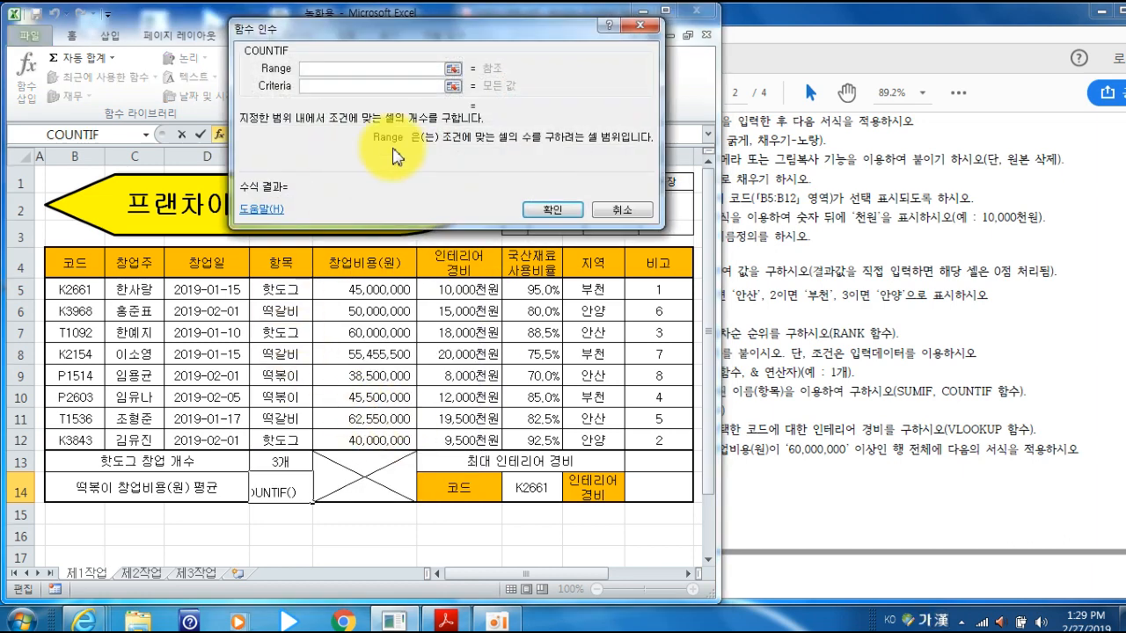
drag(381, 36, 197, 14)
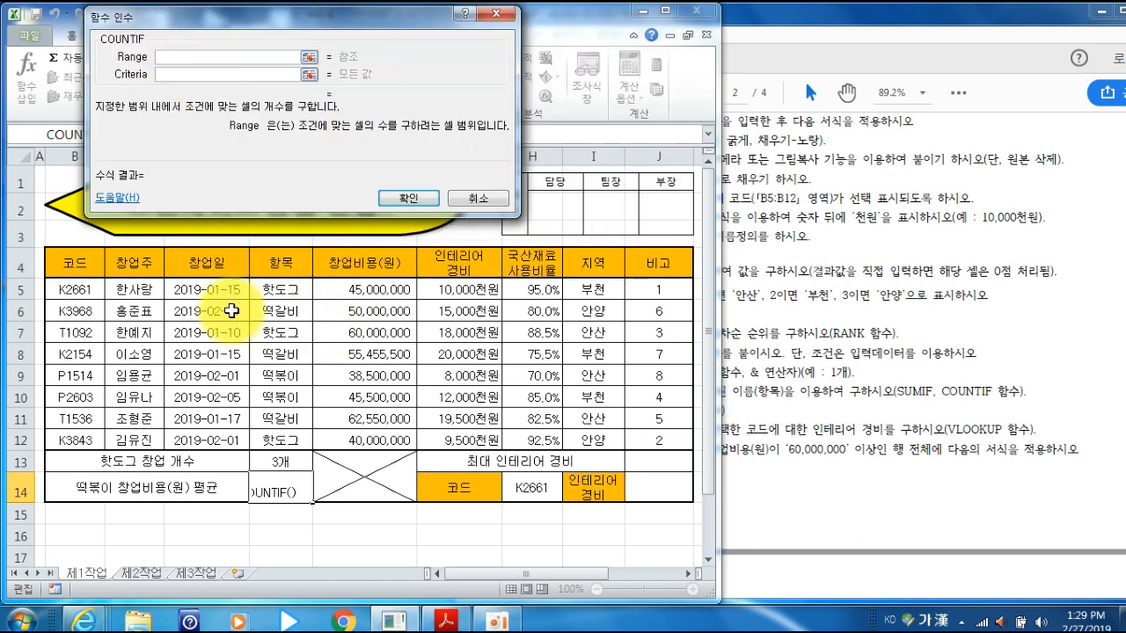
drag(279, 290, 269, 438)
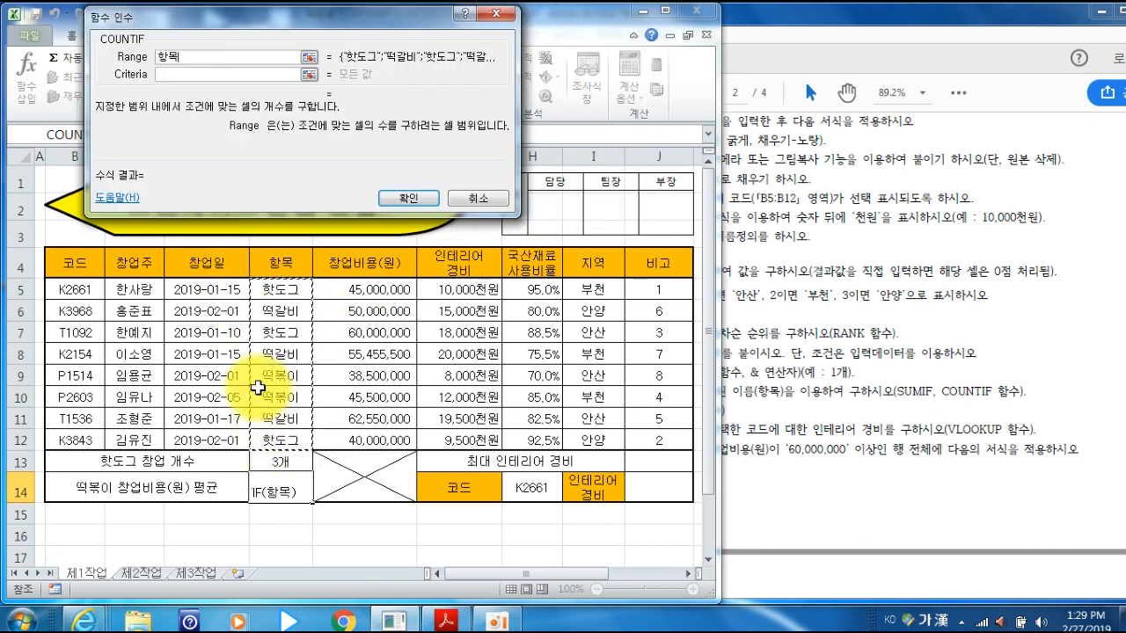
click(178, 73)
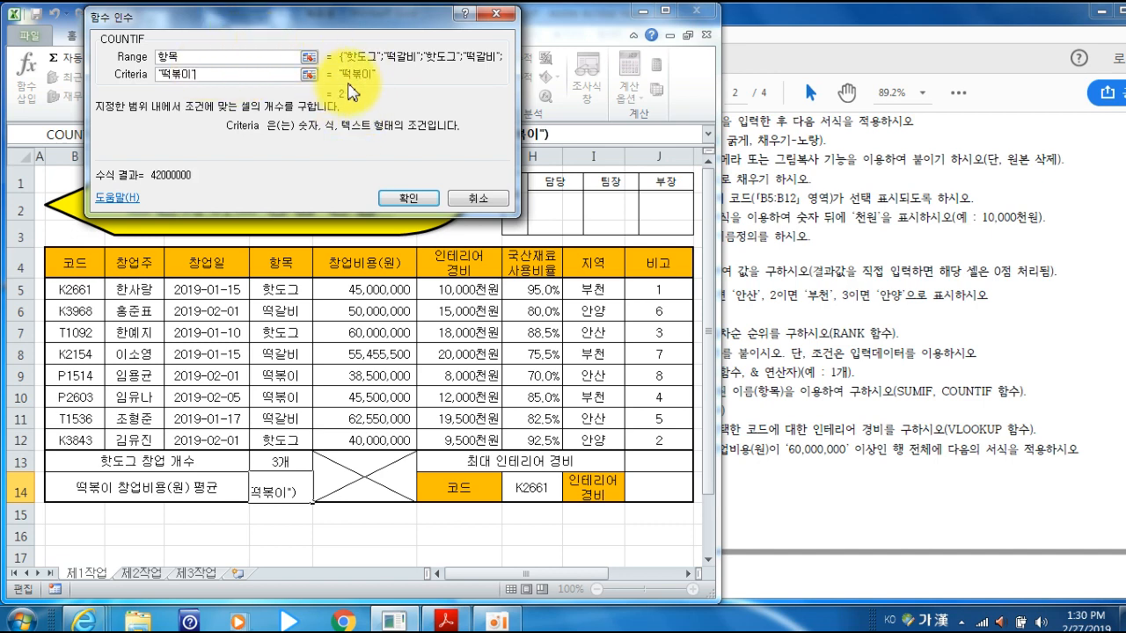
click(407, 201)
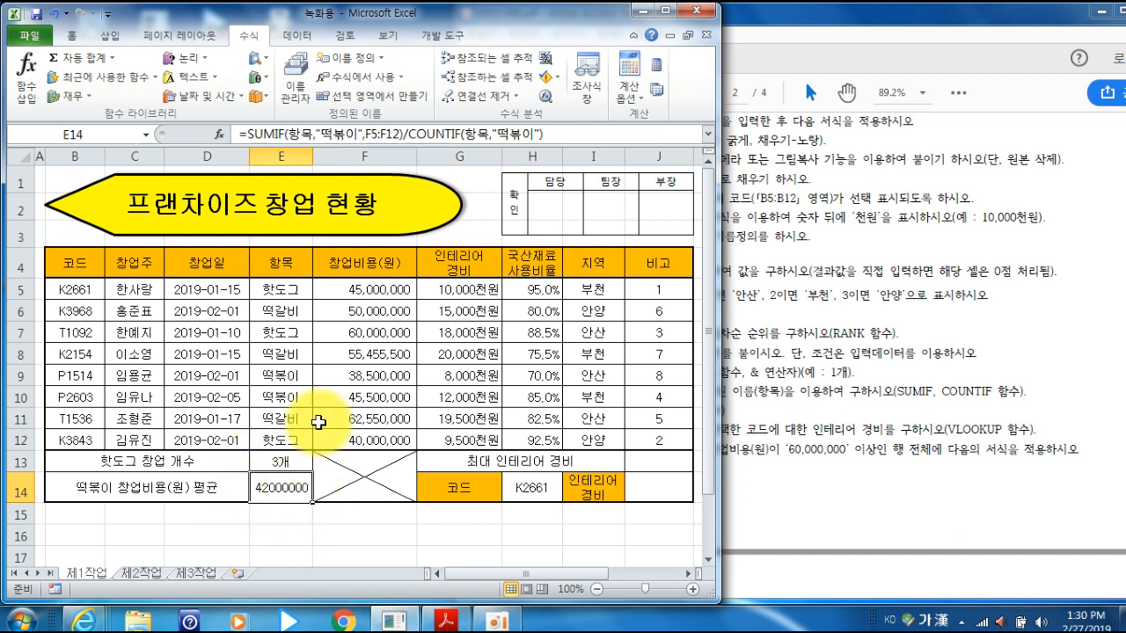
Widen column E slightly and format the 떡볶이 창업비용(원) 평균 in E14 with thousands separators.
drag(311, 156, 324, 155)
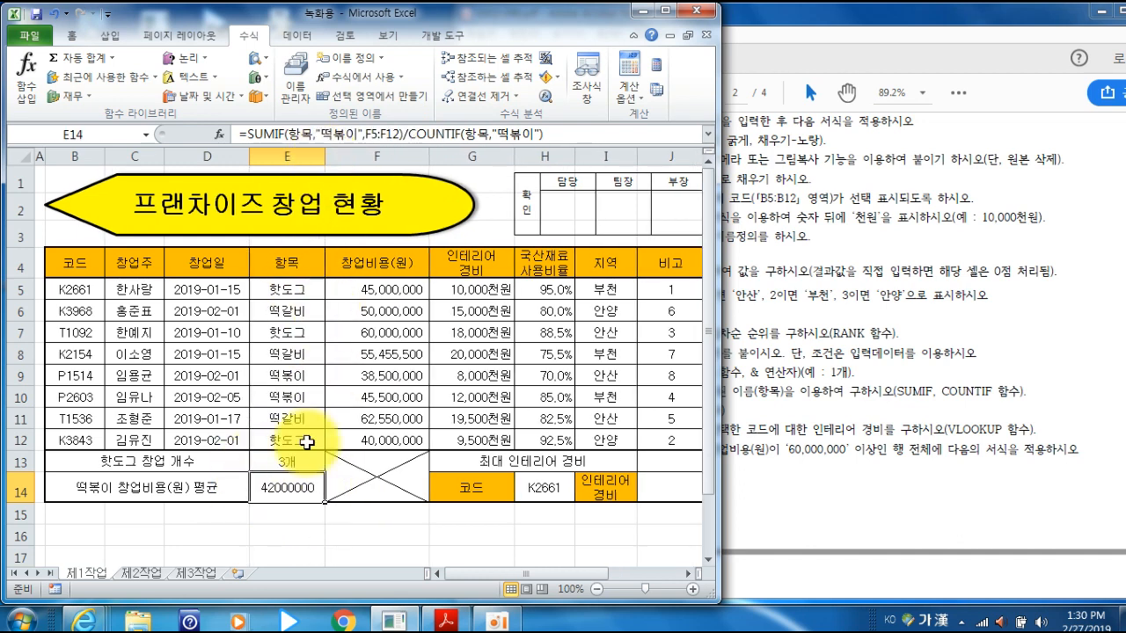
click(72, 35)
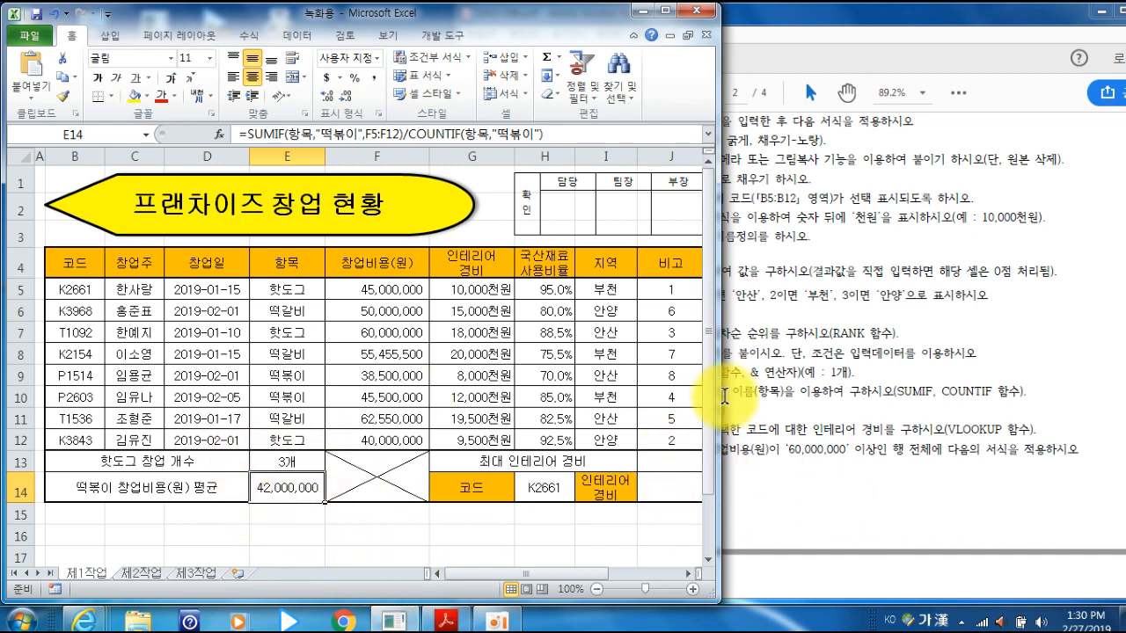
Widen the Excel window to fit column J and read requirement (5) on 최대 인테리어 경비 in the exam PDF.
drag(716, 400, 795, 400)
click(858, 396)
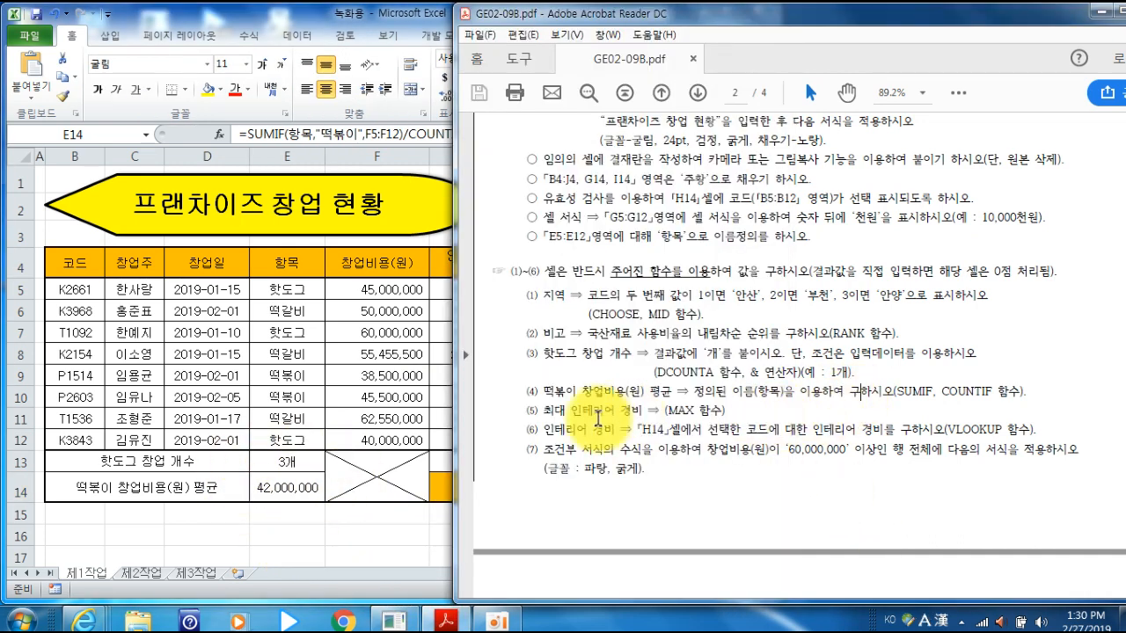
drag(543, 411, 747, 409)
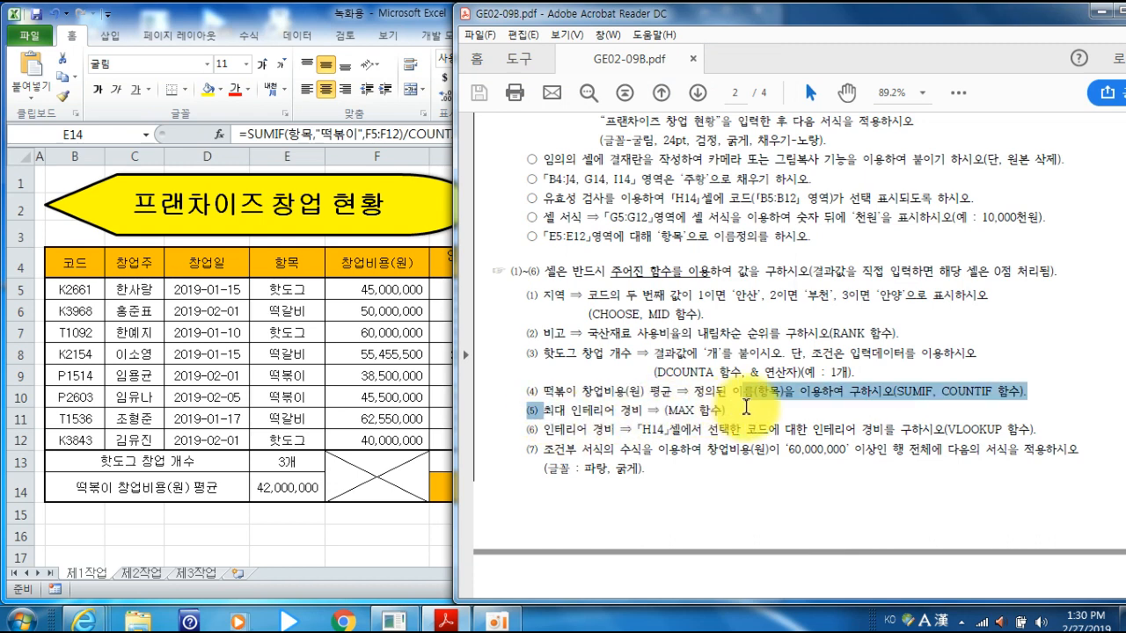
click(695, 417)
click(402, 533)
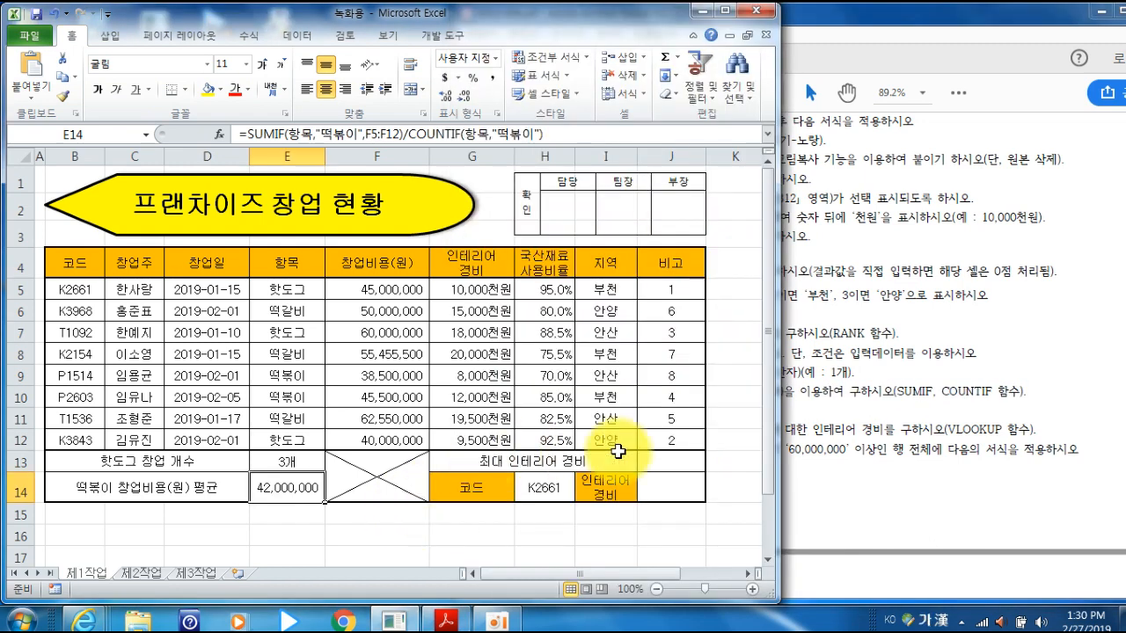
Insert a MAX function in J13 for 최대 인테리어 경비 with Number1 set to G5:G12, and accept it.
click(662, 459)
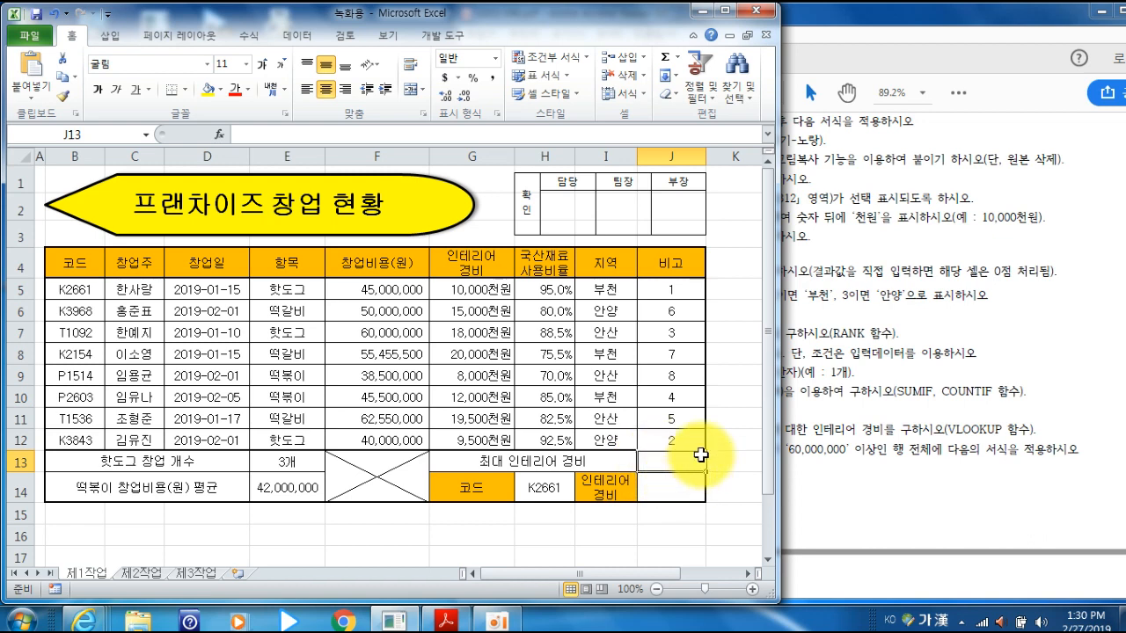
click(247, 37)
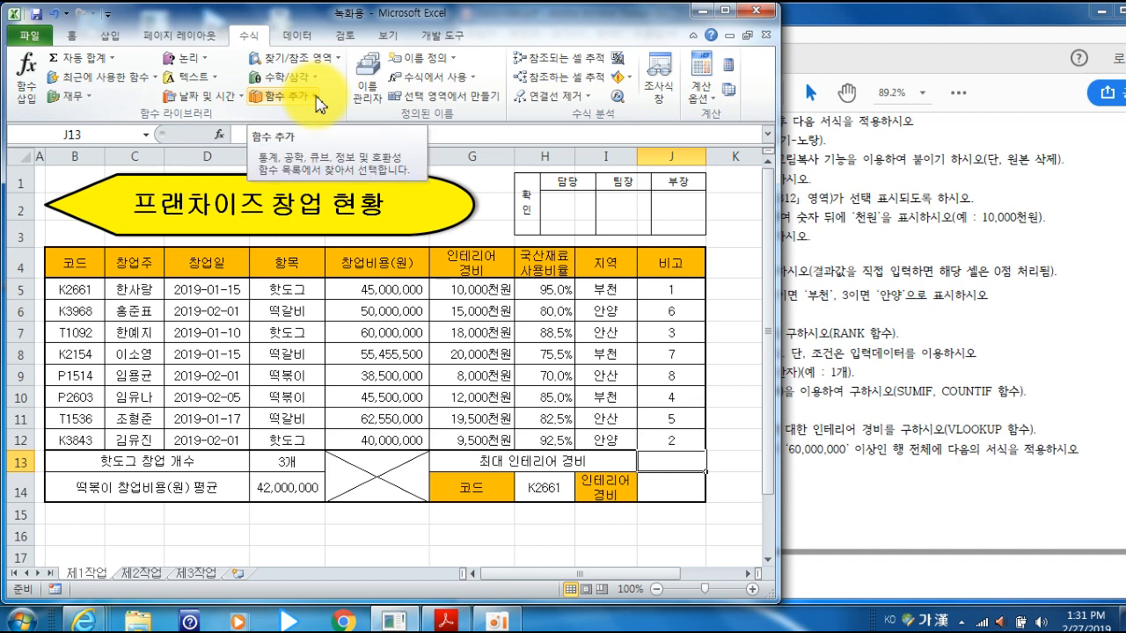
click(315, 96)
mouse_move(292, 117)
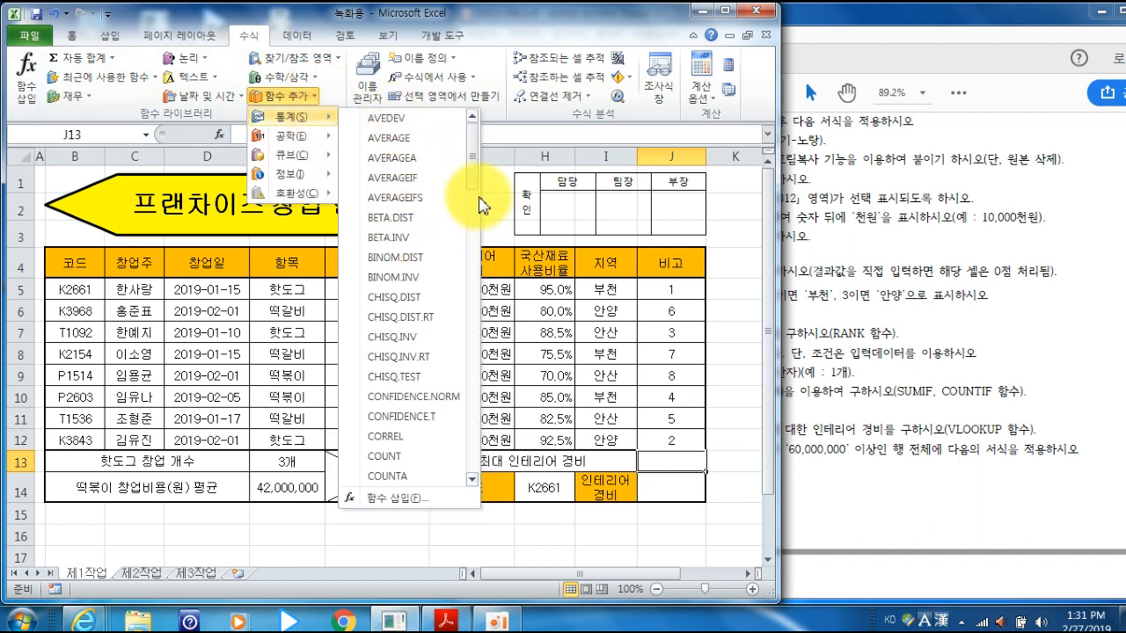
drag(475, 183, 471, 322)
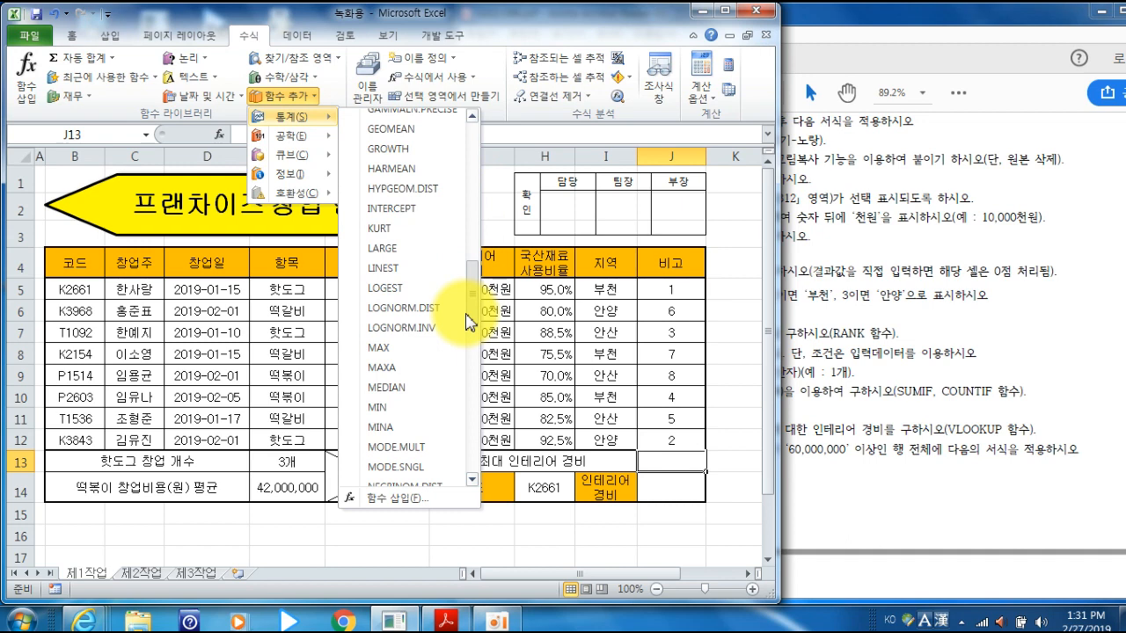
click(381, 350)
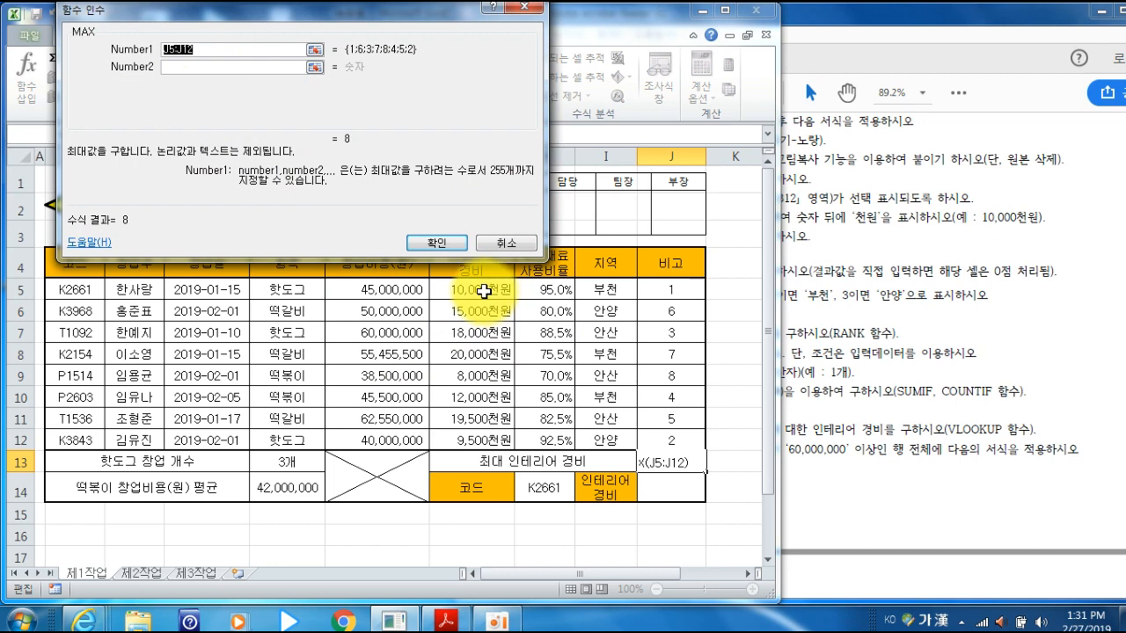
drag(484, 291, 471, 431)
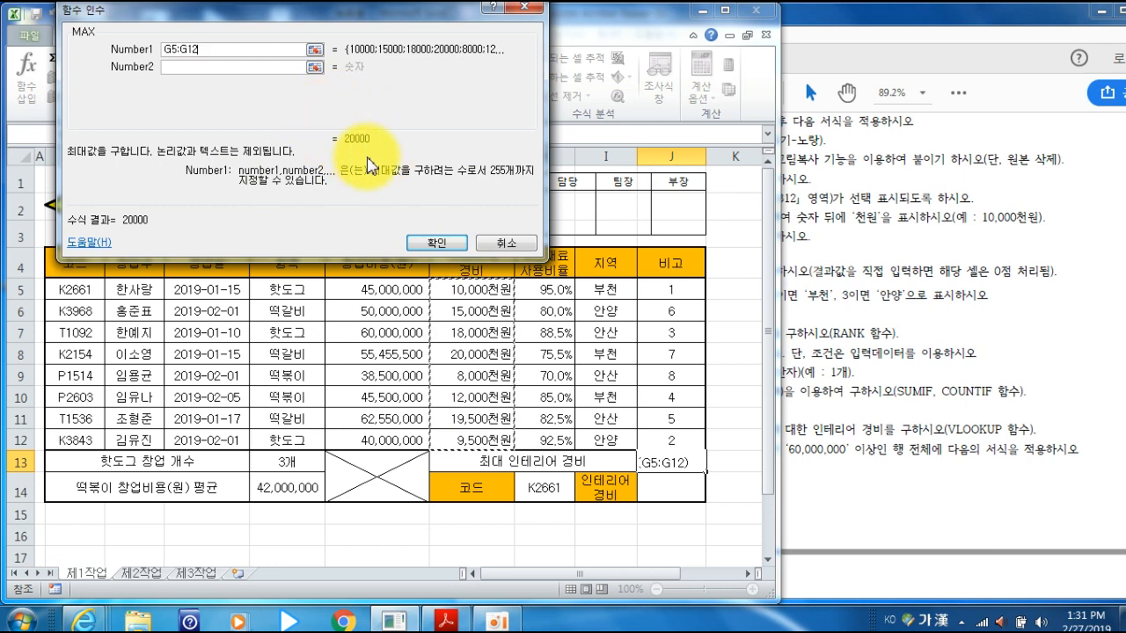
click(436, 243)
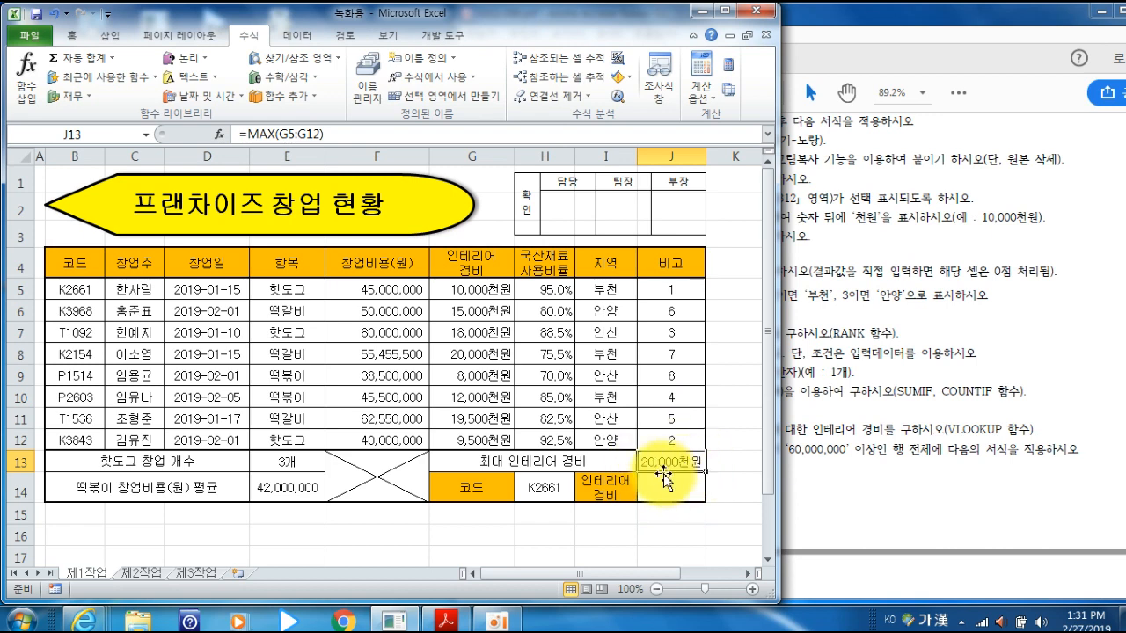
Read requirement (6) in the exam PDF on finding the 인테리어 경비 for the H14 code with VLOOKUP, and return to Excel.
click(882, 391)
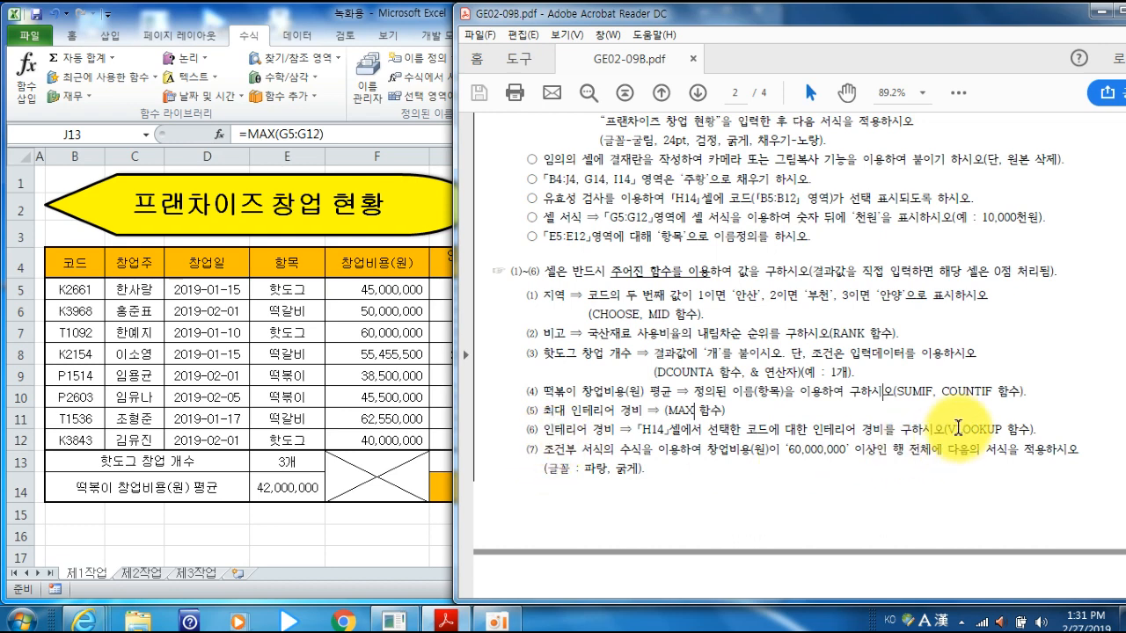
drag(900, 430, 1015, 431)
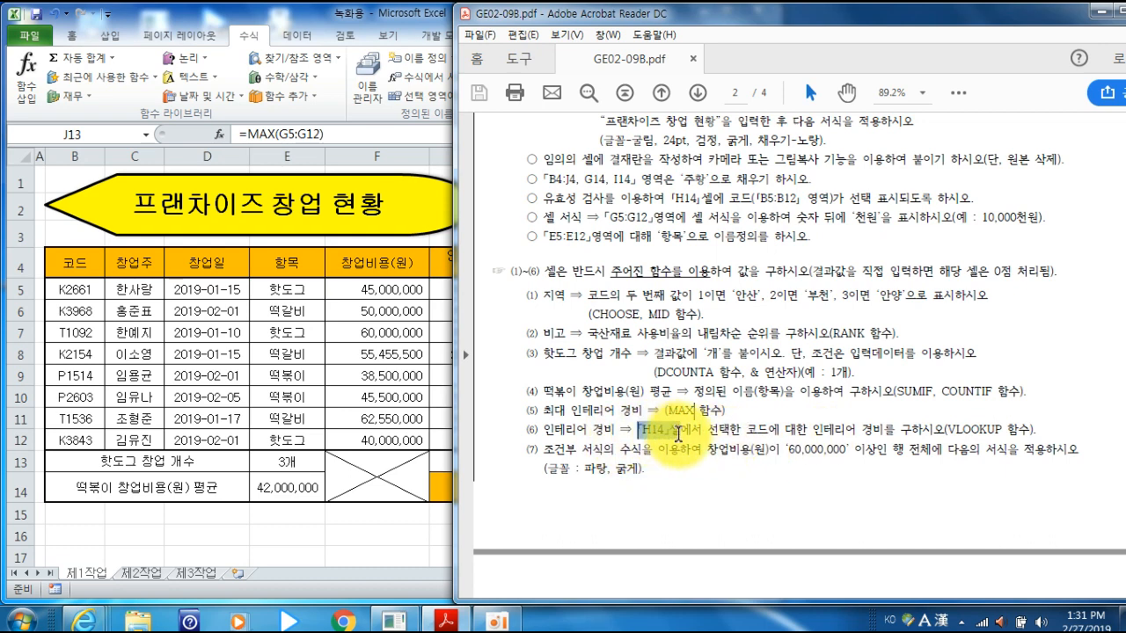
drag(678, 431, 894, 431)
click(388, 20)
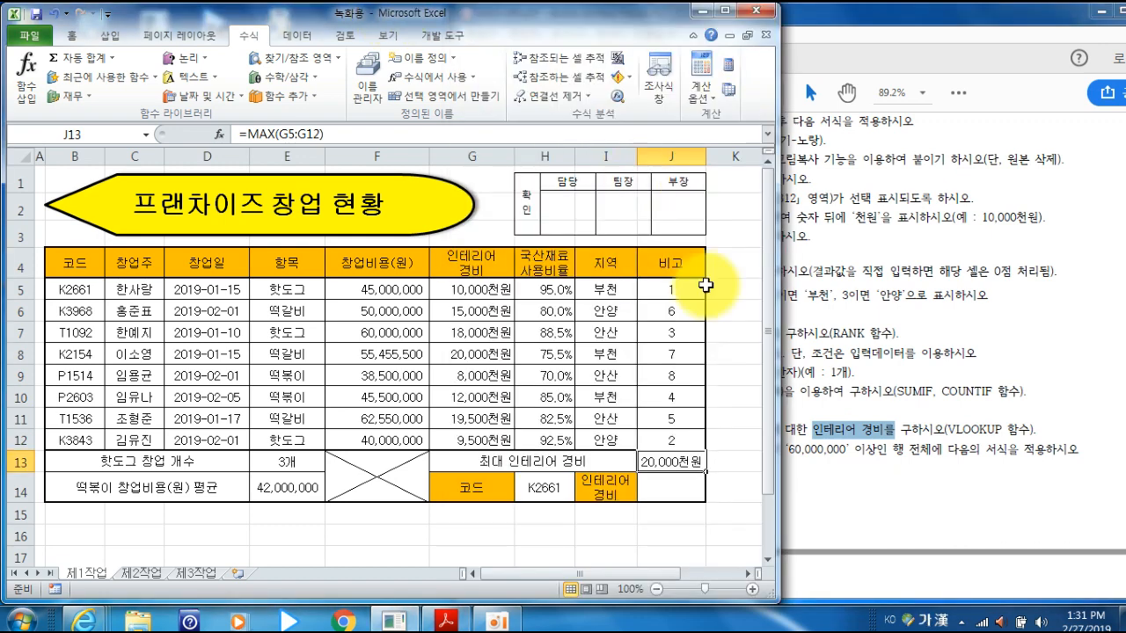
Try the validation list in H14 by choosing the codes T1092 and P2603, and leave the cell set to K2154.
click(546, 491)
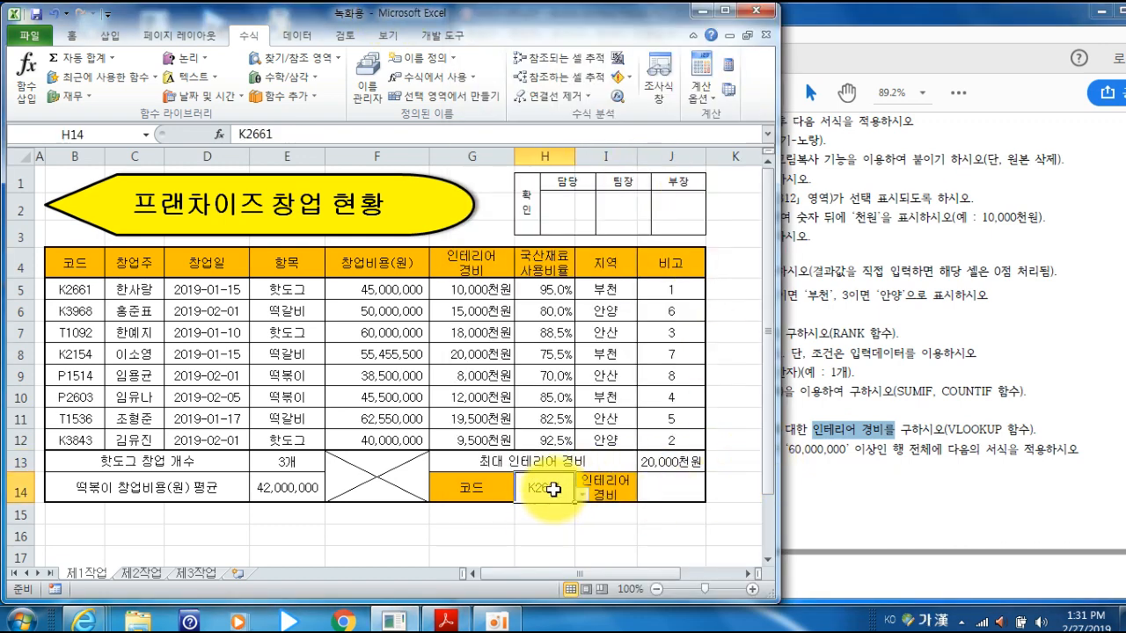
click(582, 496)
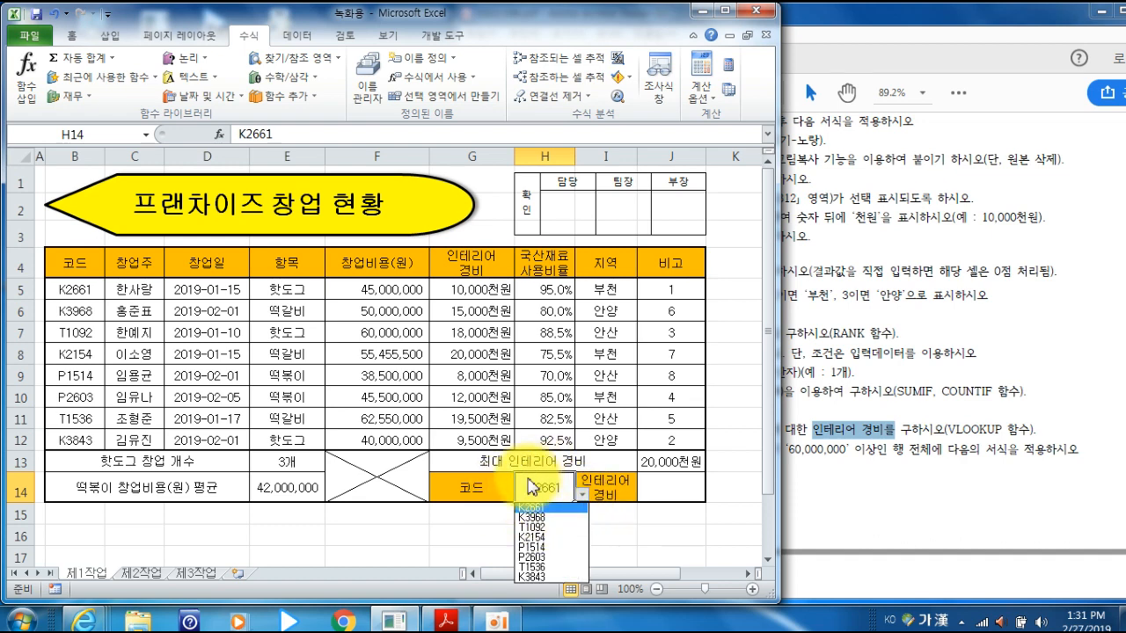
click(532, 527)
click(582, 495)
click(546, 557)
click(582, 496)
click(561, 538)
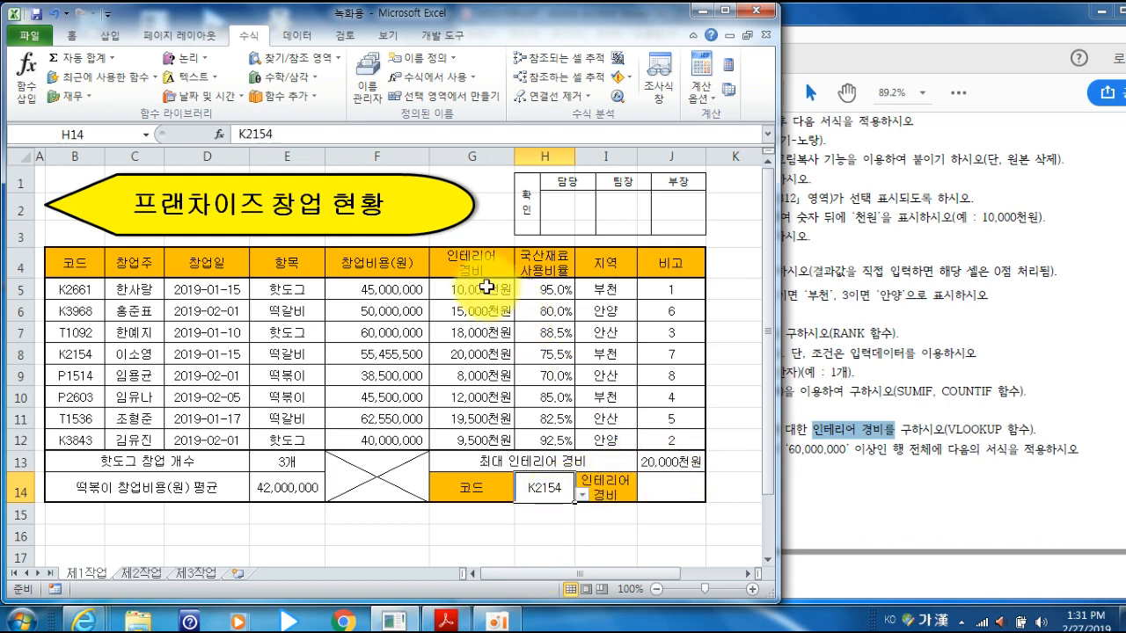
Set the H14 code to K2661 and insert a VLOOKUP function in J14 with H14 as its Lookup_value.
click(582, 495)
click(553, 508)
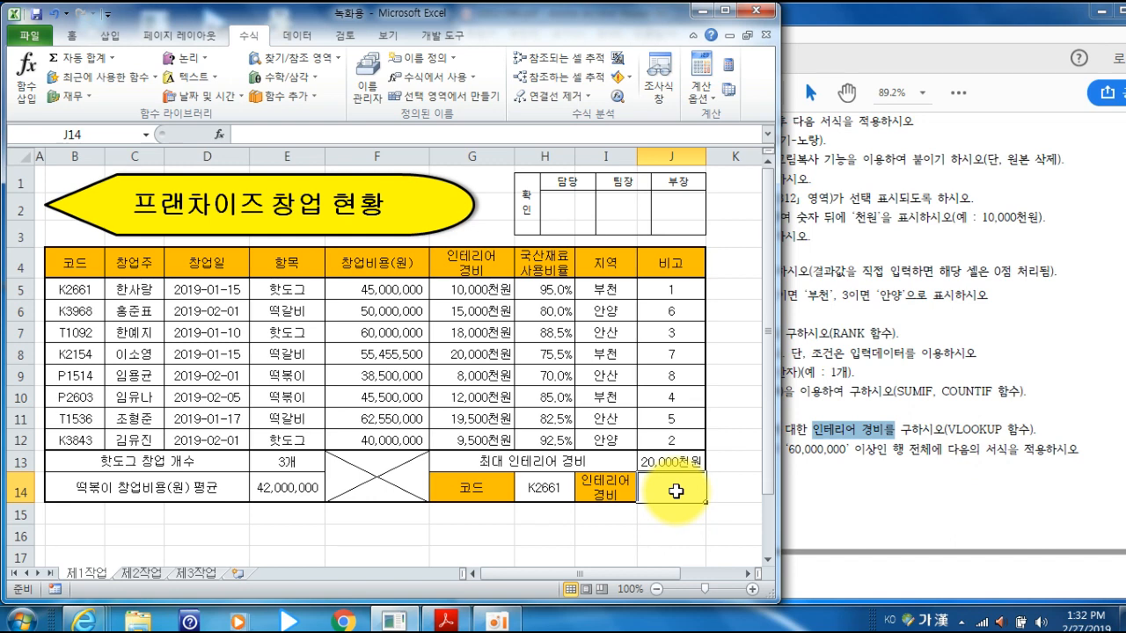
click(308, 59)
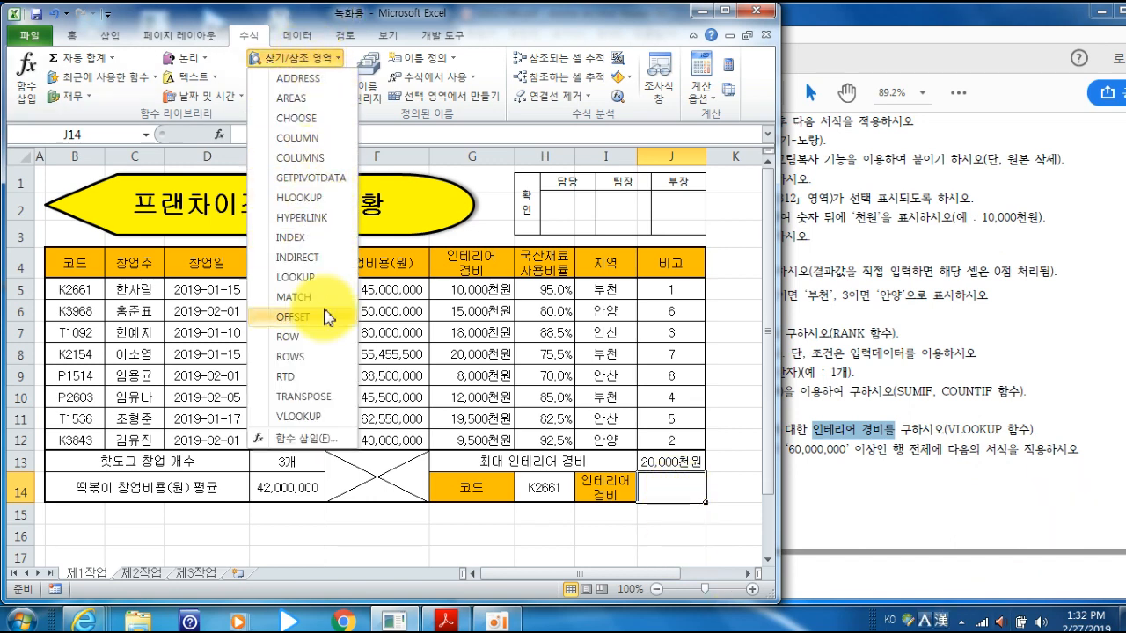
click(320, 422)
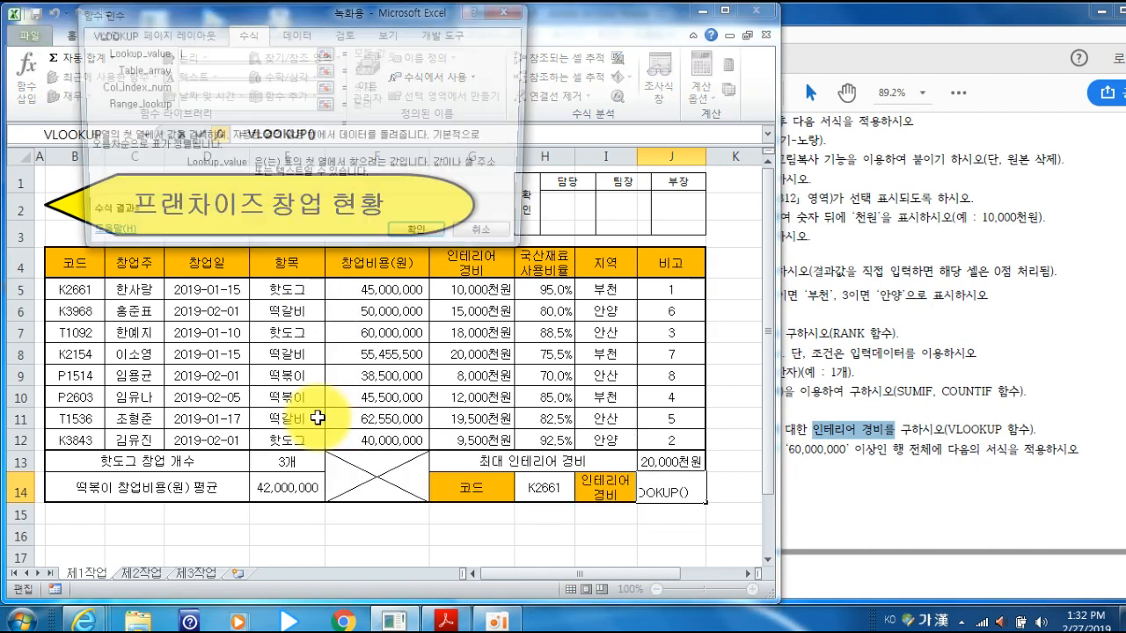
drag(264, 24, 421, 21)
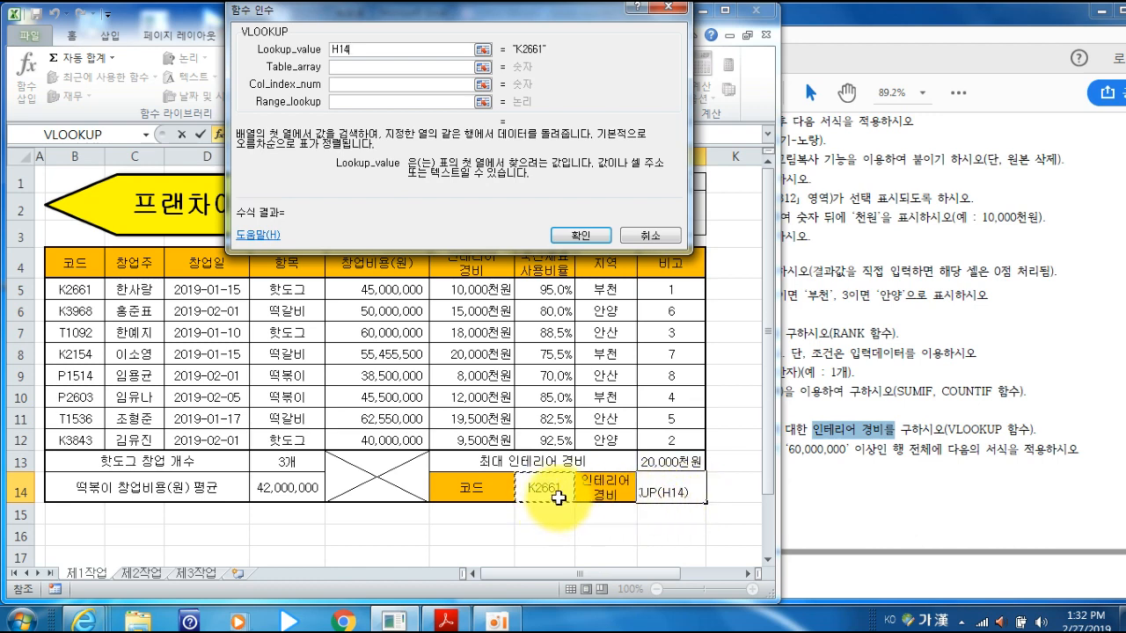
Complete the VLOOKUP arguments with Table_array B4:G12, Col_index_num 6 and Range_lookup false, and accept the function.
click(348, 67)
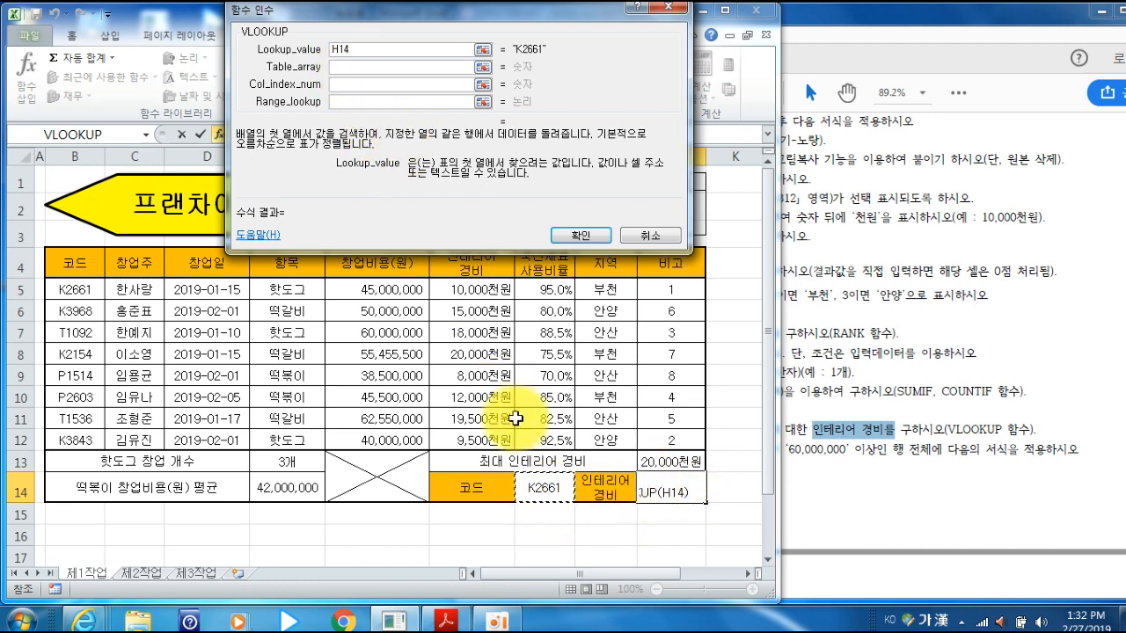
click(343, 66)
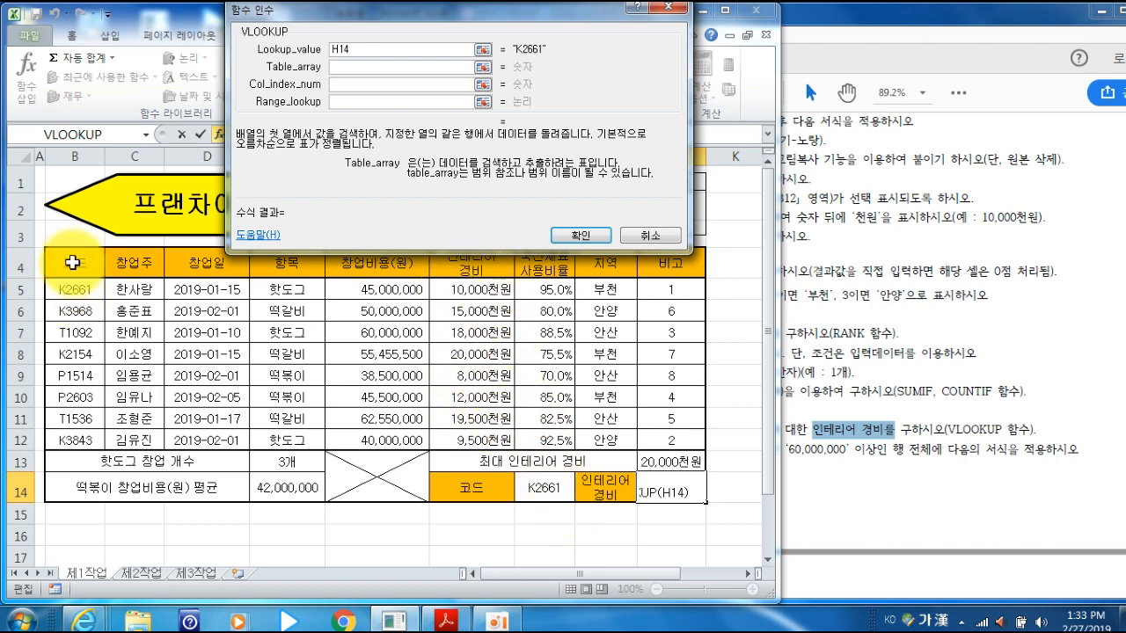
drag(72, 262, 479, 419)
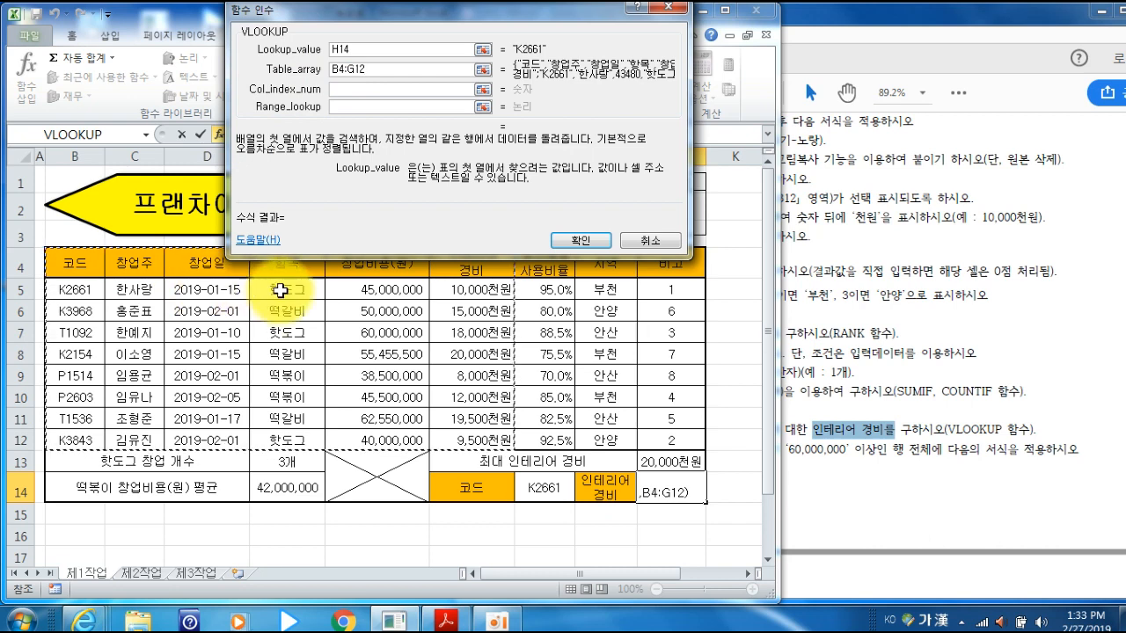
click(346, 89)
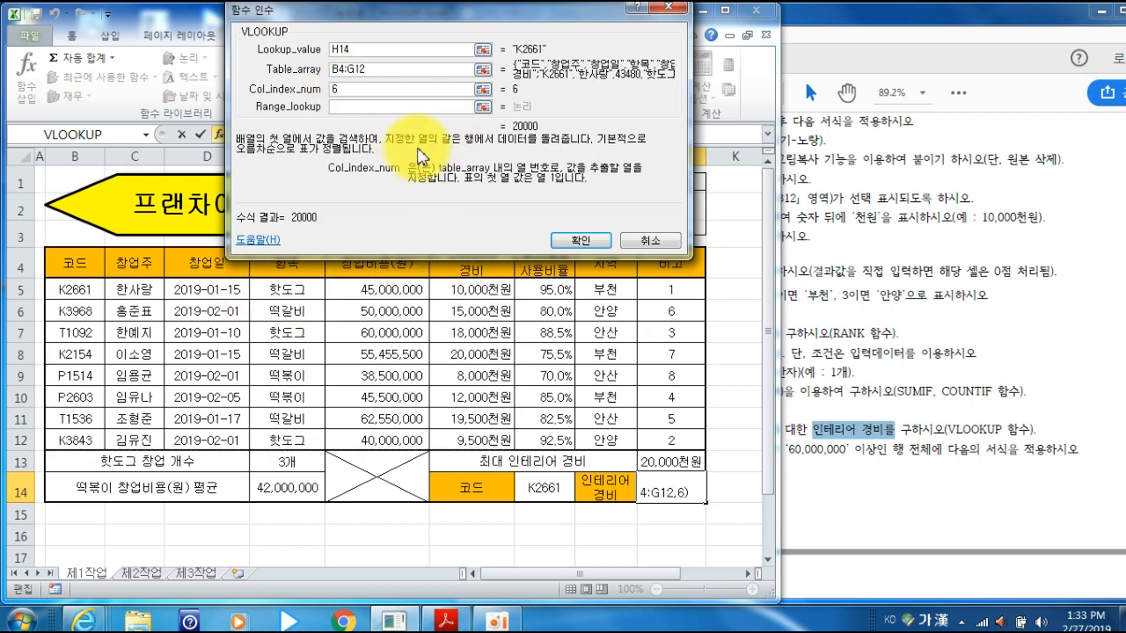
click(335, 106)
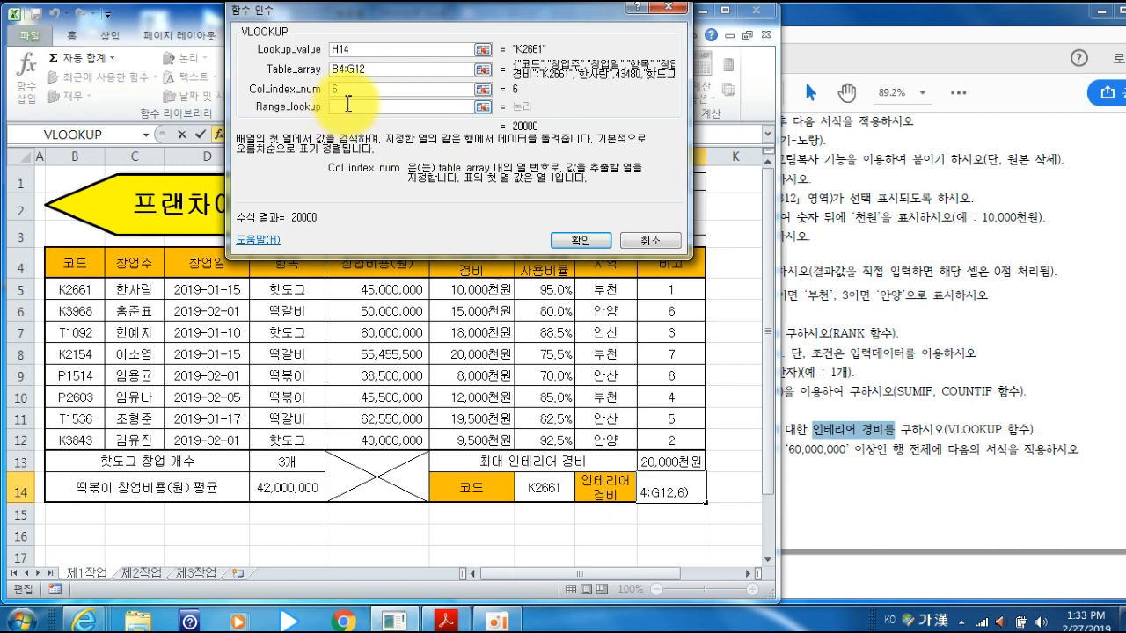
click(349, 105)
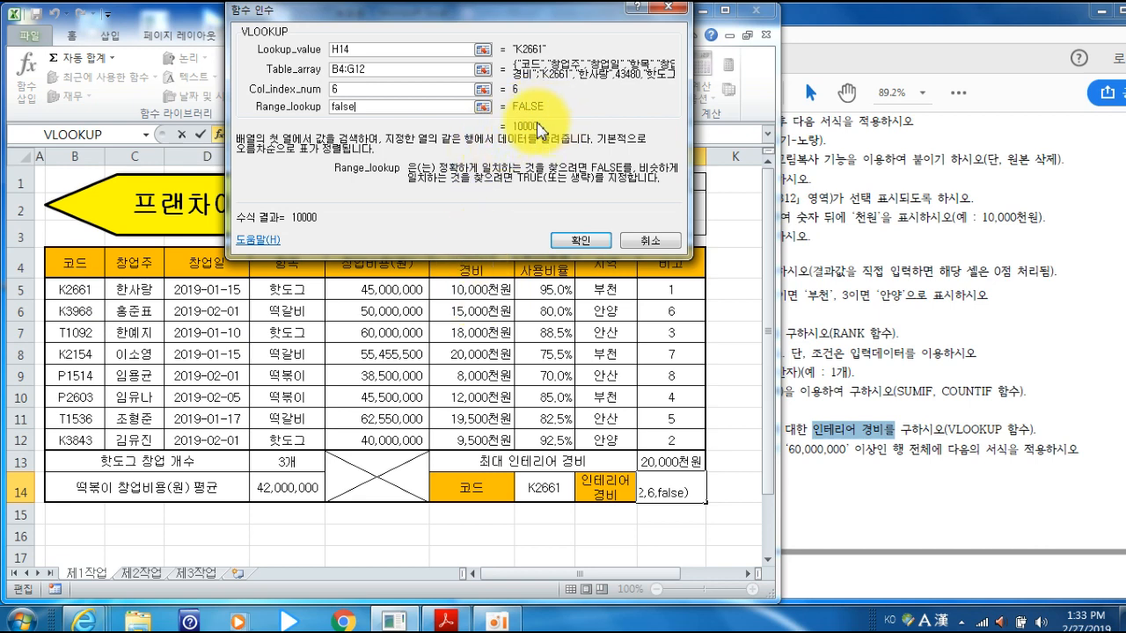
click(584, 242)
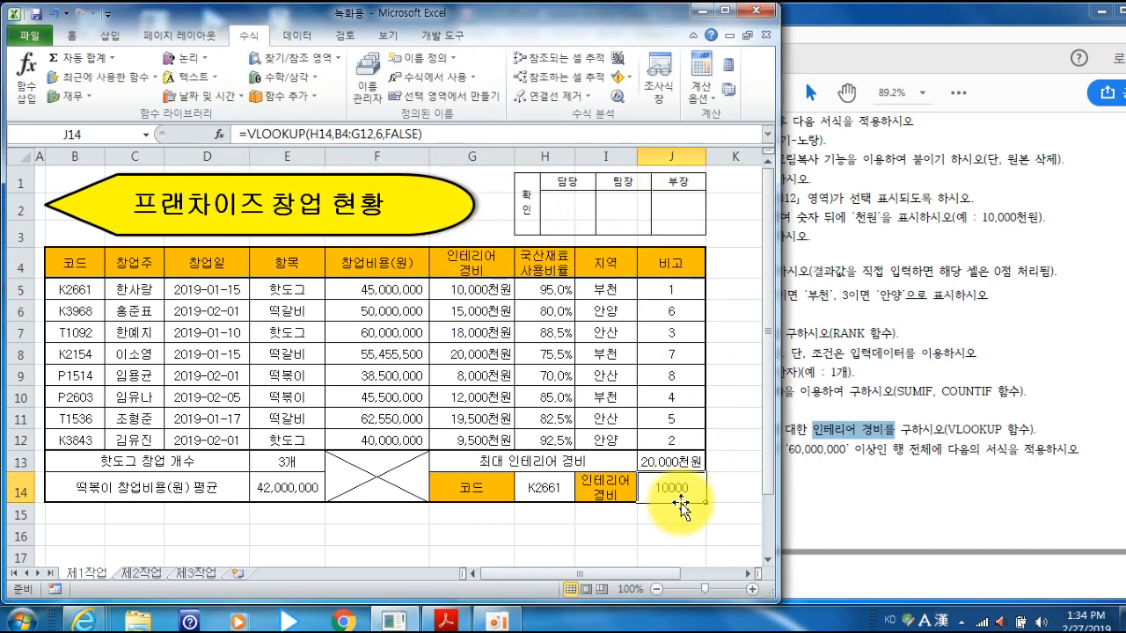
Test the lookup by choosing codes K2154 and P2603 in H14, and format J14 with the thousands separator.
click(558, 493)
click(580, 495)
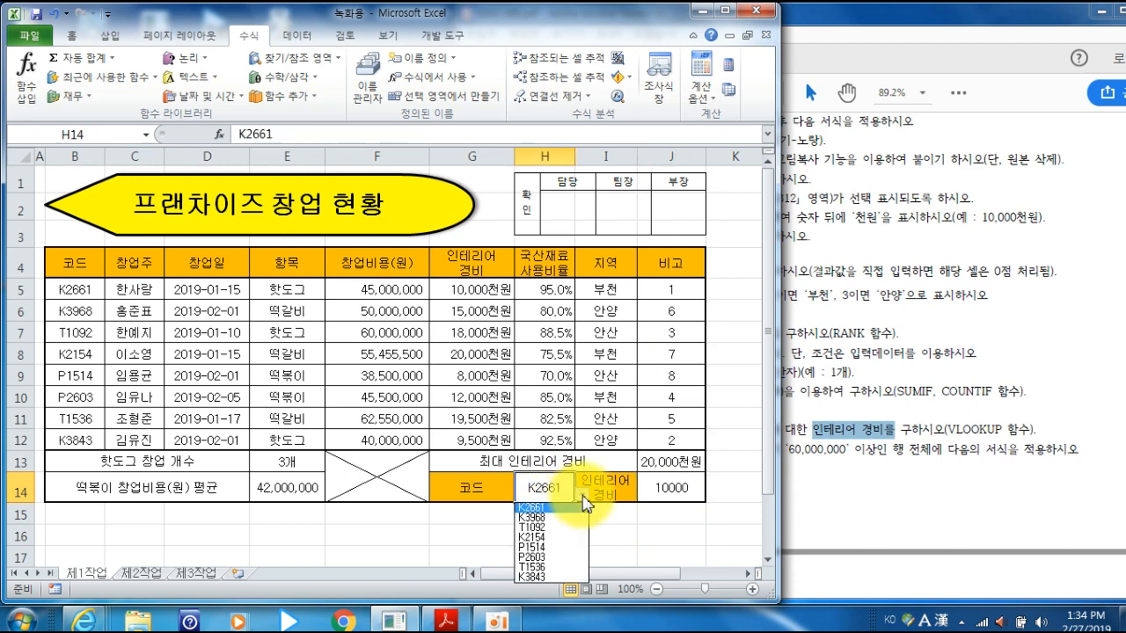
click(557, 537)
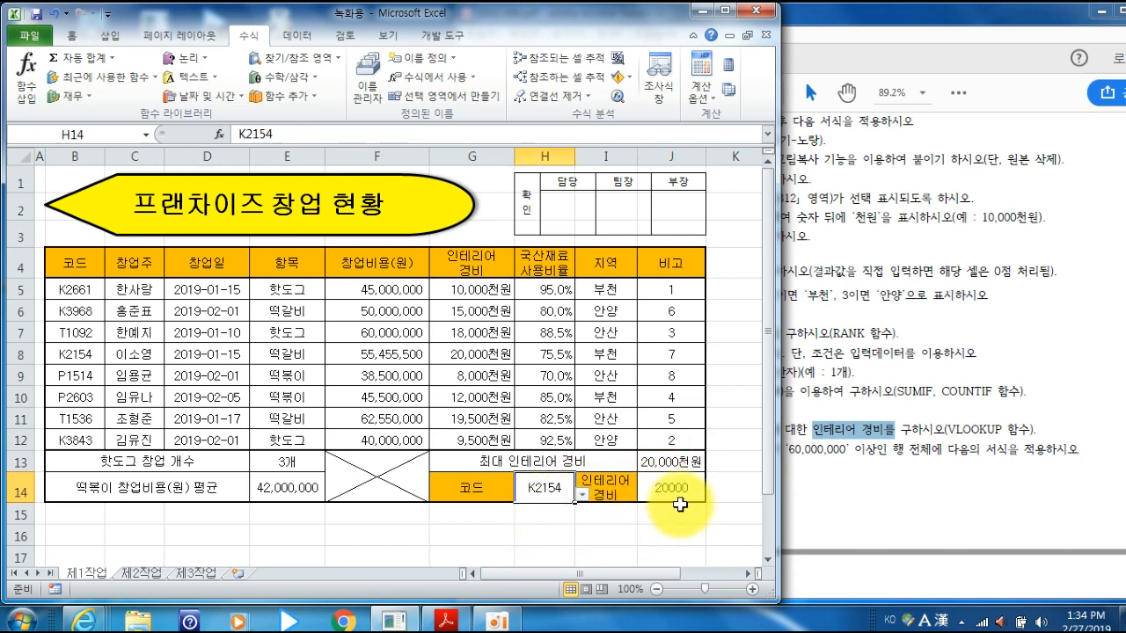
click(581, 496)
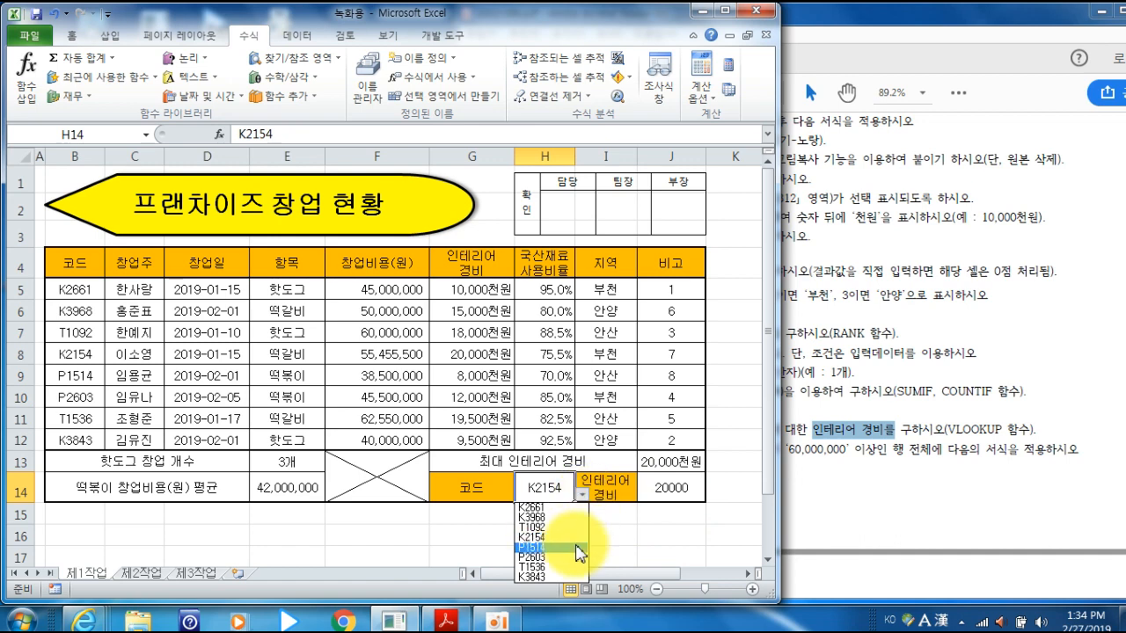
click(567, 561)
click(674, 498)
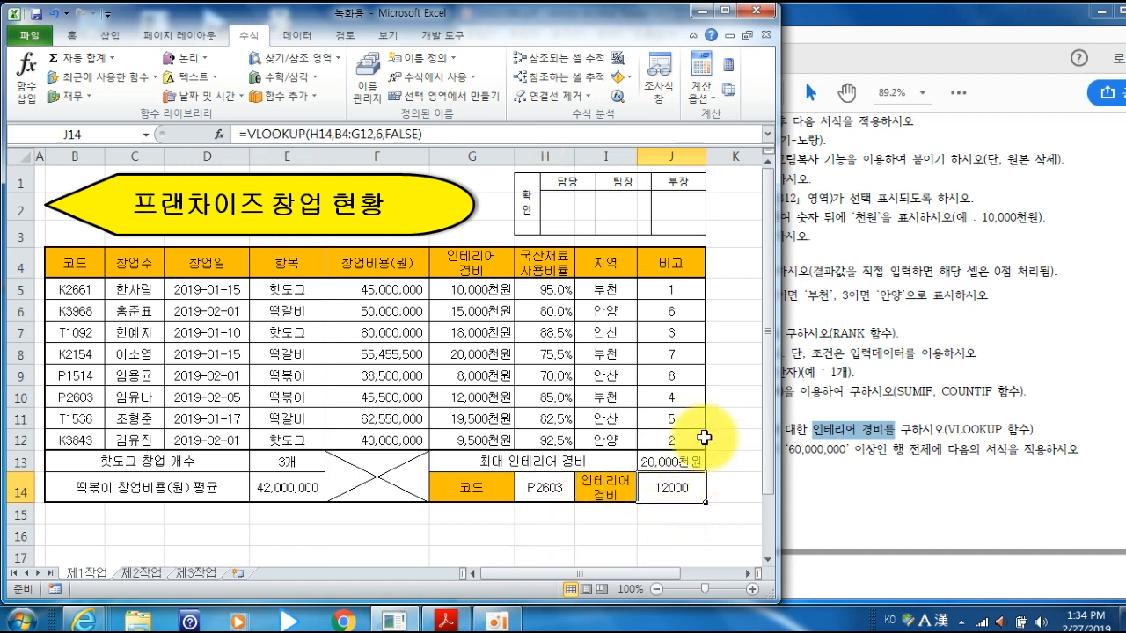
click(72, 35)
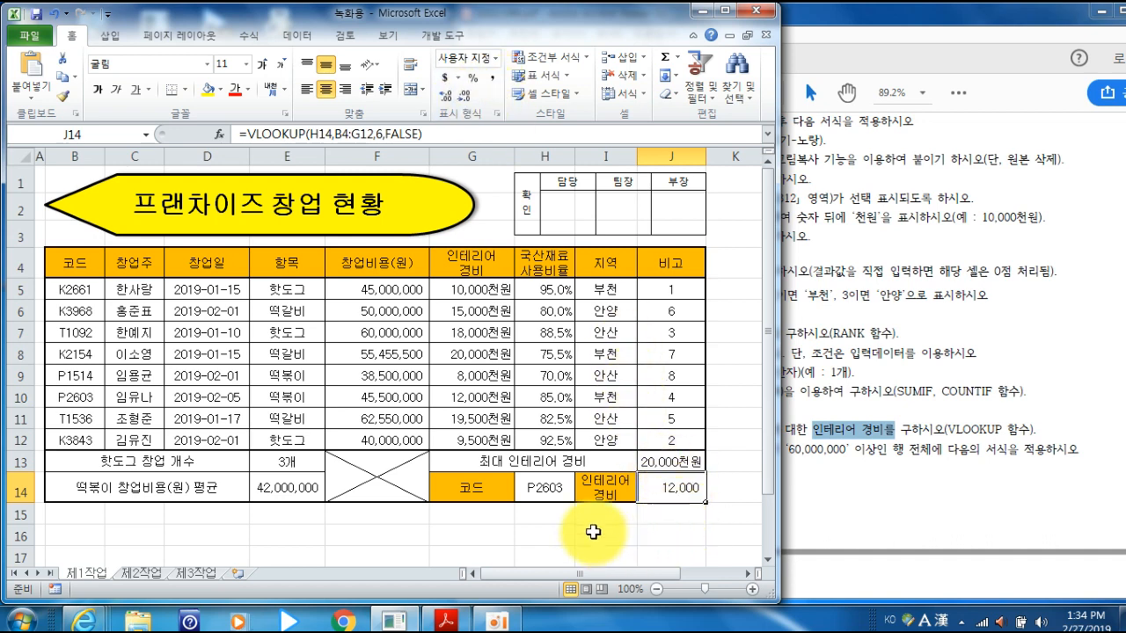
Read requirement (7) in the exam PDF on formula-based conditional formatting for rows whose 창업비용(원) is at least 60,000,000.
click(939, 398)
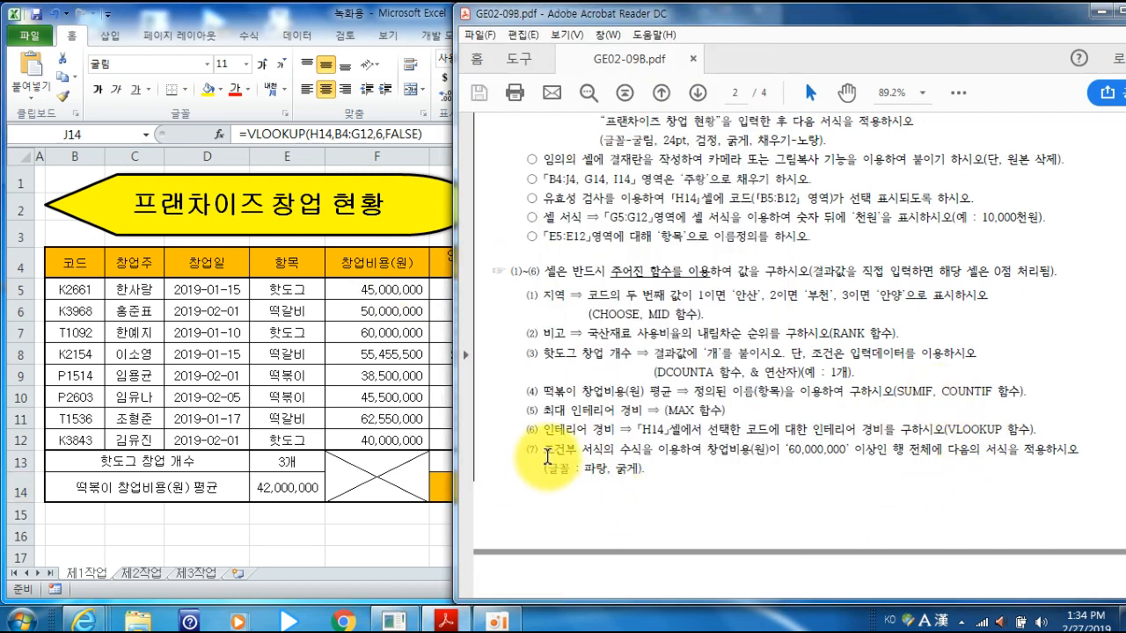
drag(546, 450, 624, 449)
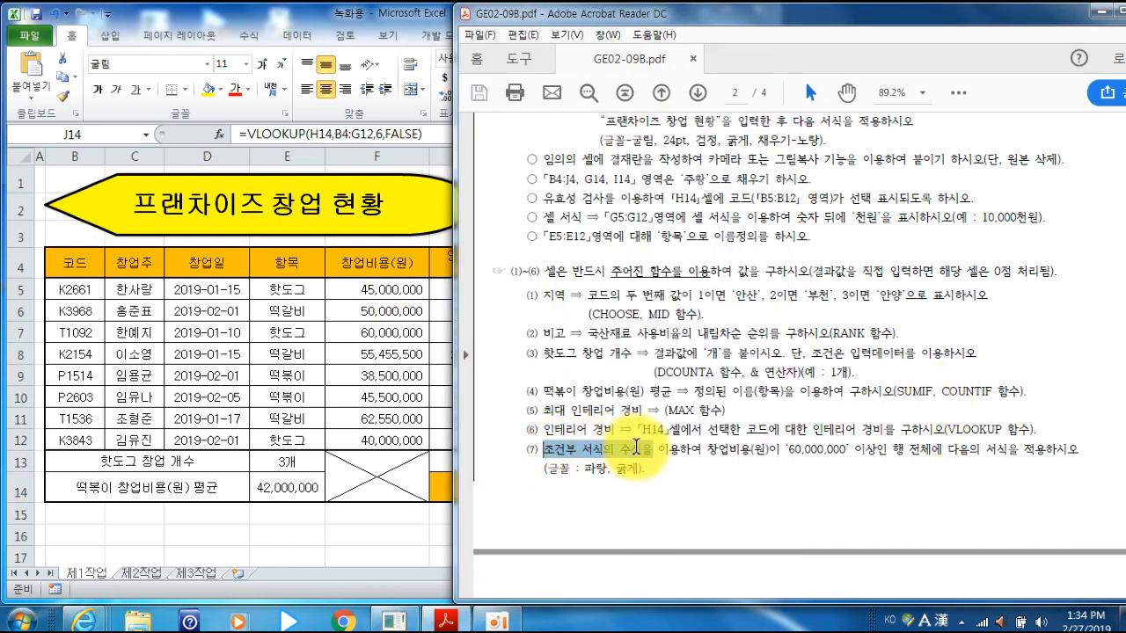
click(792, 452)
drag(784, 451, 943, 452)
drag(585, 468, 678, 508)
click(443, 478)
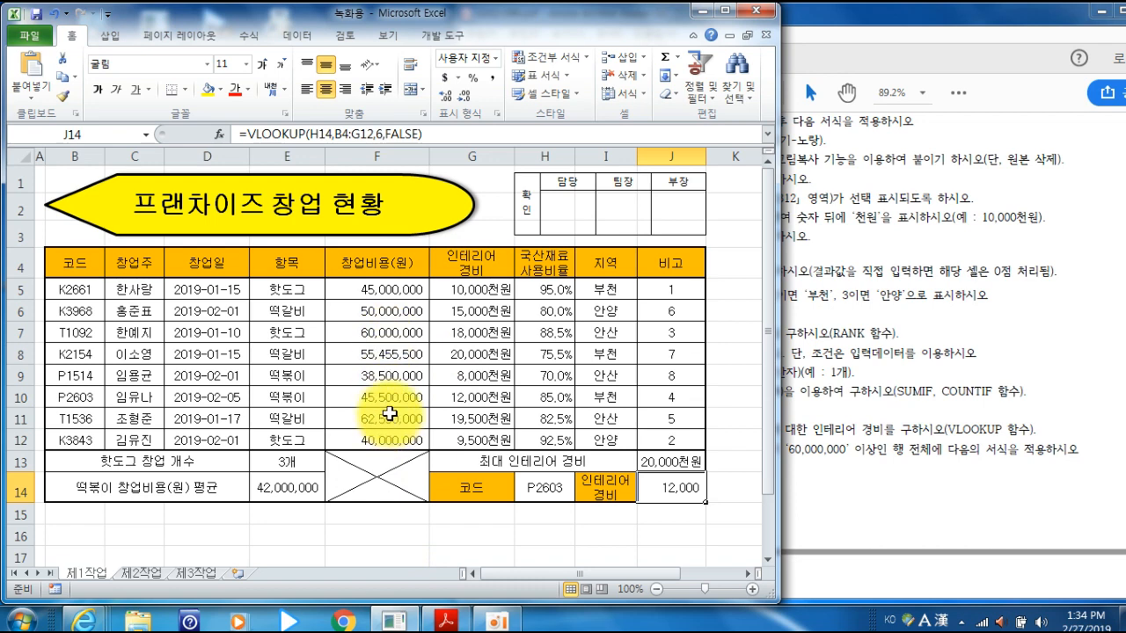
click(961, 458)
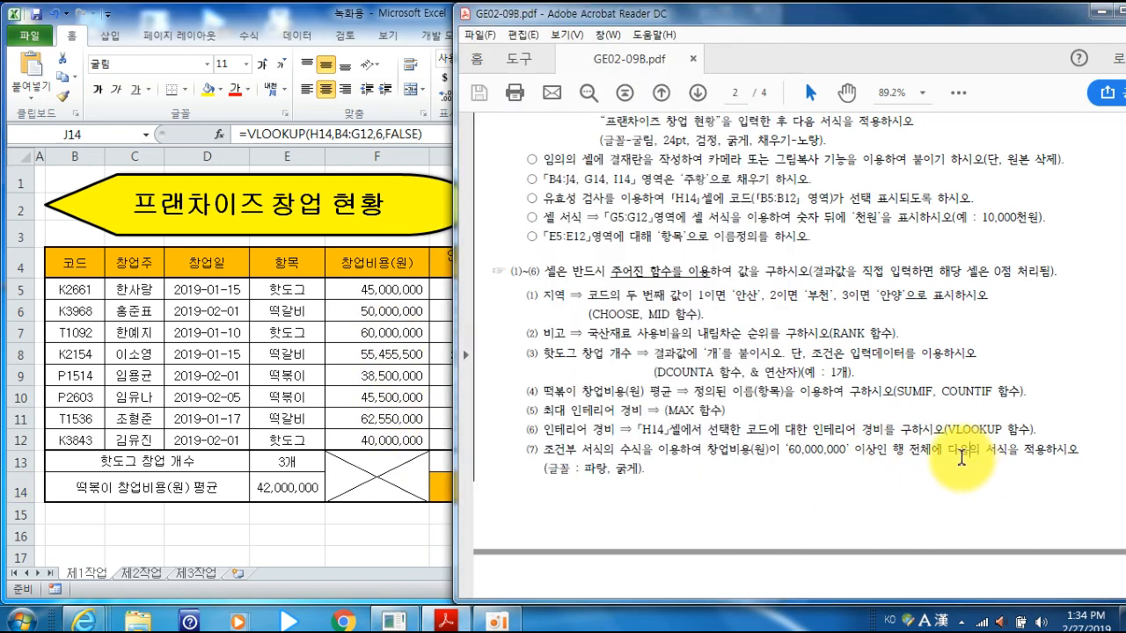
Create a formula-based conditional formatting rule for B5:J12 in Excel with the formula =$F$5>=60000000.
click(334, 333)
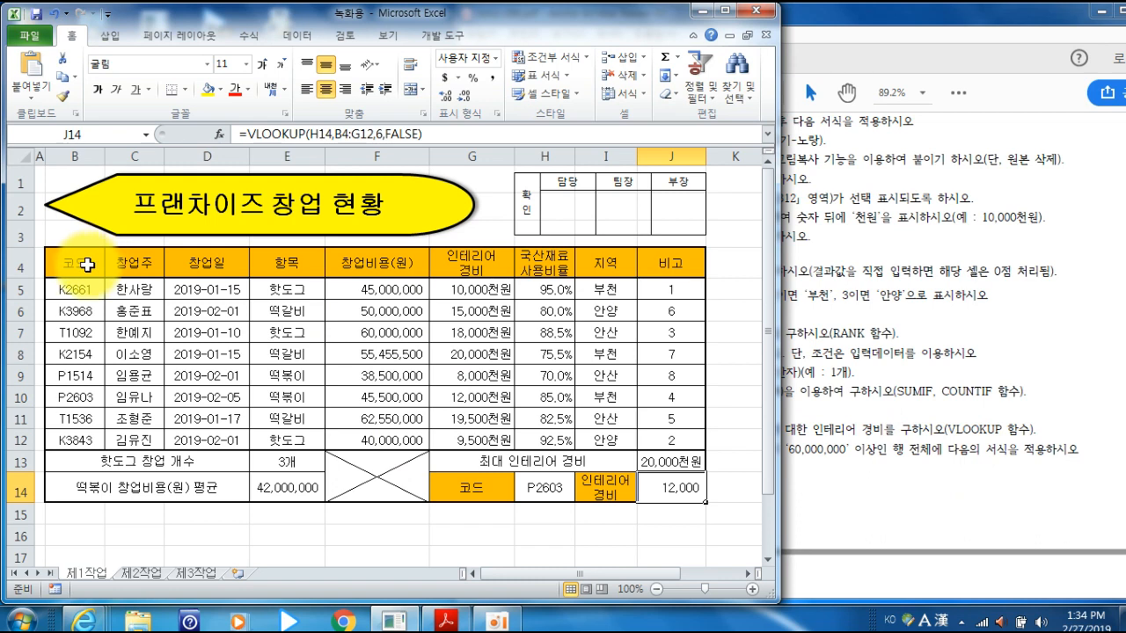
drag(83, 288, 671, 438)
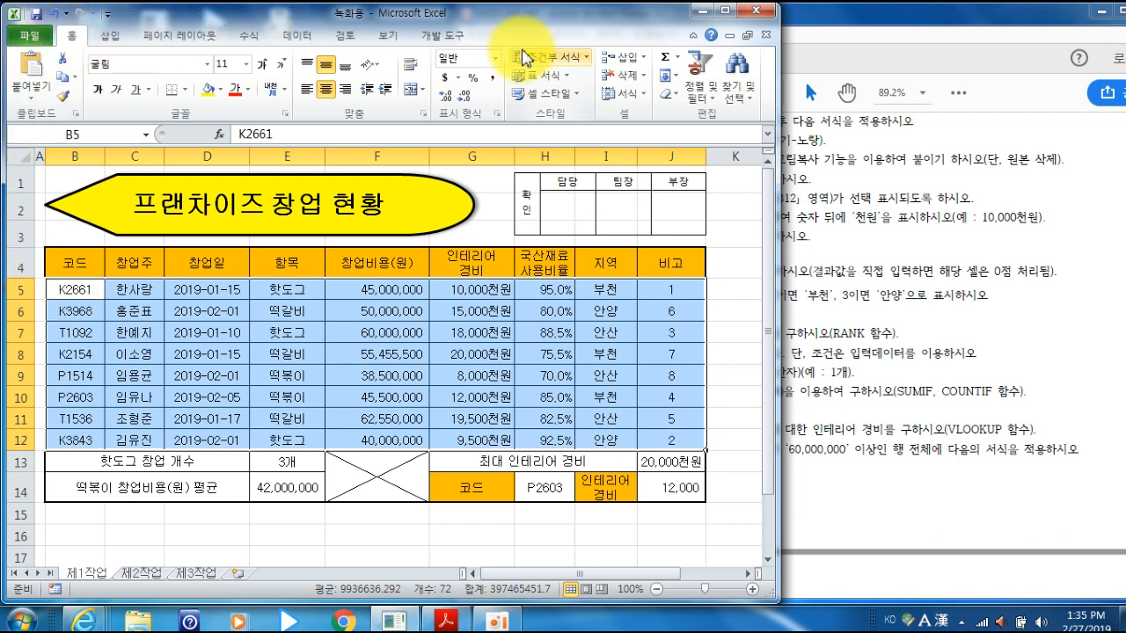
click(562, 61)
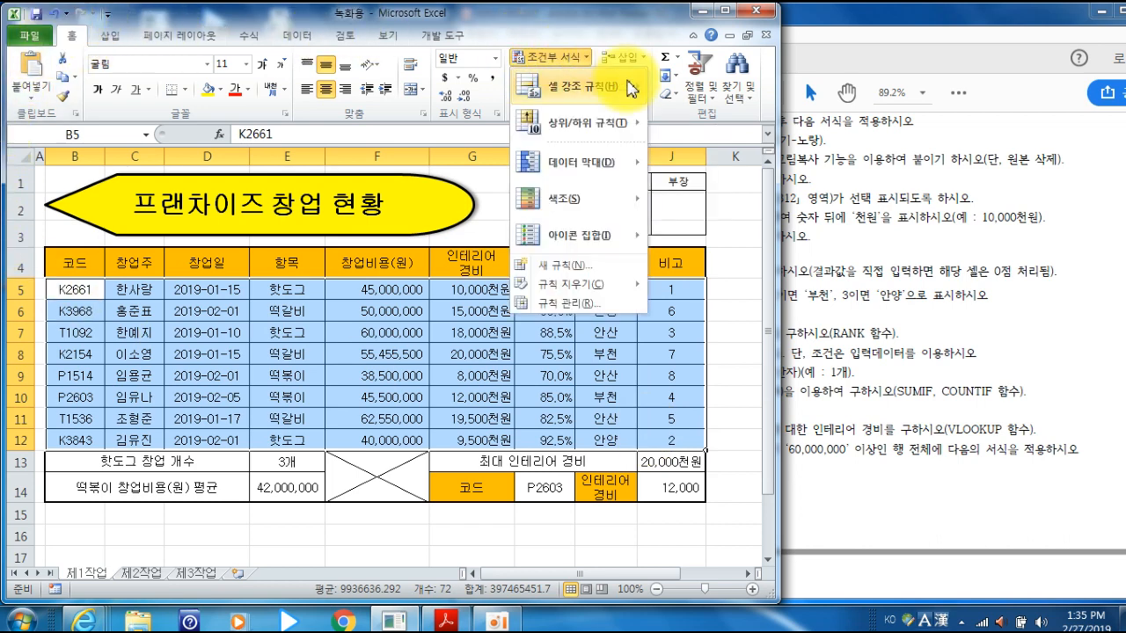
click(578, 269)
drag(440, 19, 484, 21)
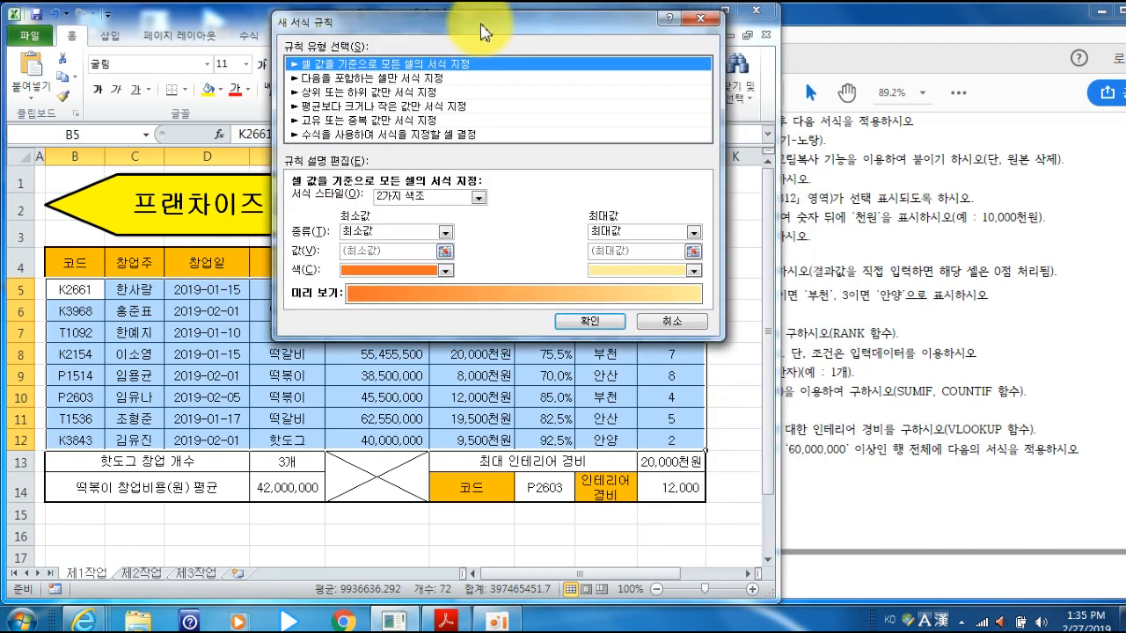
click(853, 29)
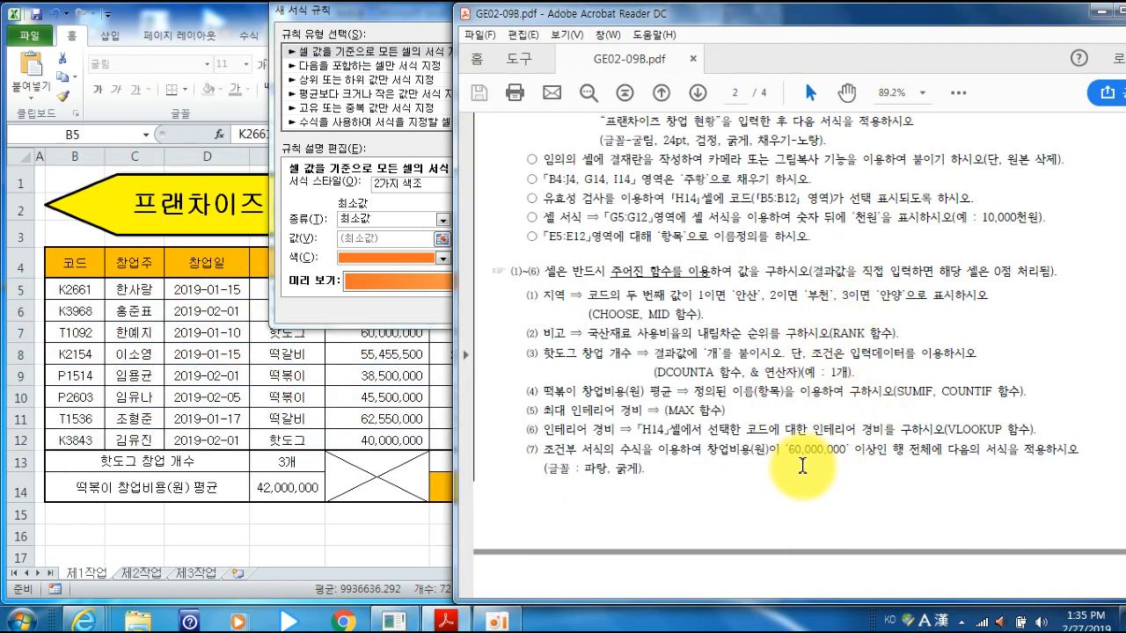
click(425, 26)
click(374, 123)
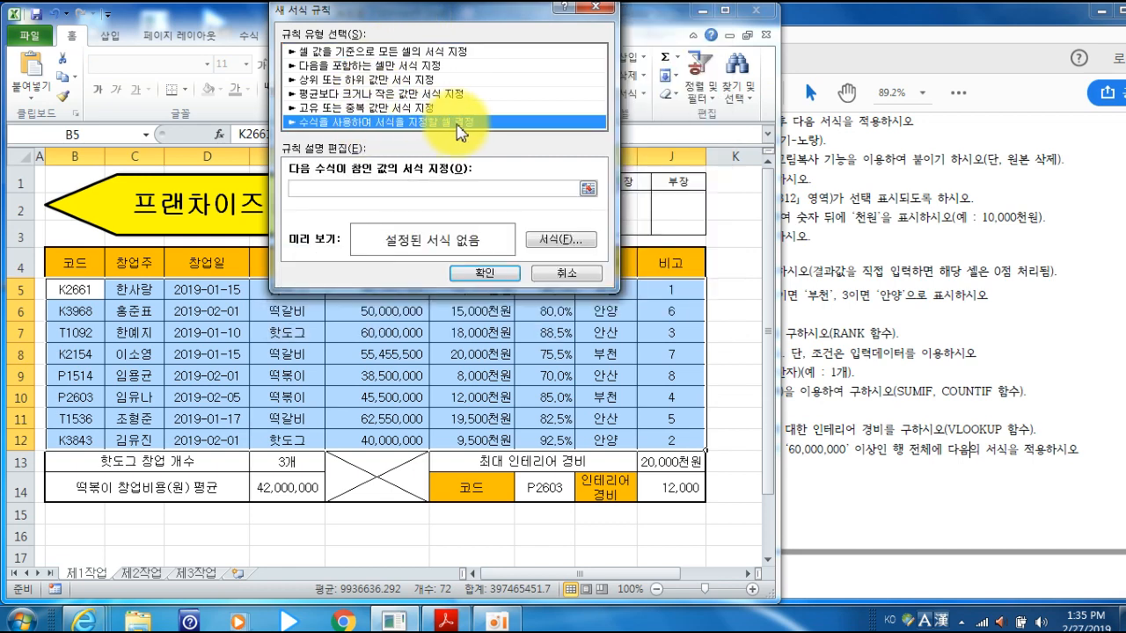
drag(464, 13, 666, 24)
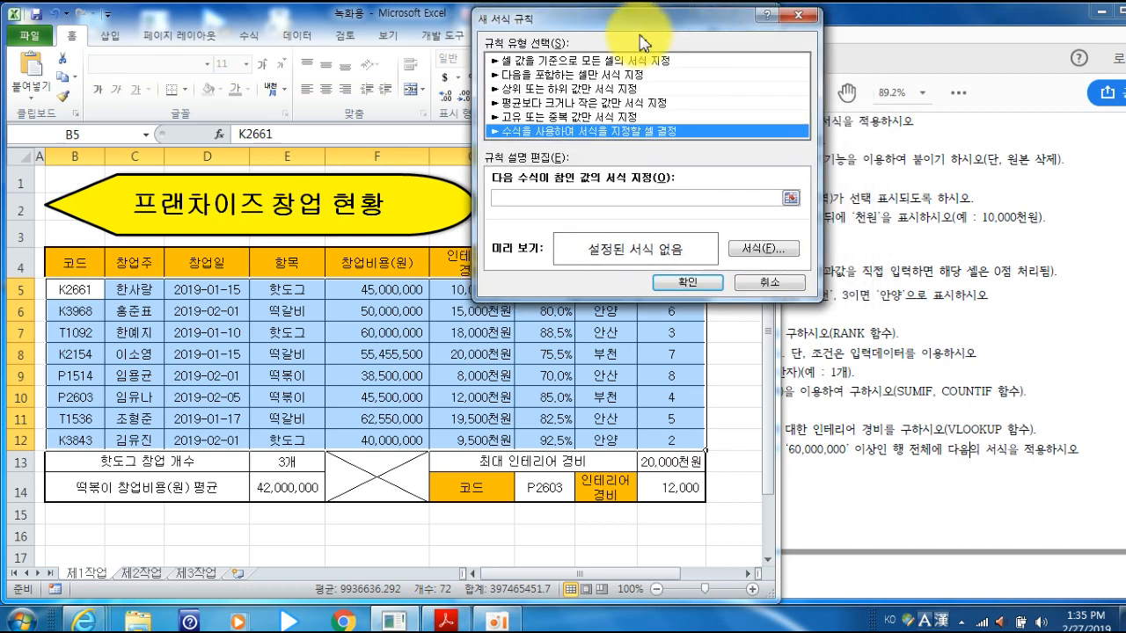
click(510, 198)
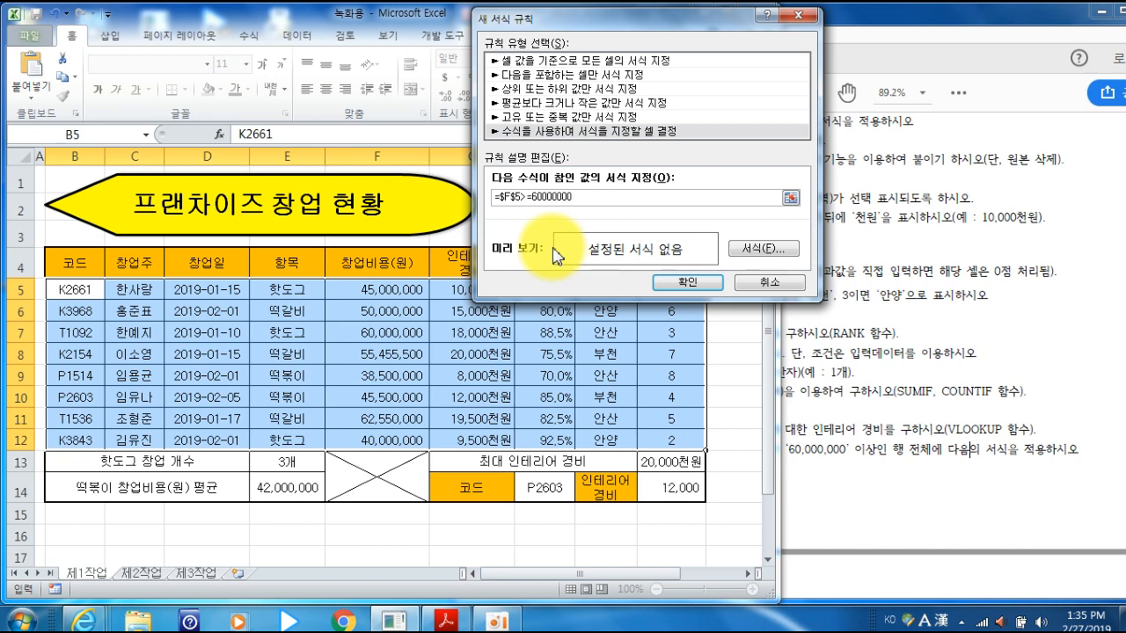
Set the rule's font format to the standard blue colour and the bold (굵게) style, and accept it.
click(755, 250)
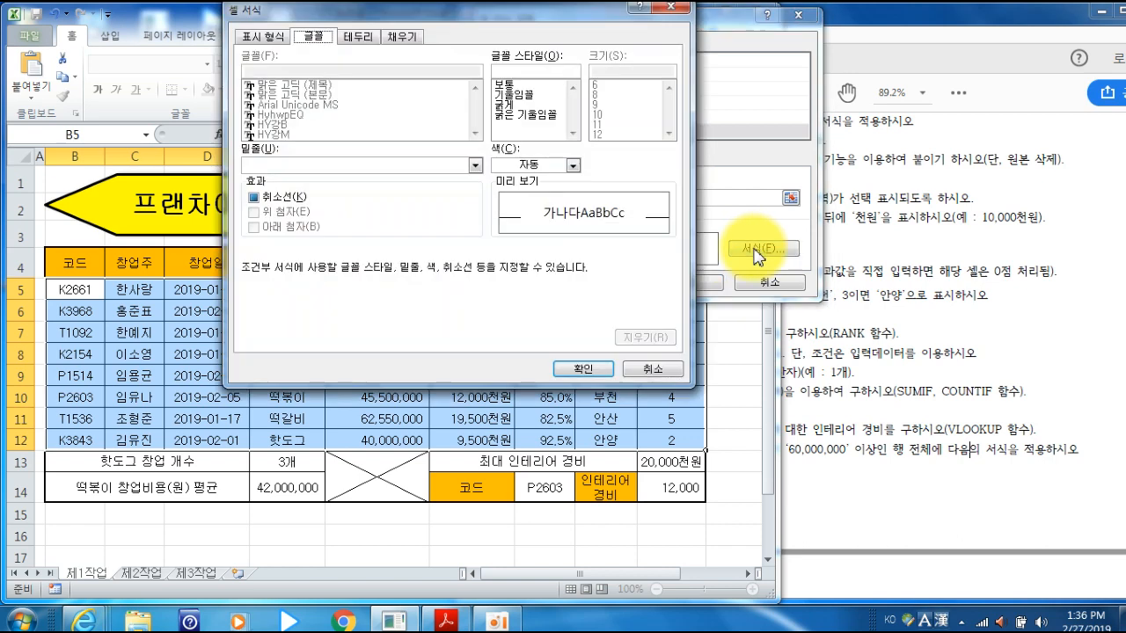
click(574, 165)
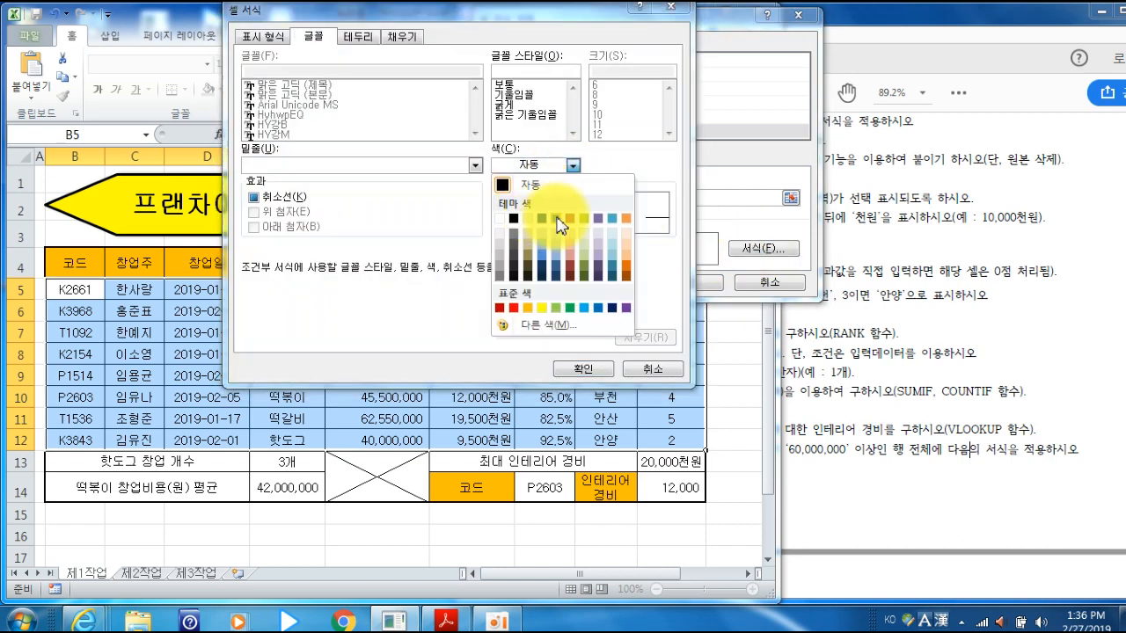
click(598, 308)
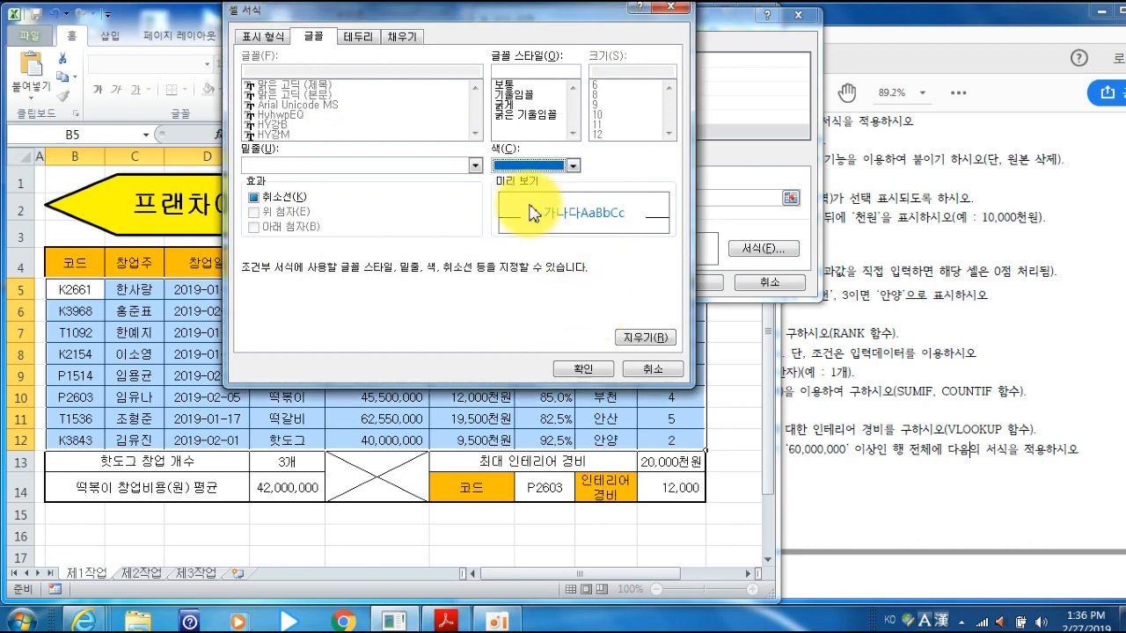
click(507, 105)
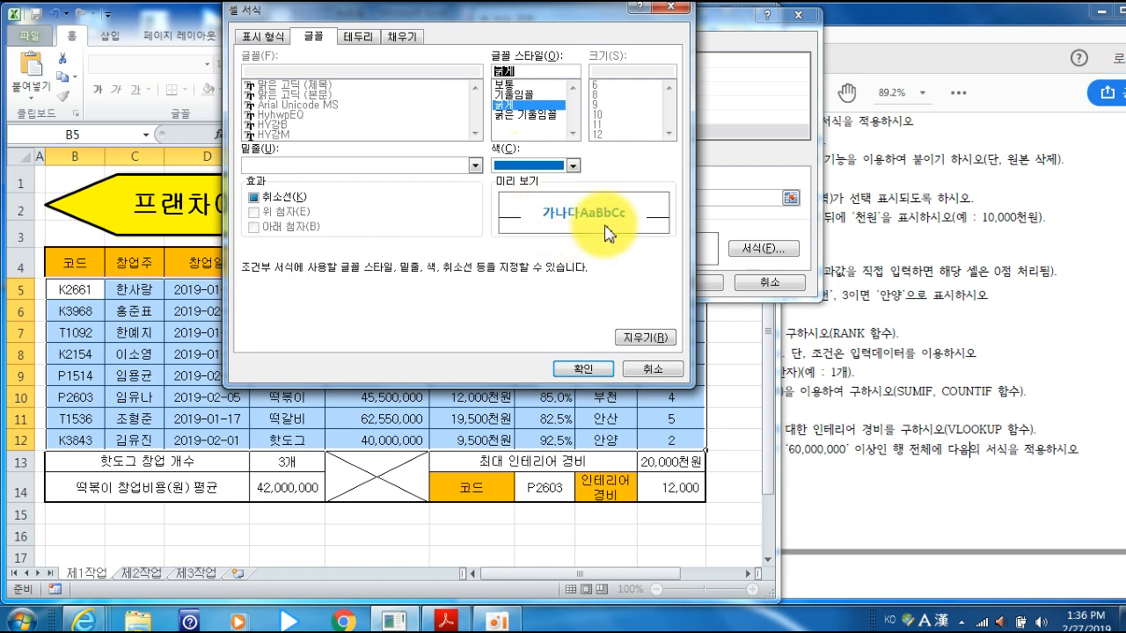
click(596, 374)
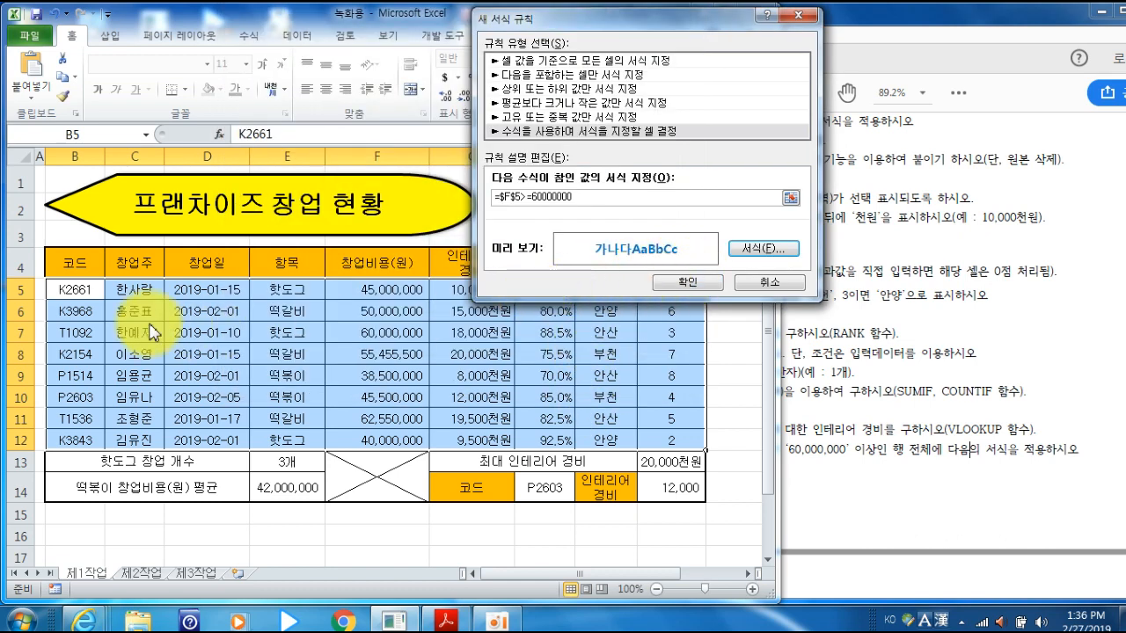
Change the rule's formula to =$F5>=60000000, apply the rule and deselect the table.
drag(555, 19, 621, 10)
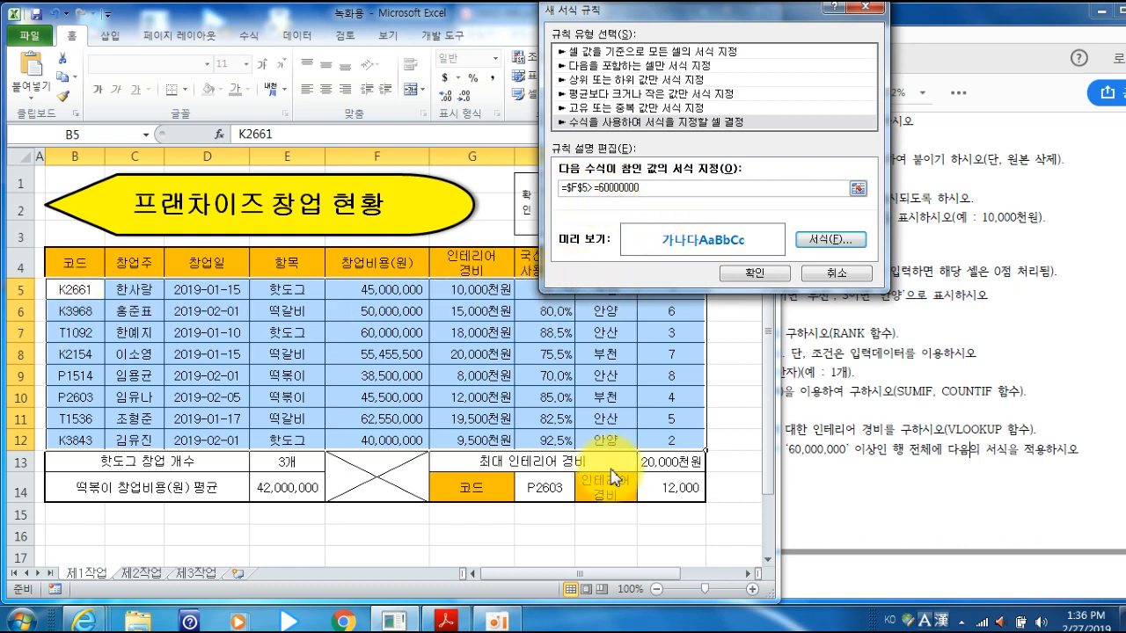
click(588, 188)
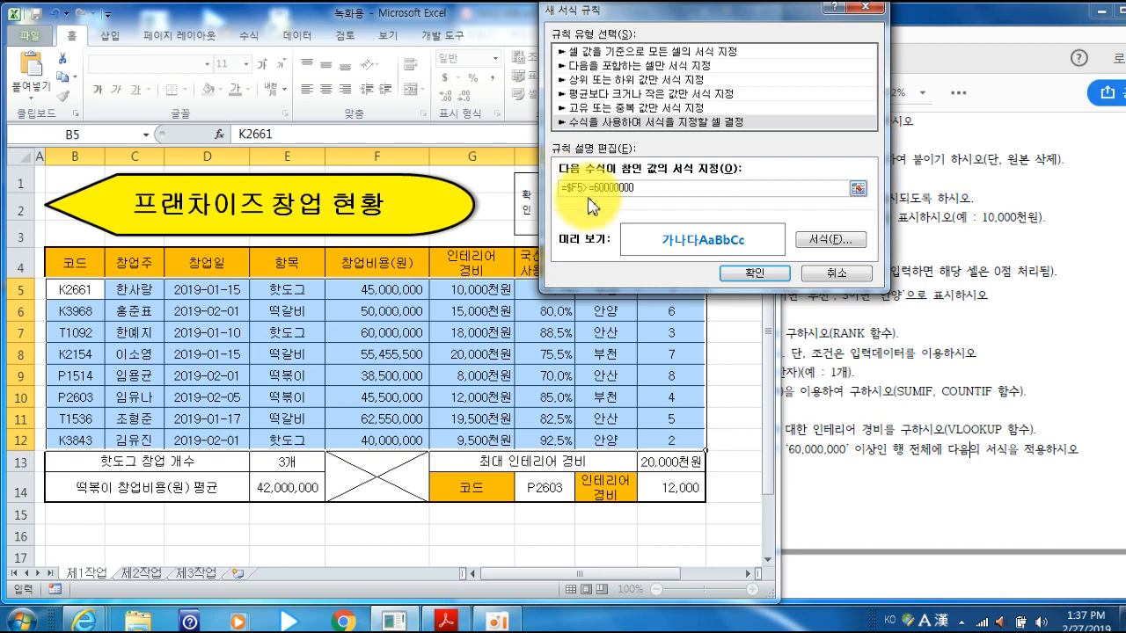
click(755, 273)
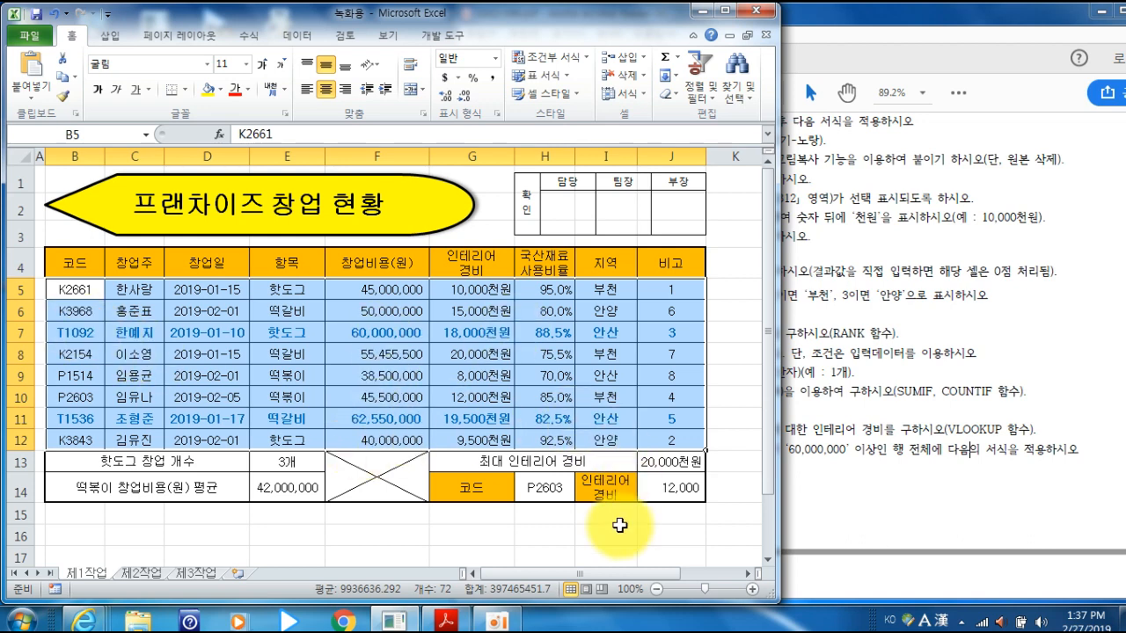
click(737, 460)
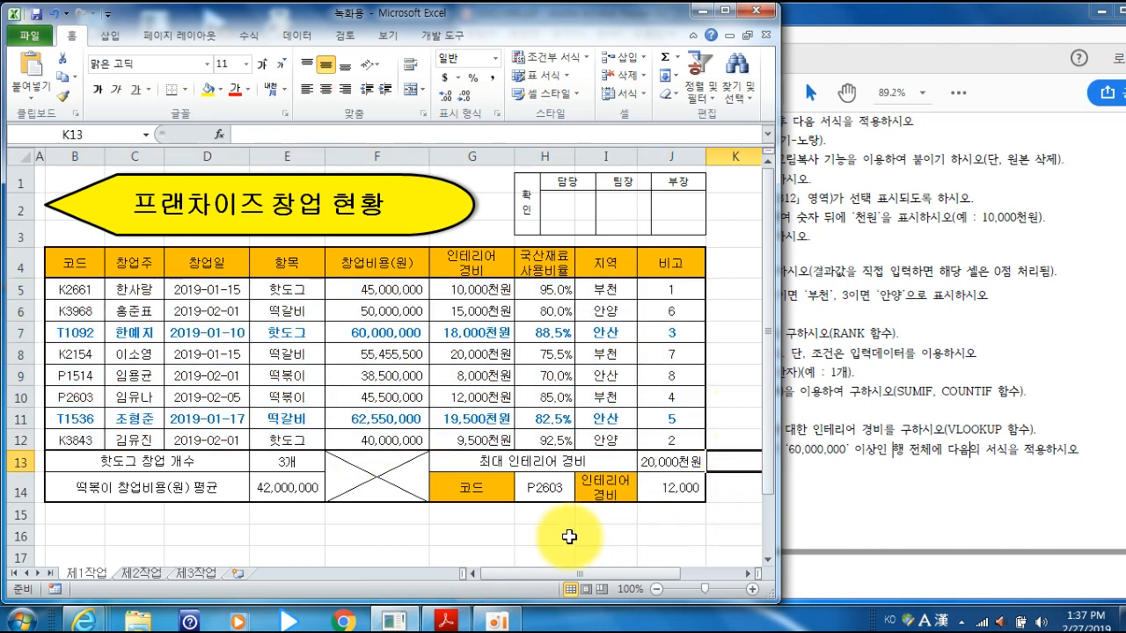